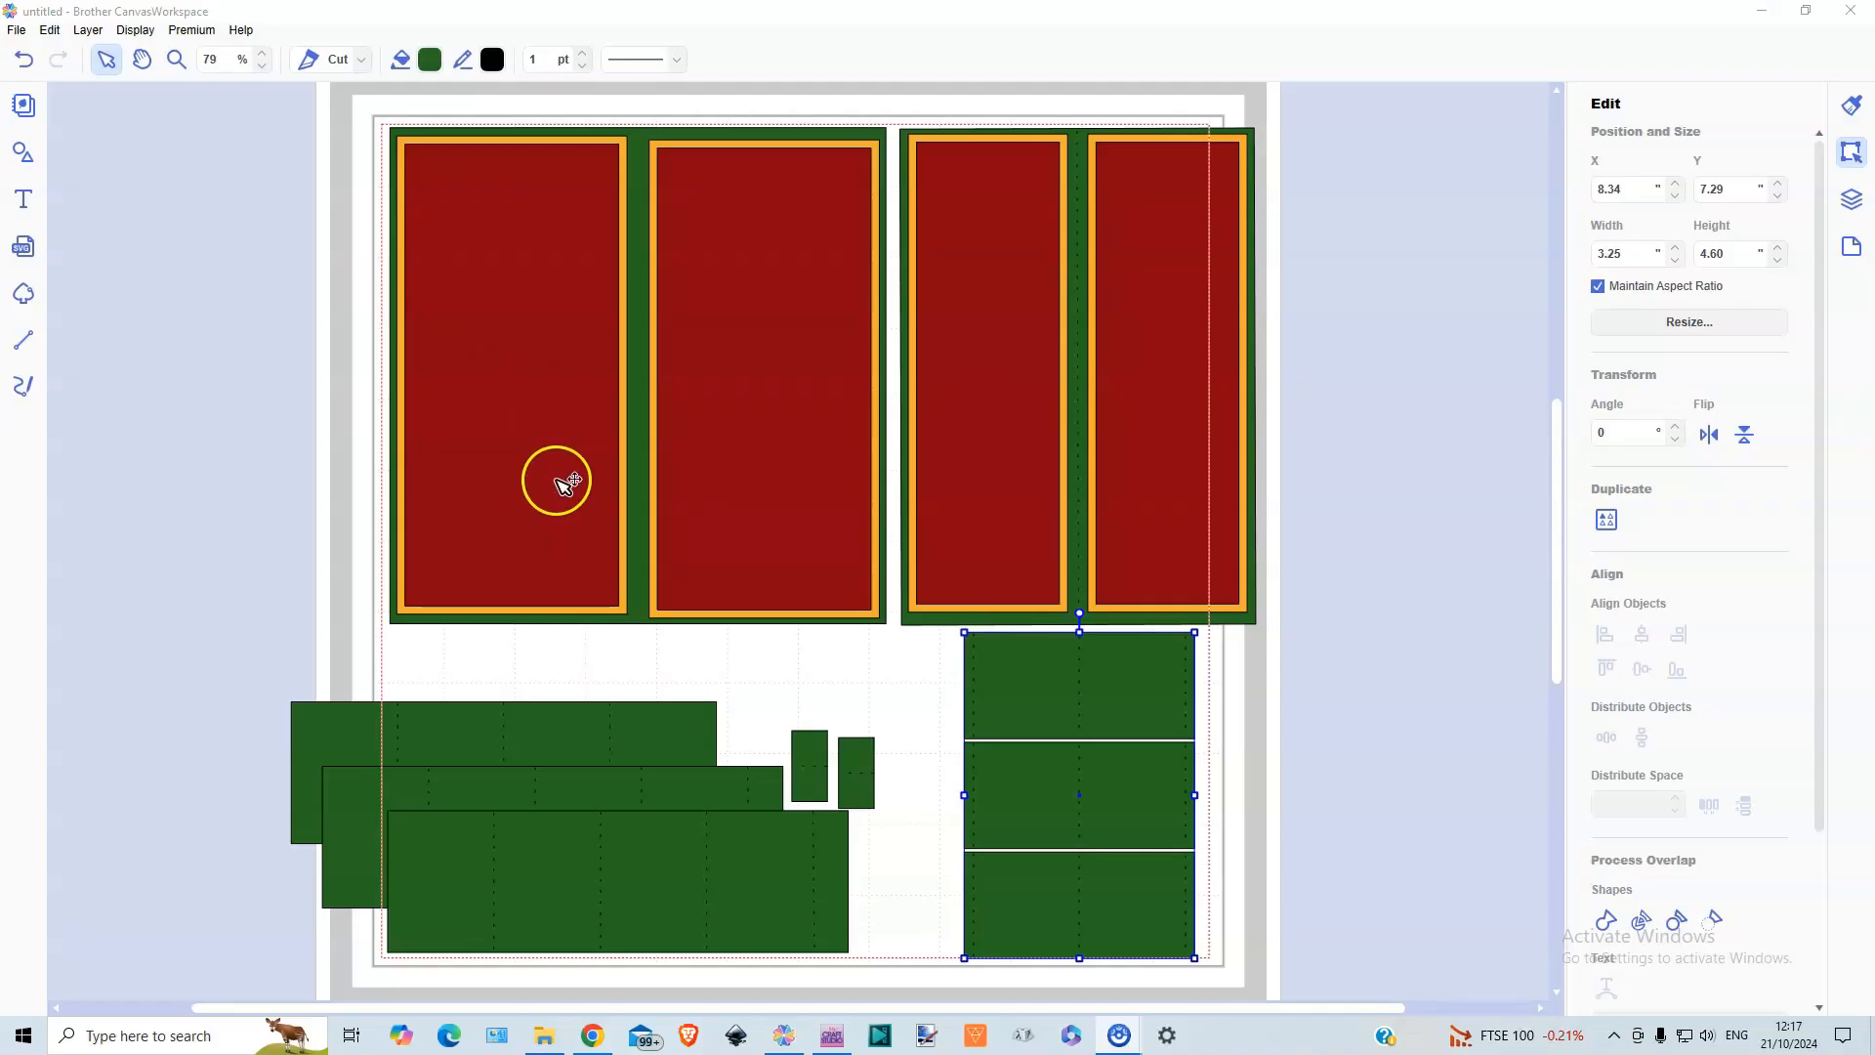
Move the long green strips, two small pieces, three-strip stack and narrower matted panel away from the wide panel
click(567, 976)
click(579, 886)
drag(627, 745, 1666, 182)
click(859, 775)
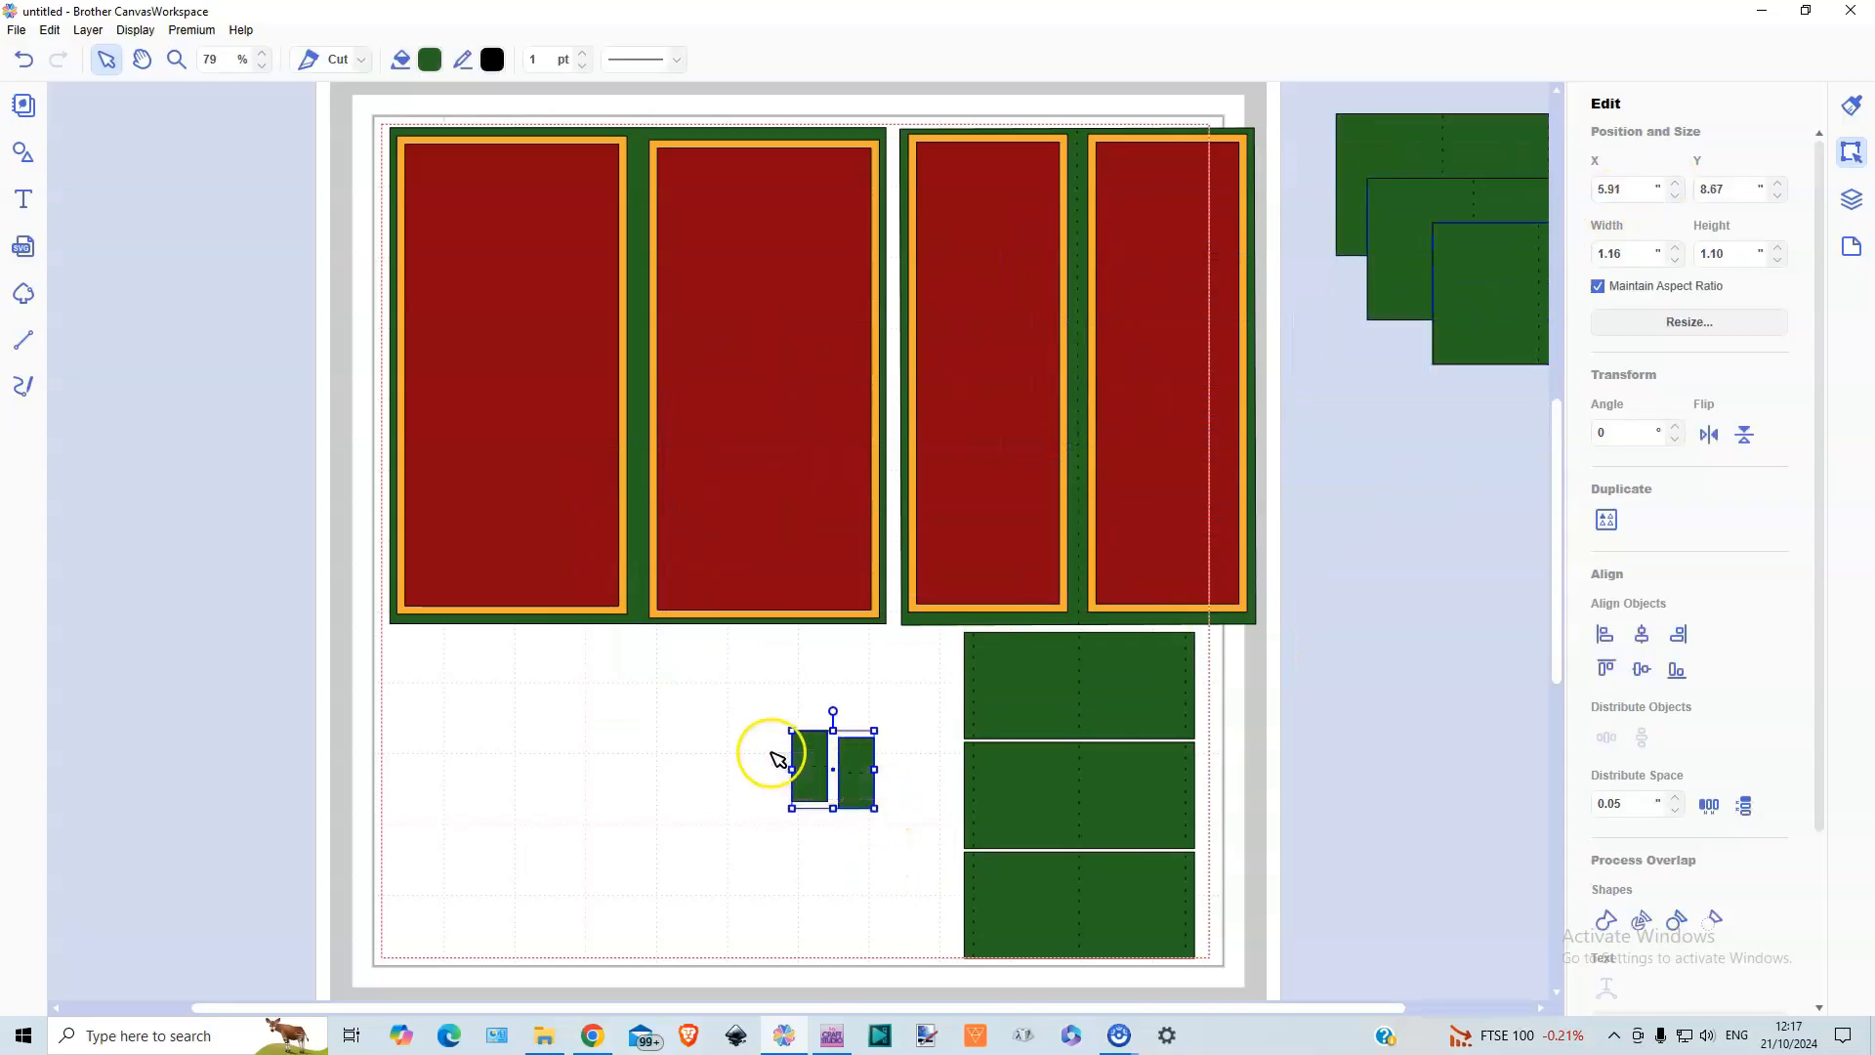
drag(813, 796, 1415, 304)
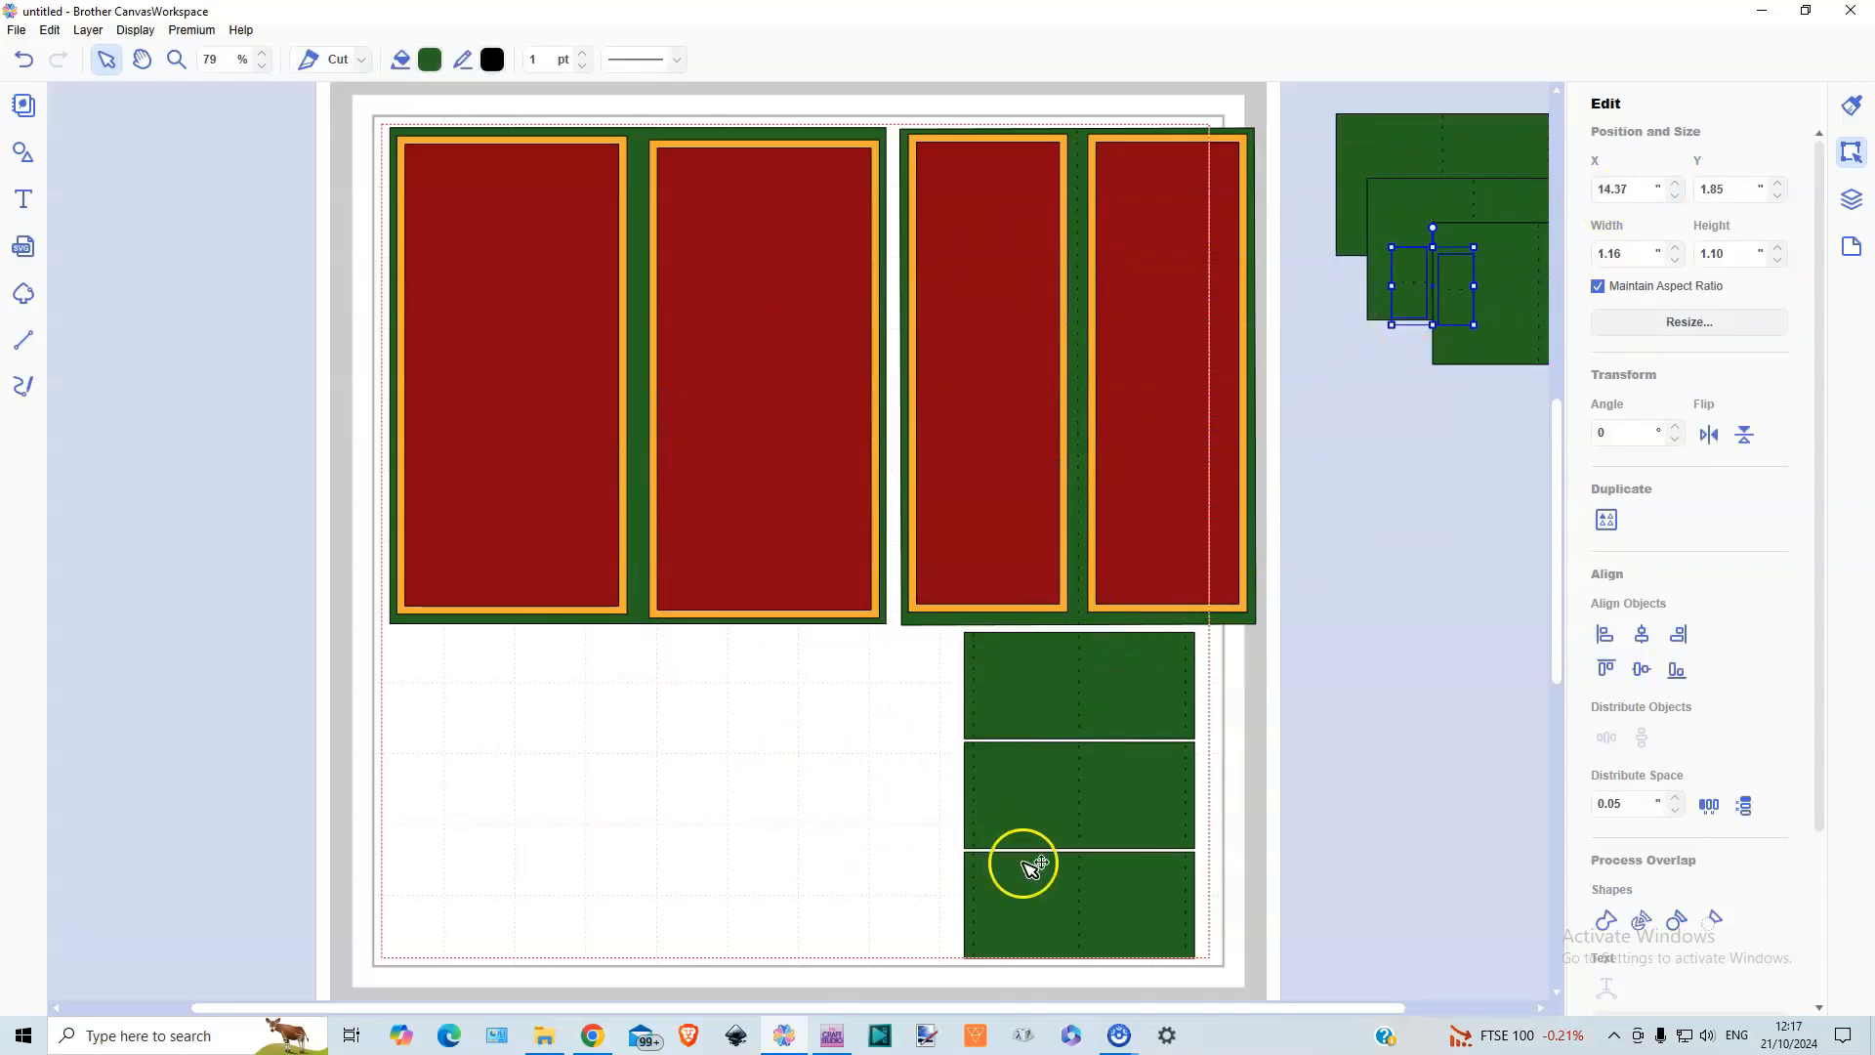
drag(1110, 928, 1518, 657)
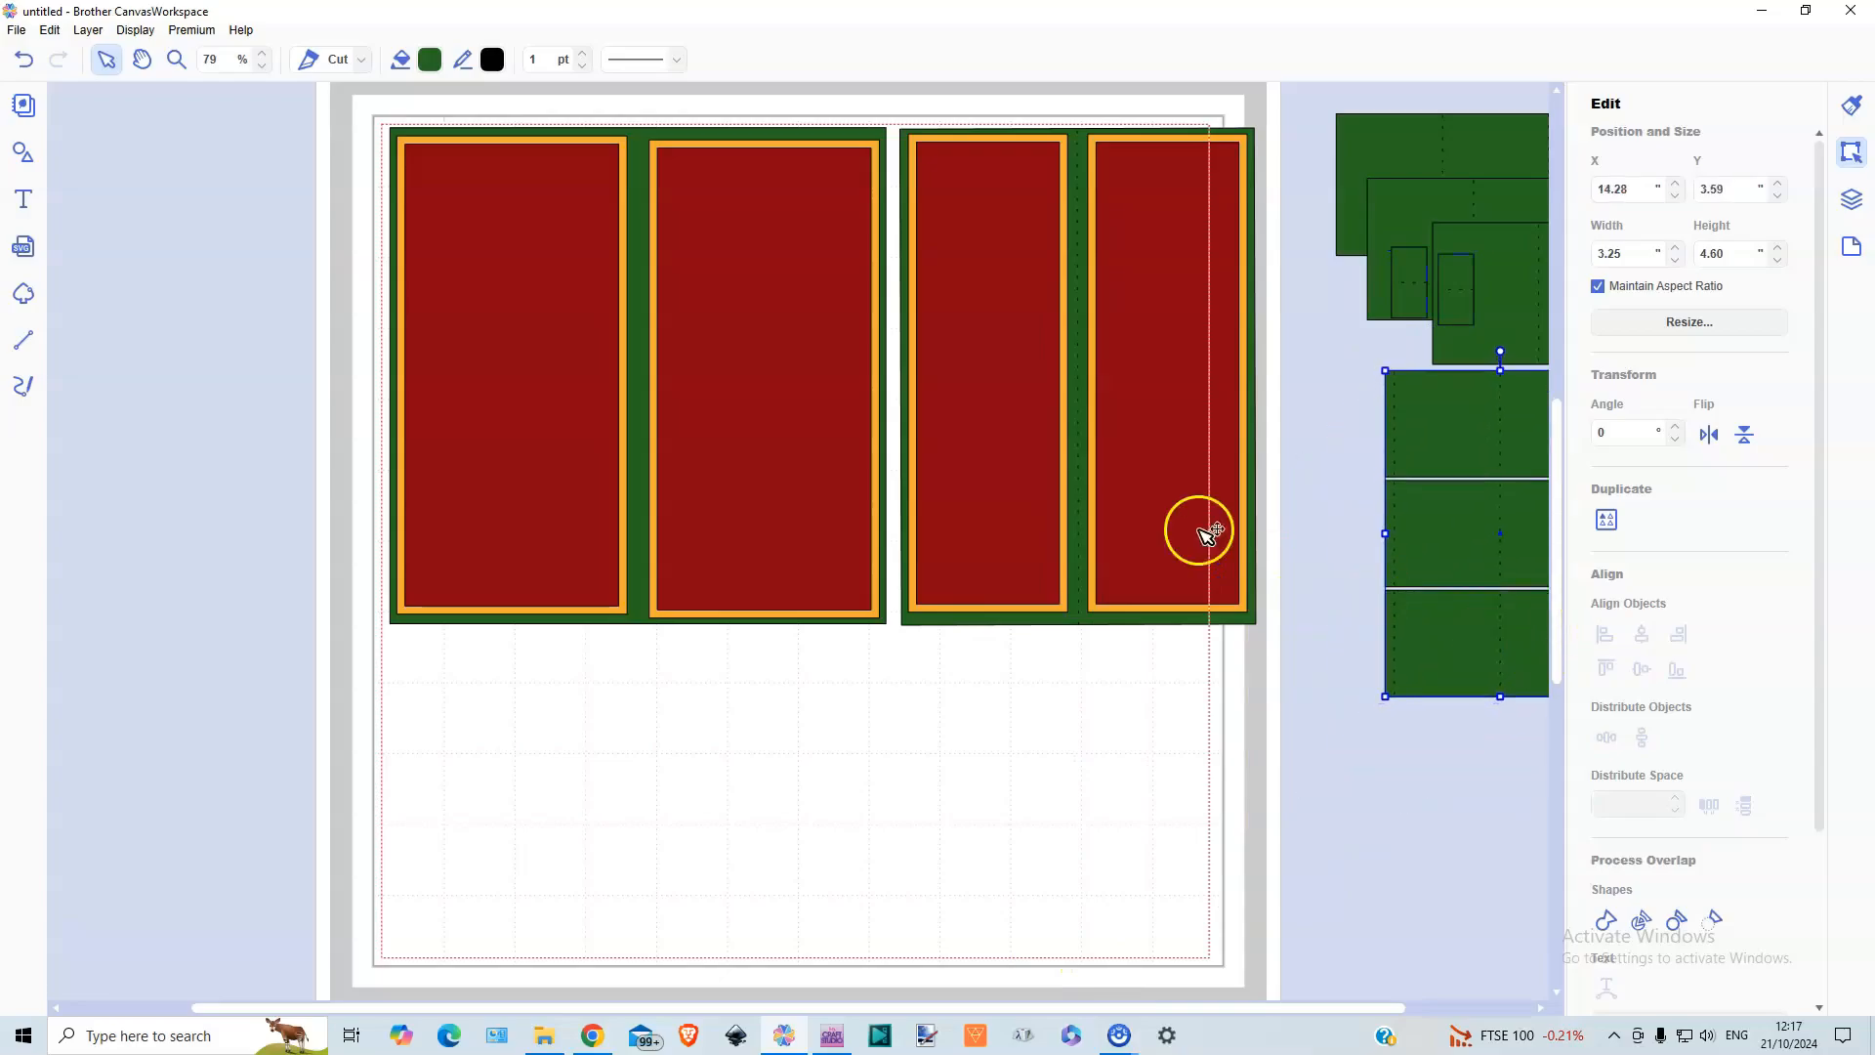
drag(975, 117, 1317, 646)
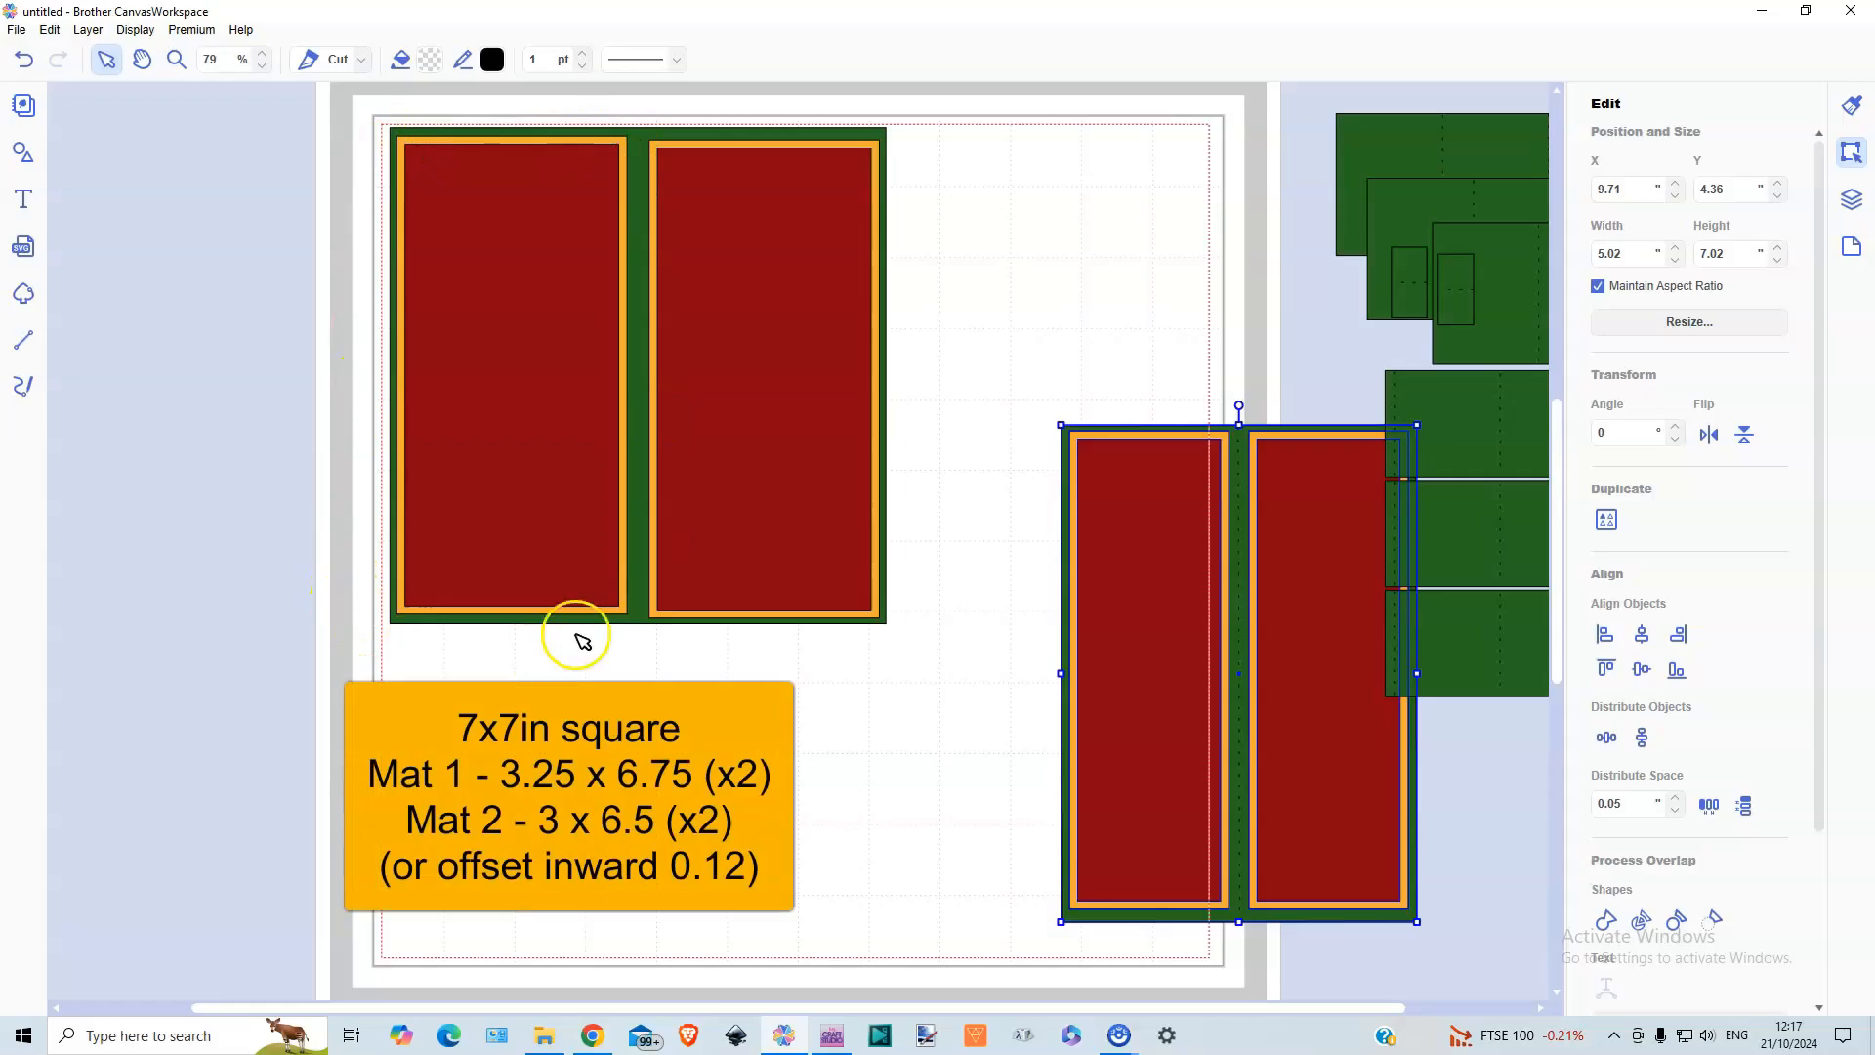
Check the sizes of the first orange and red mats on the wide panel, and view the Offset settings
click(626, 143)
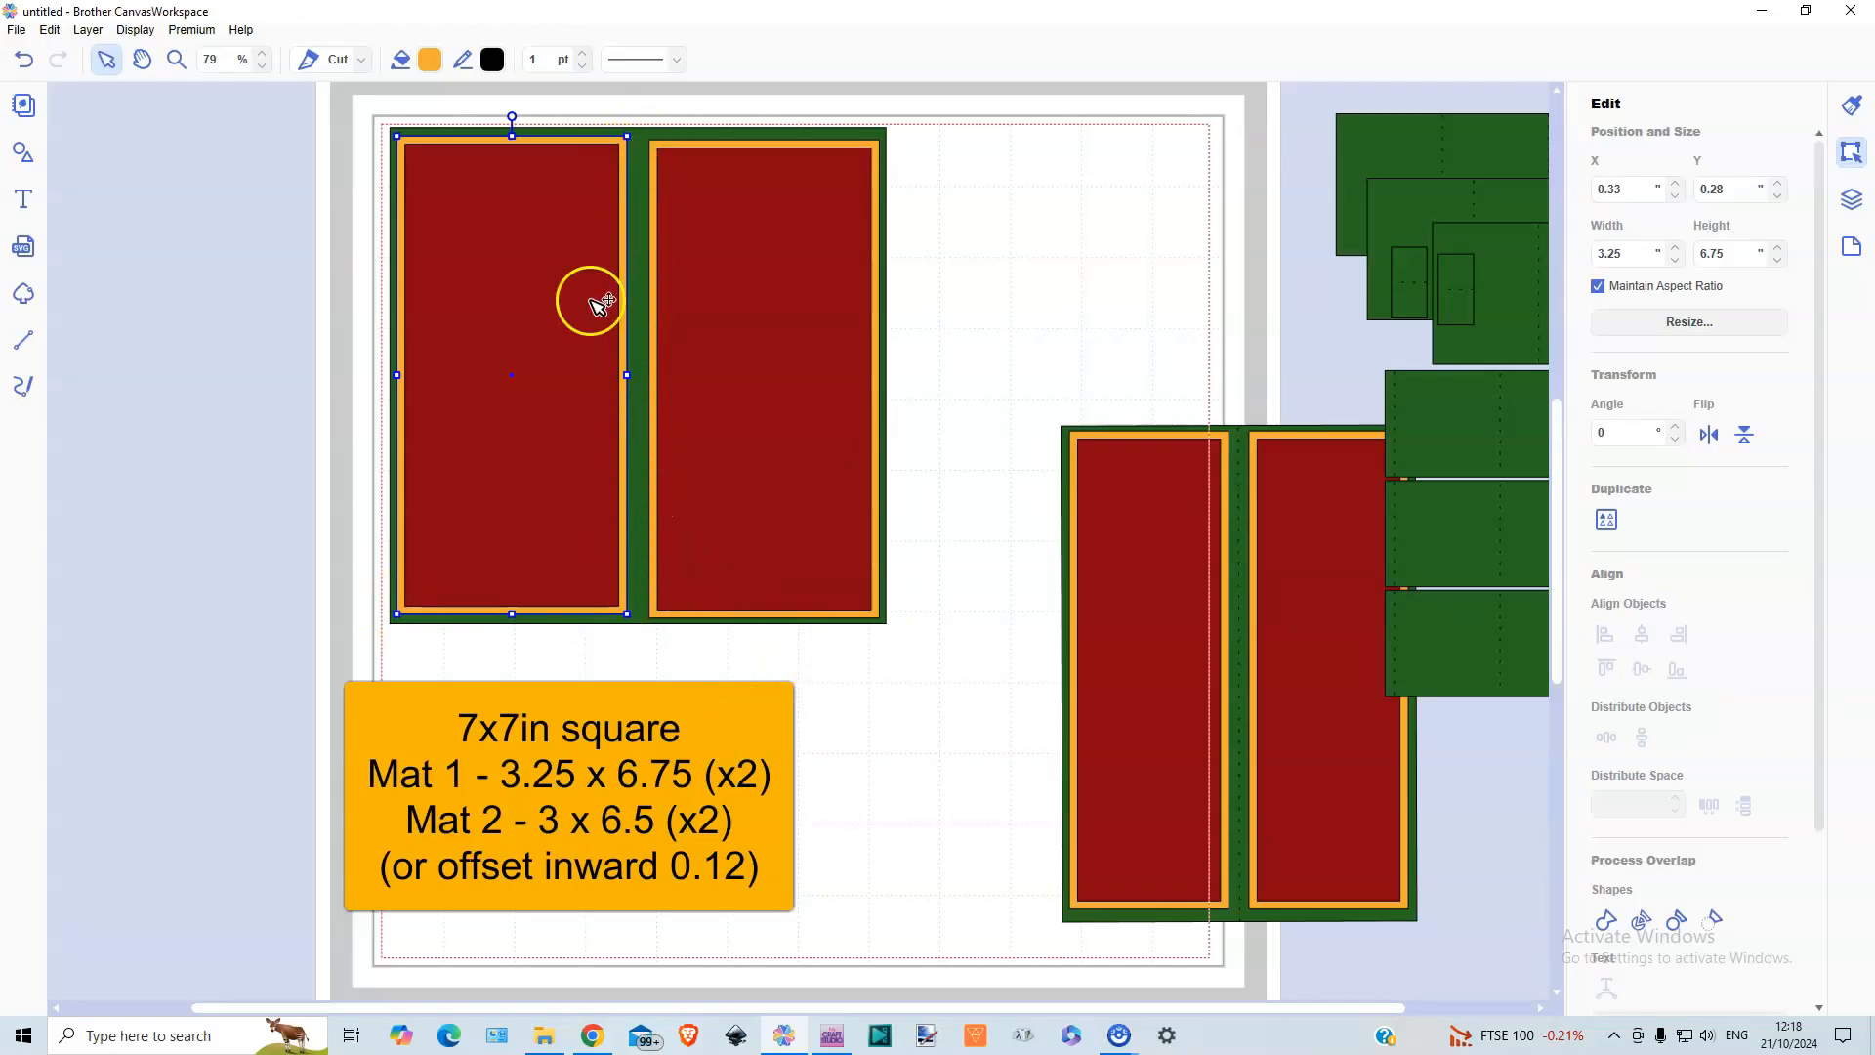
click(533, 293)
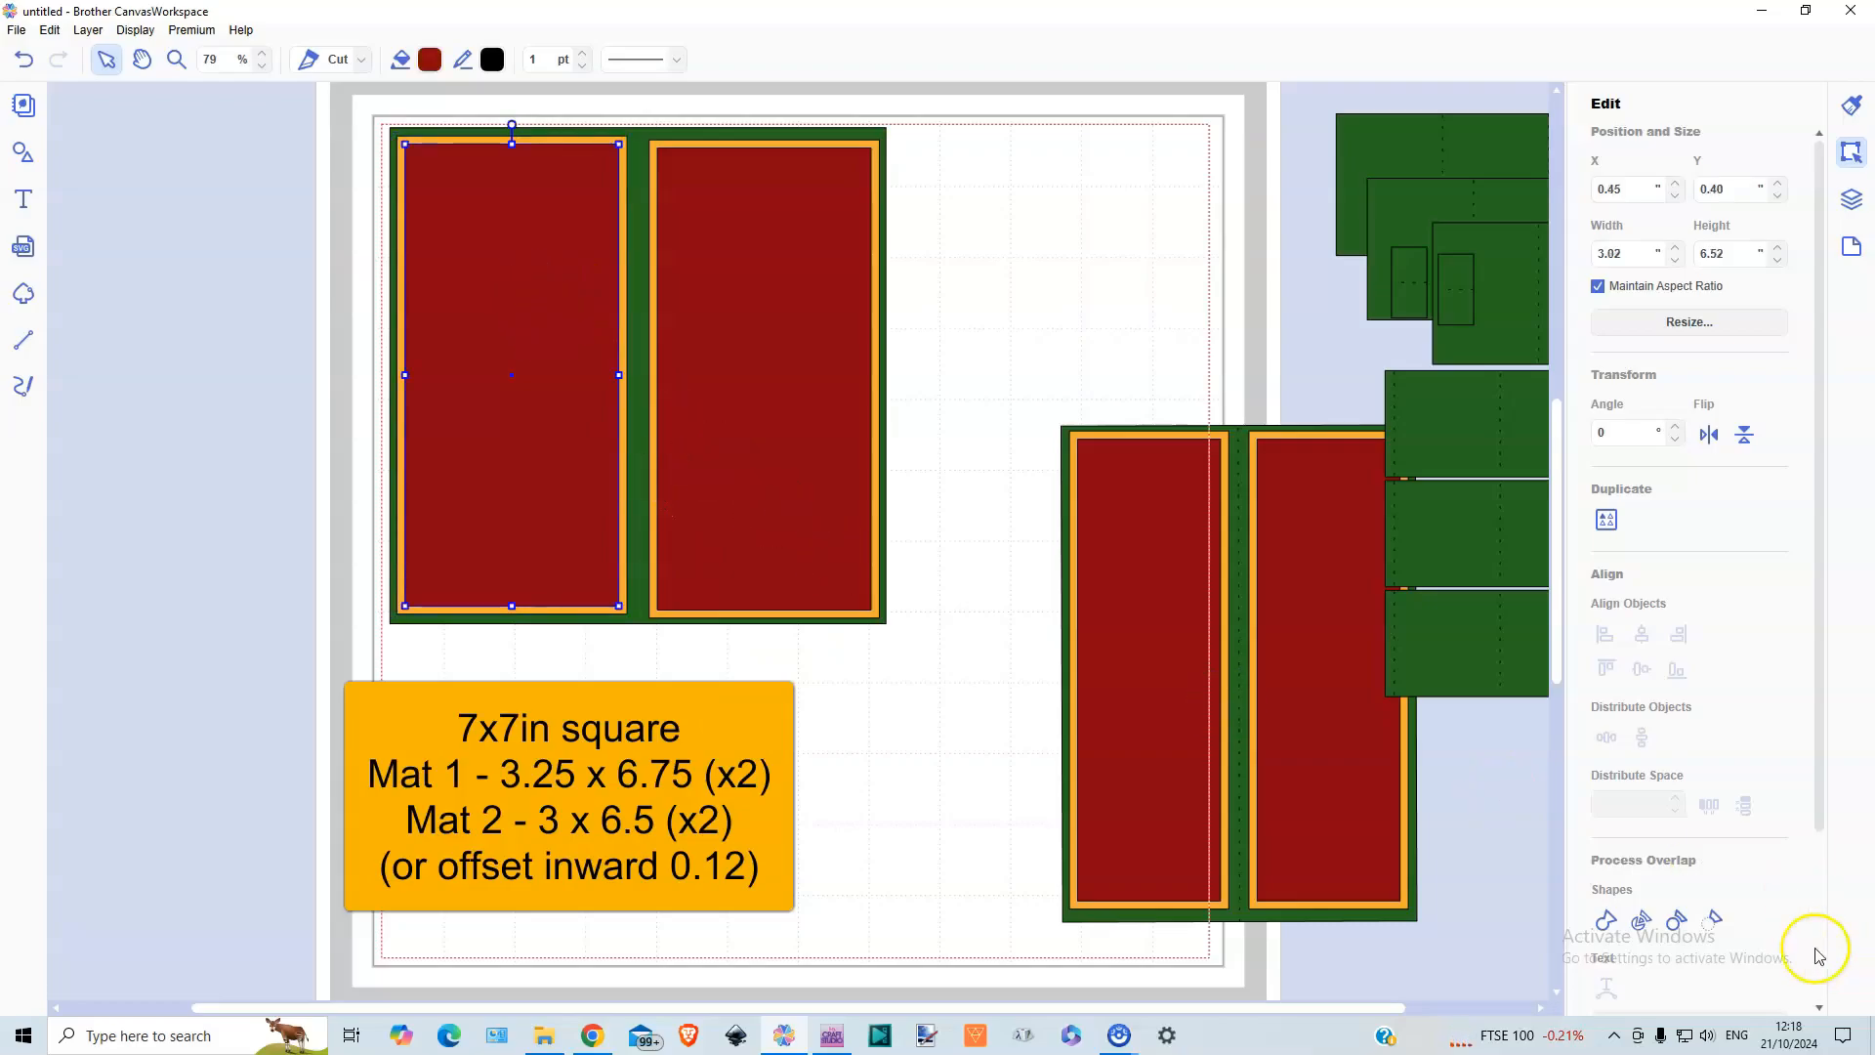
scroll(1672, 923, down, 3)
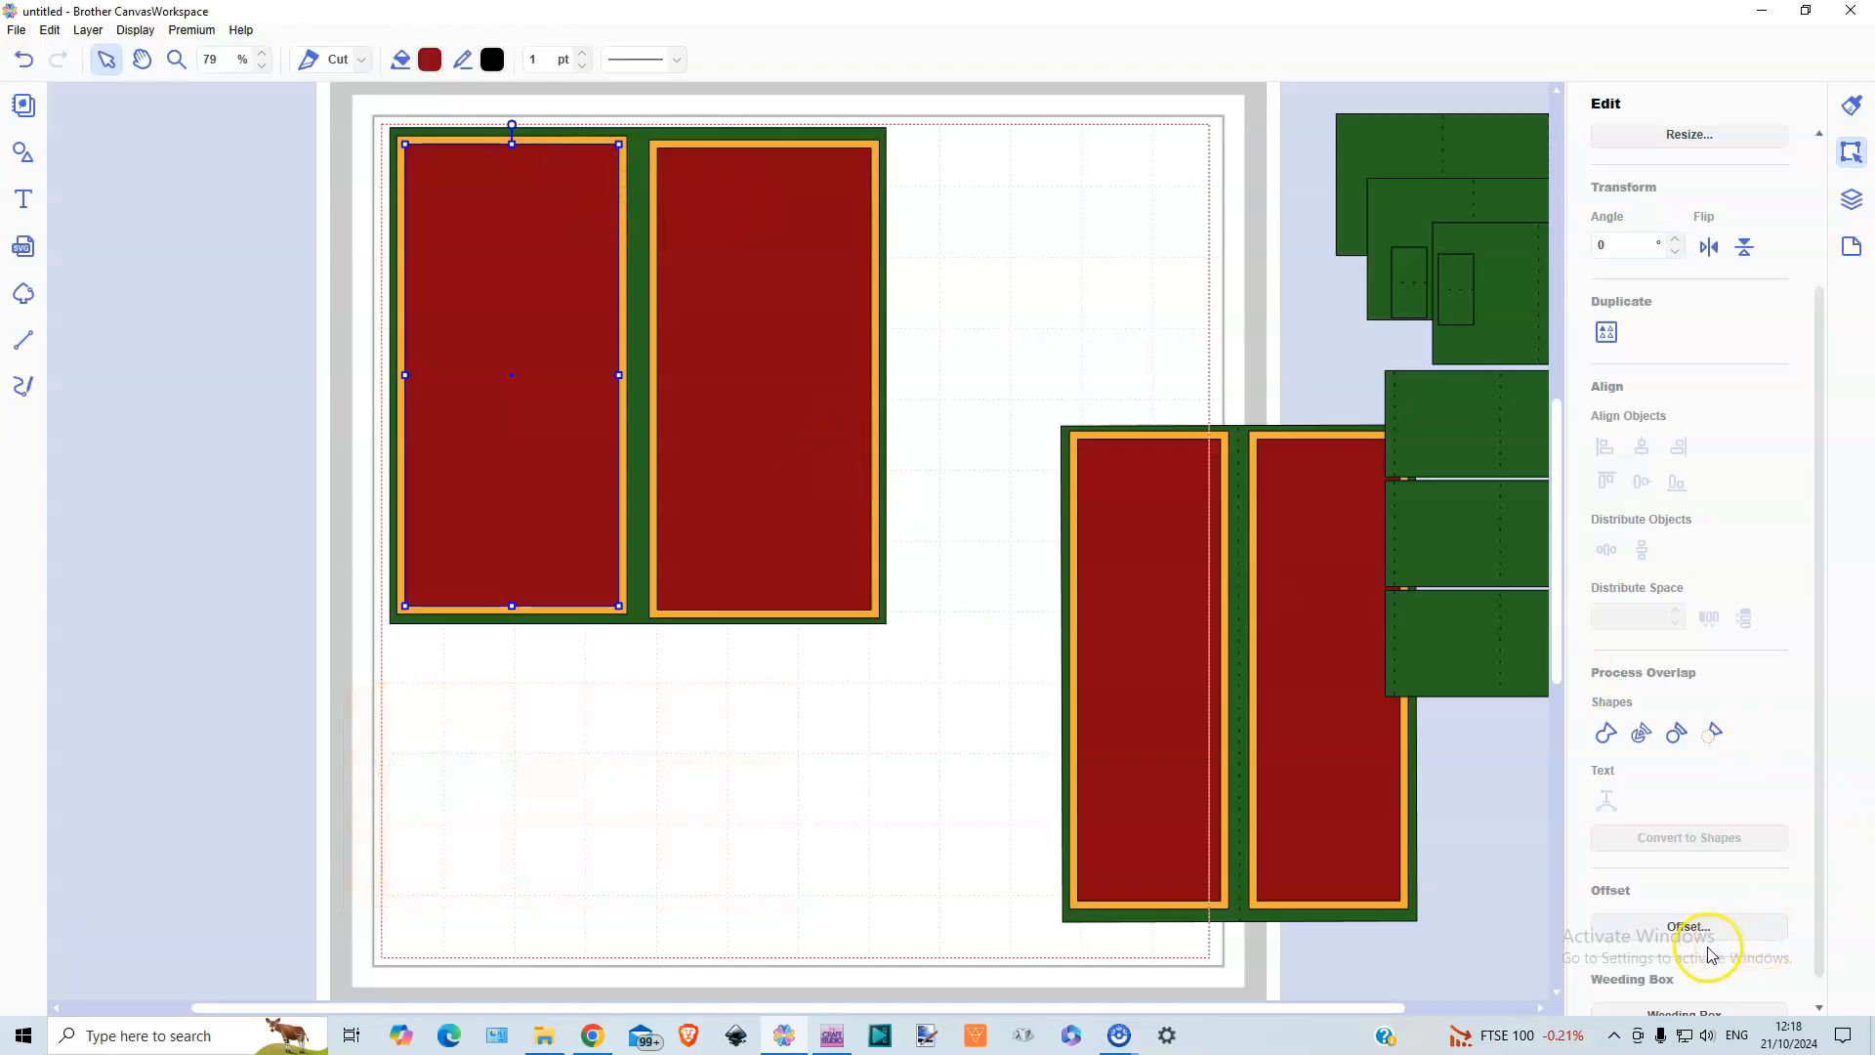
click(1686, 927)
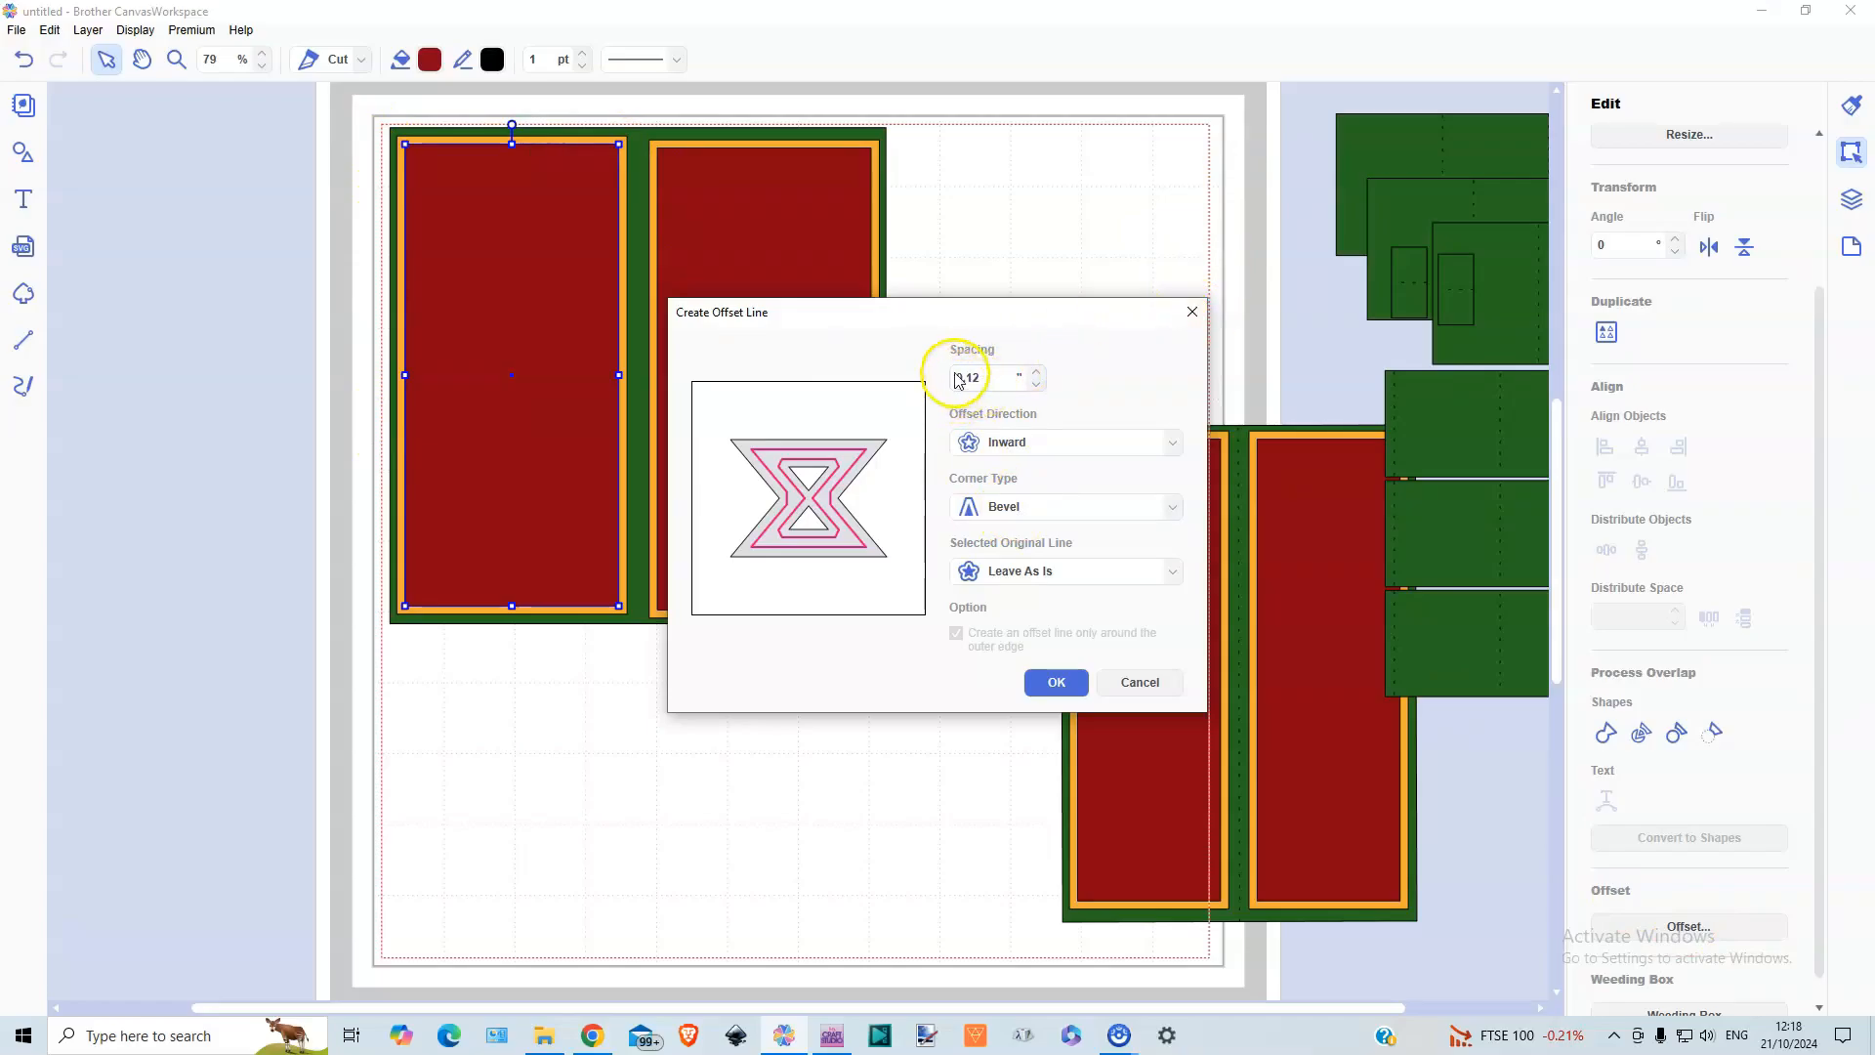
click(1189, 312)
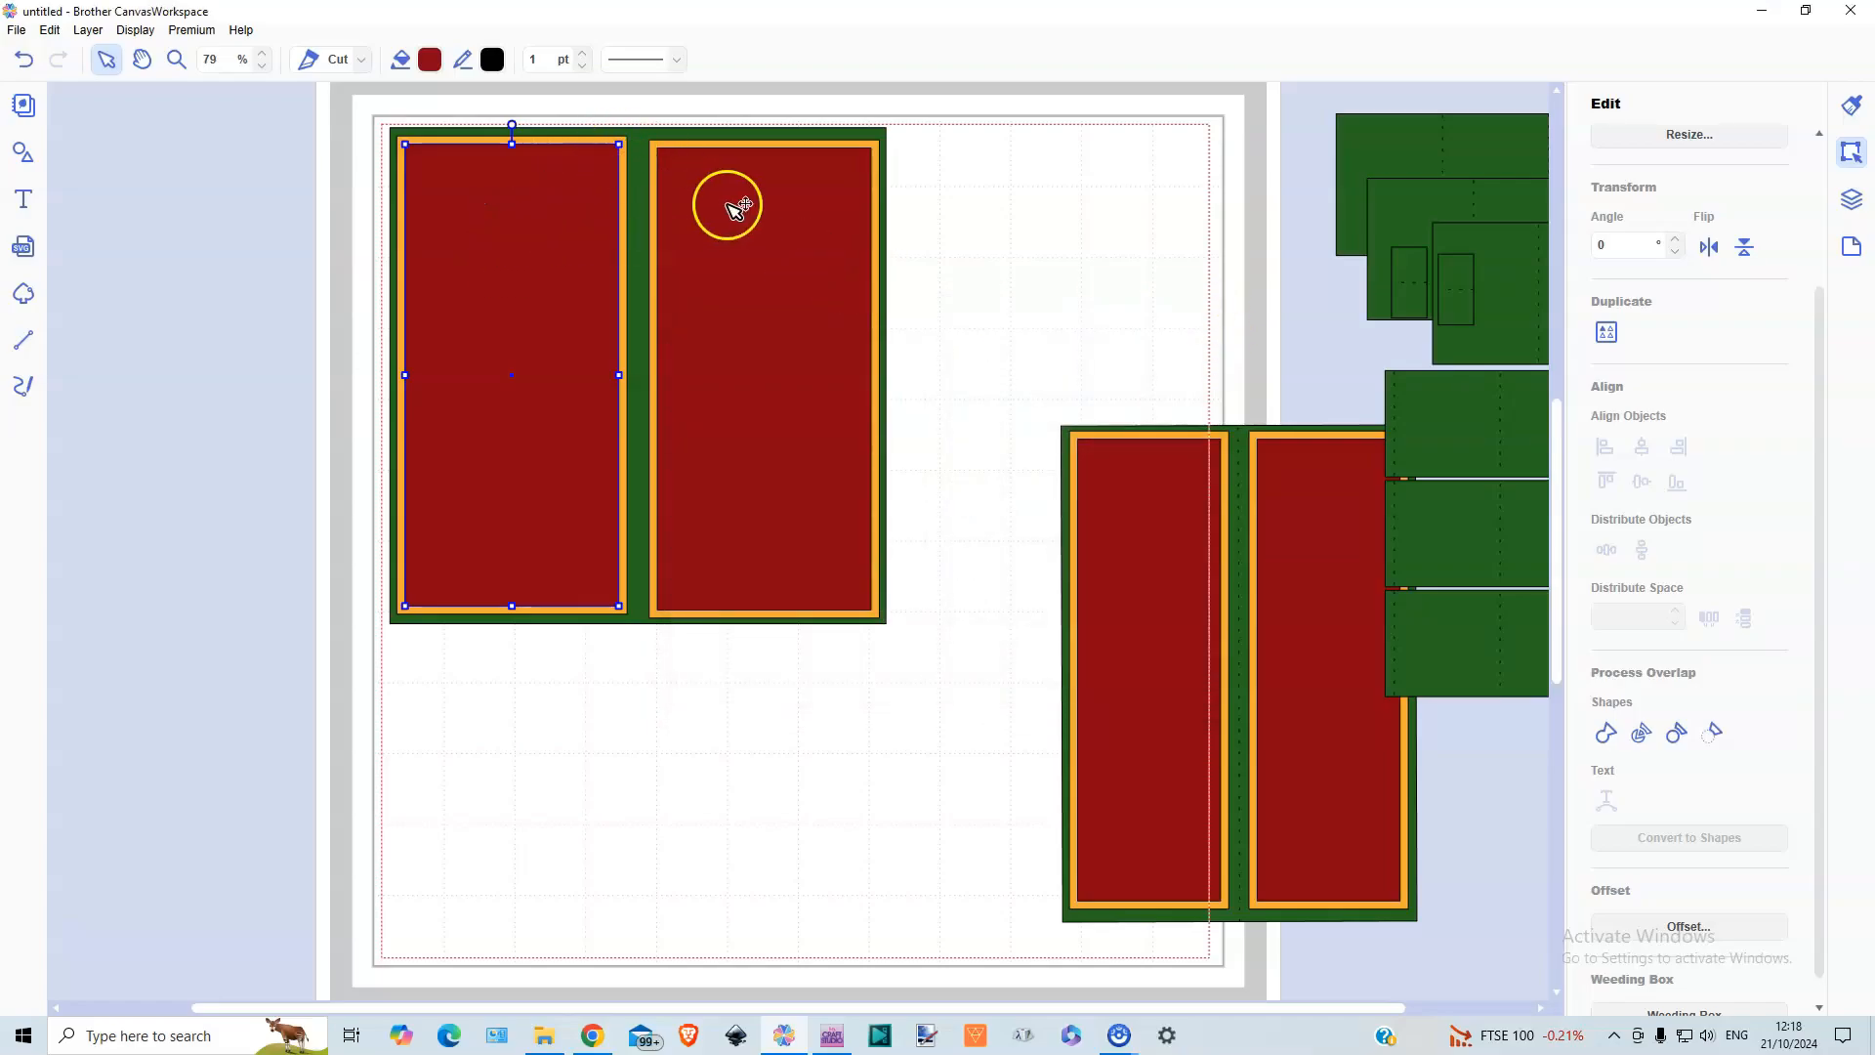
Move the wide matted panel to the cutting mat's lower edge and put the narrow panel in its upper-left area
drag(369, 110, 932, 660)
drag(732, 138, 864, 820)
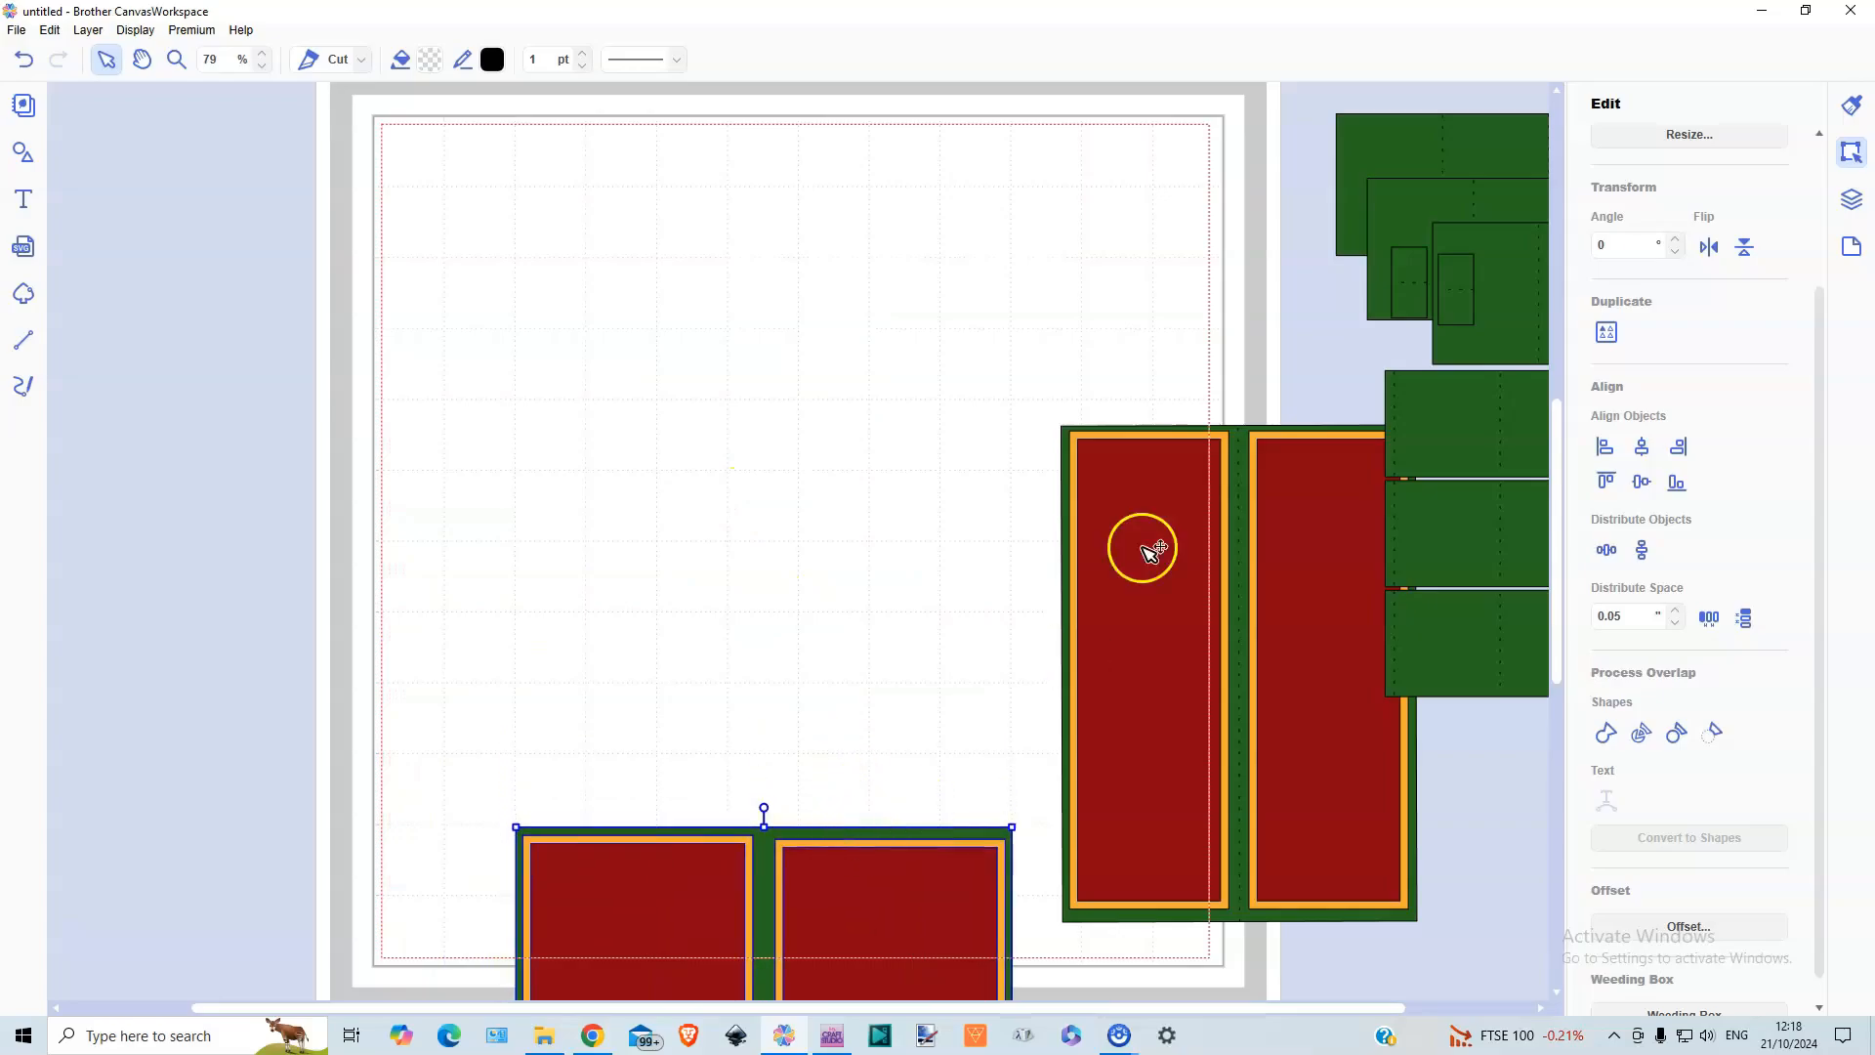
drag(1048, 371, 1294, 703)
drag(1305, 770, 680, 501)
click(879, 494)
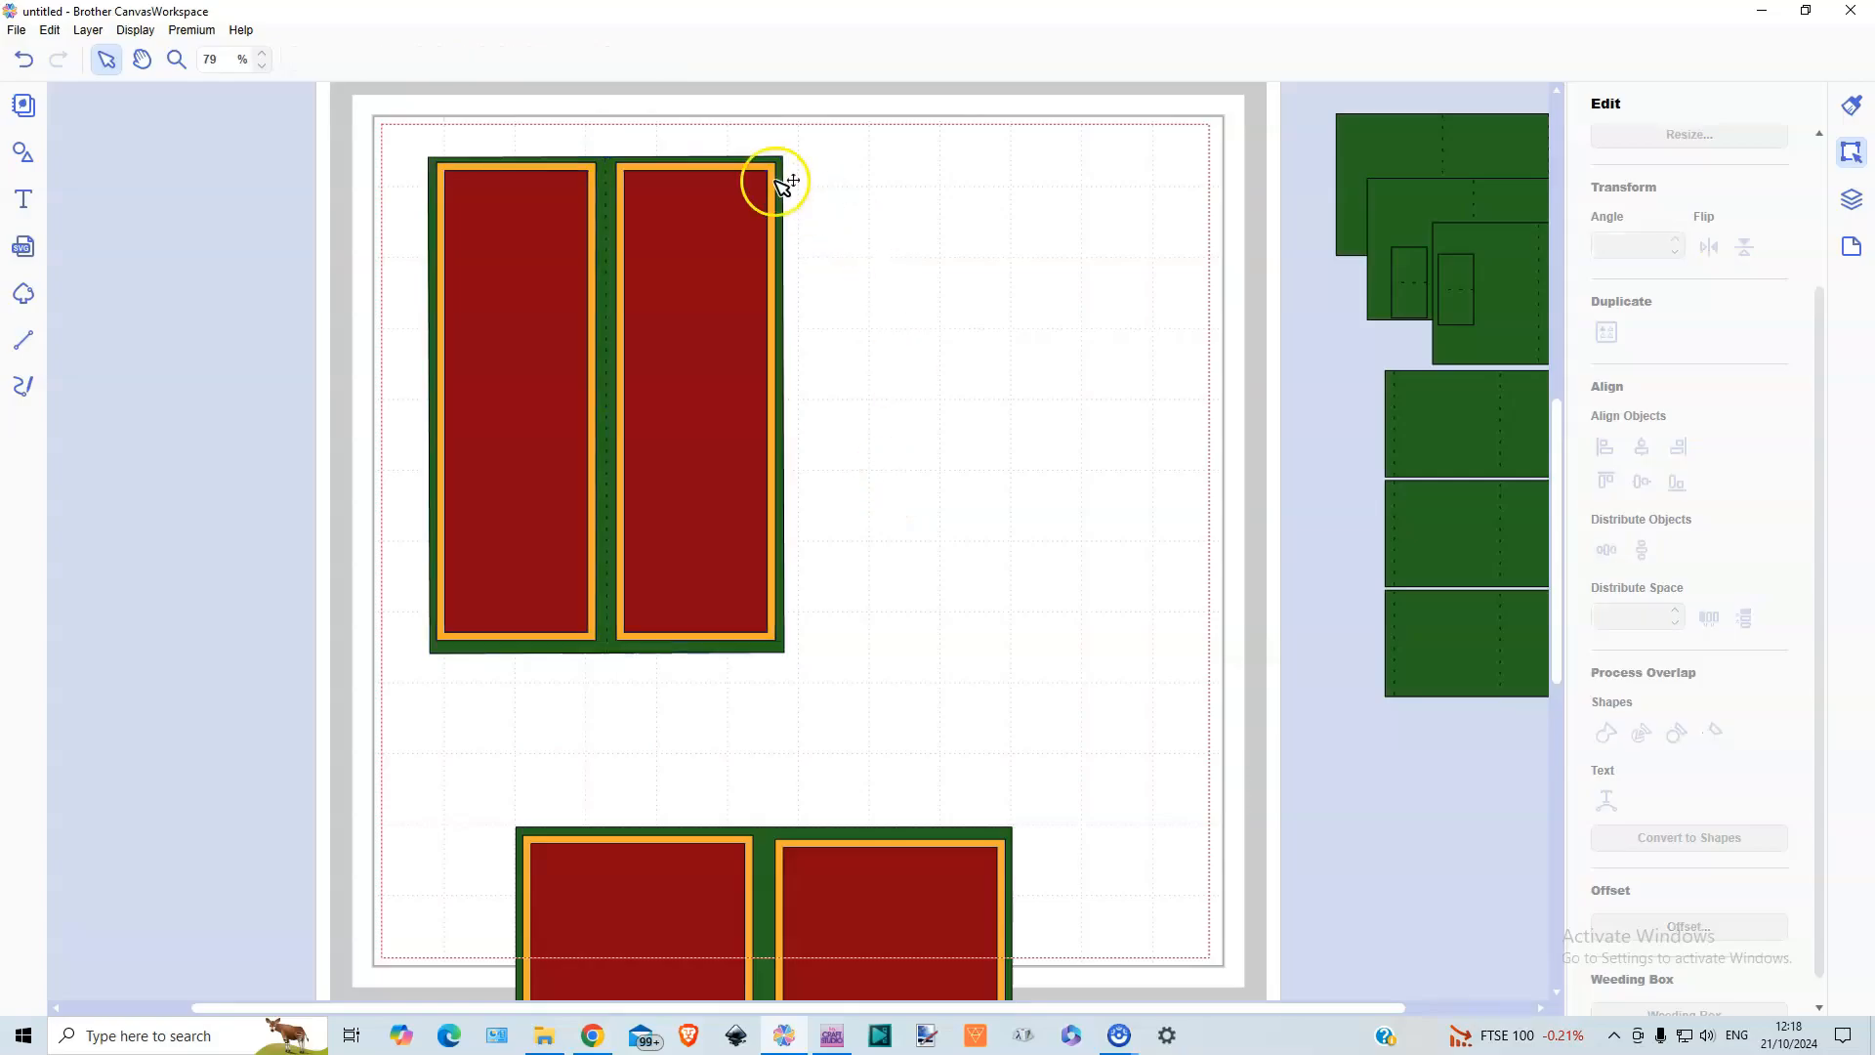
Check the sizes of the narrow panel's green base and its first orange and red mats
click(789, 158)
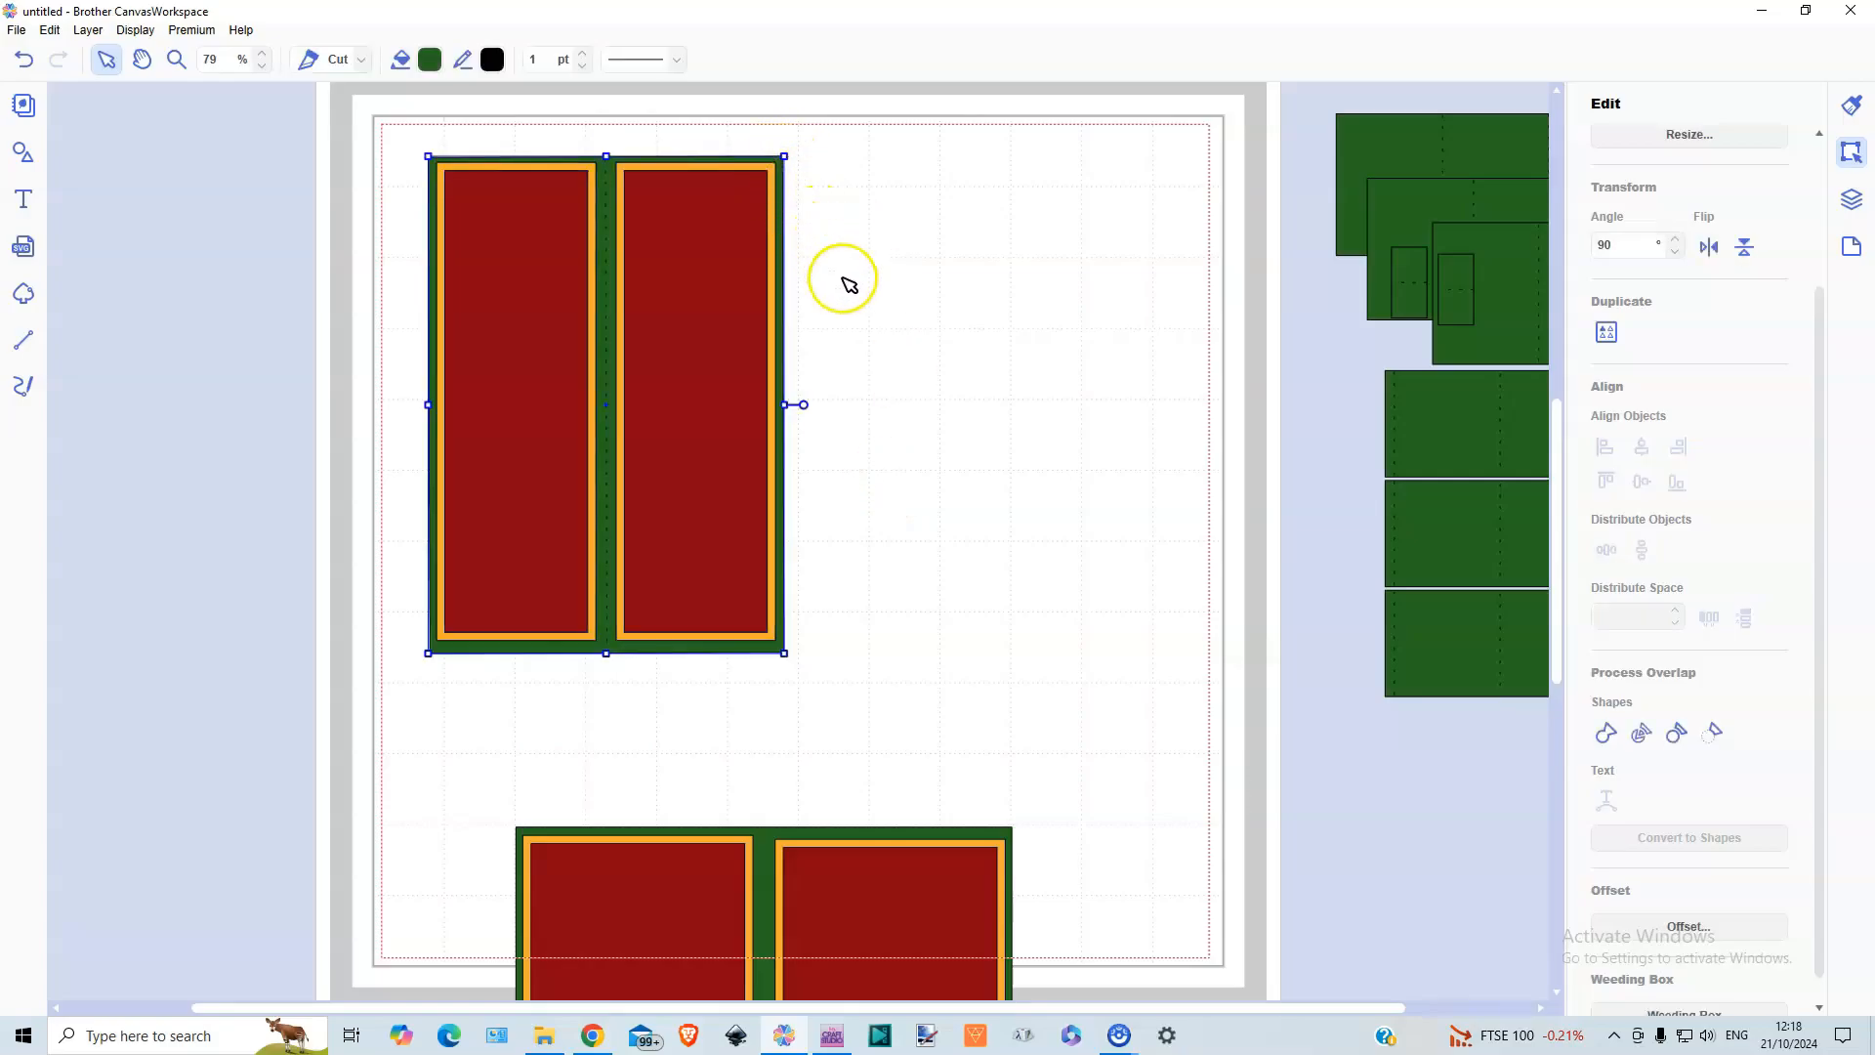
scroll(1605, 265, up, 2)
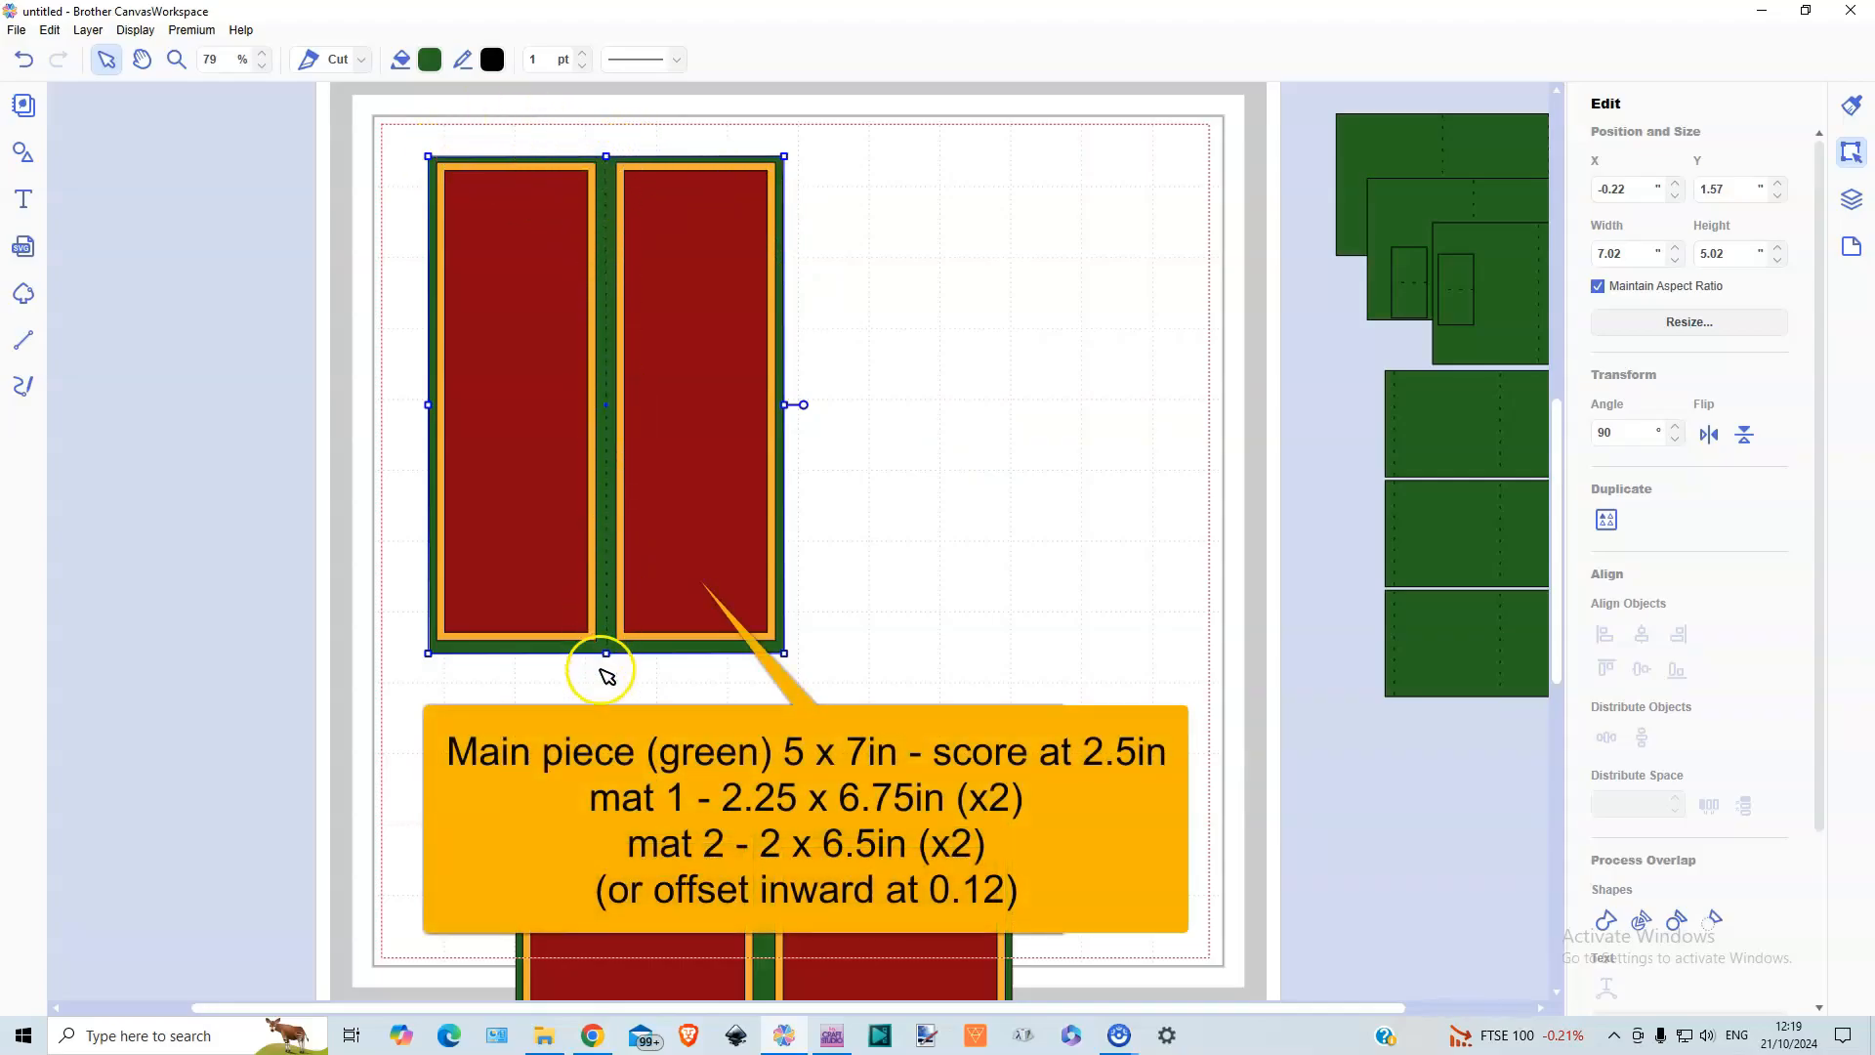
click(588, 637)
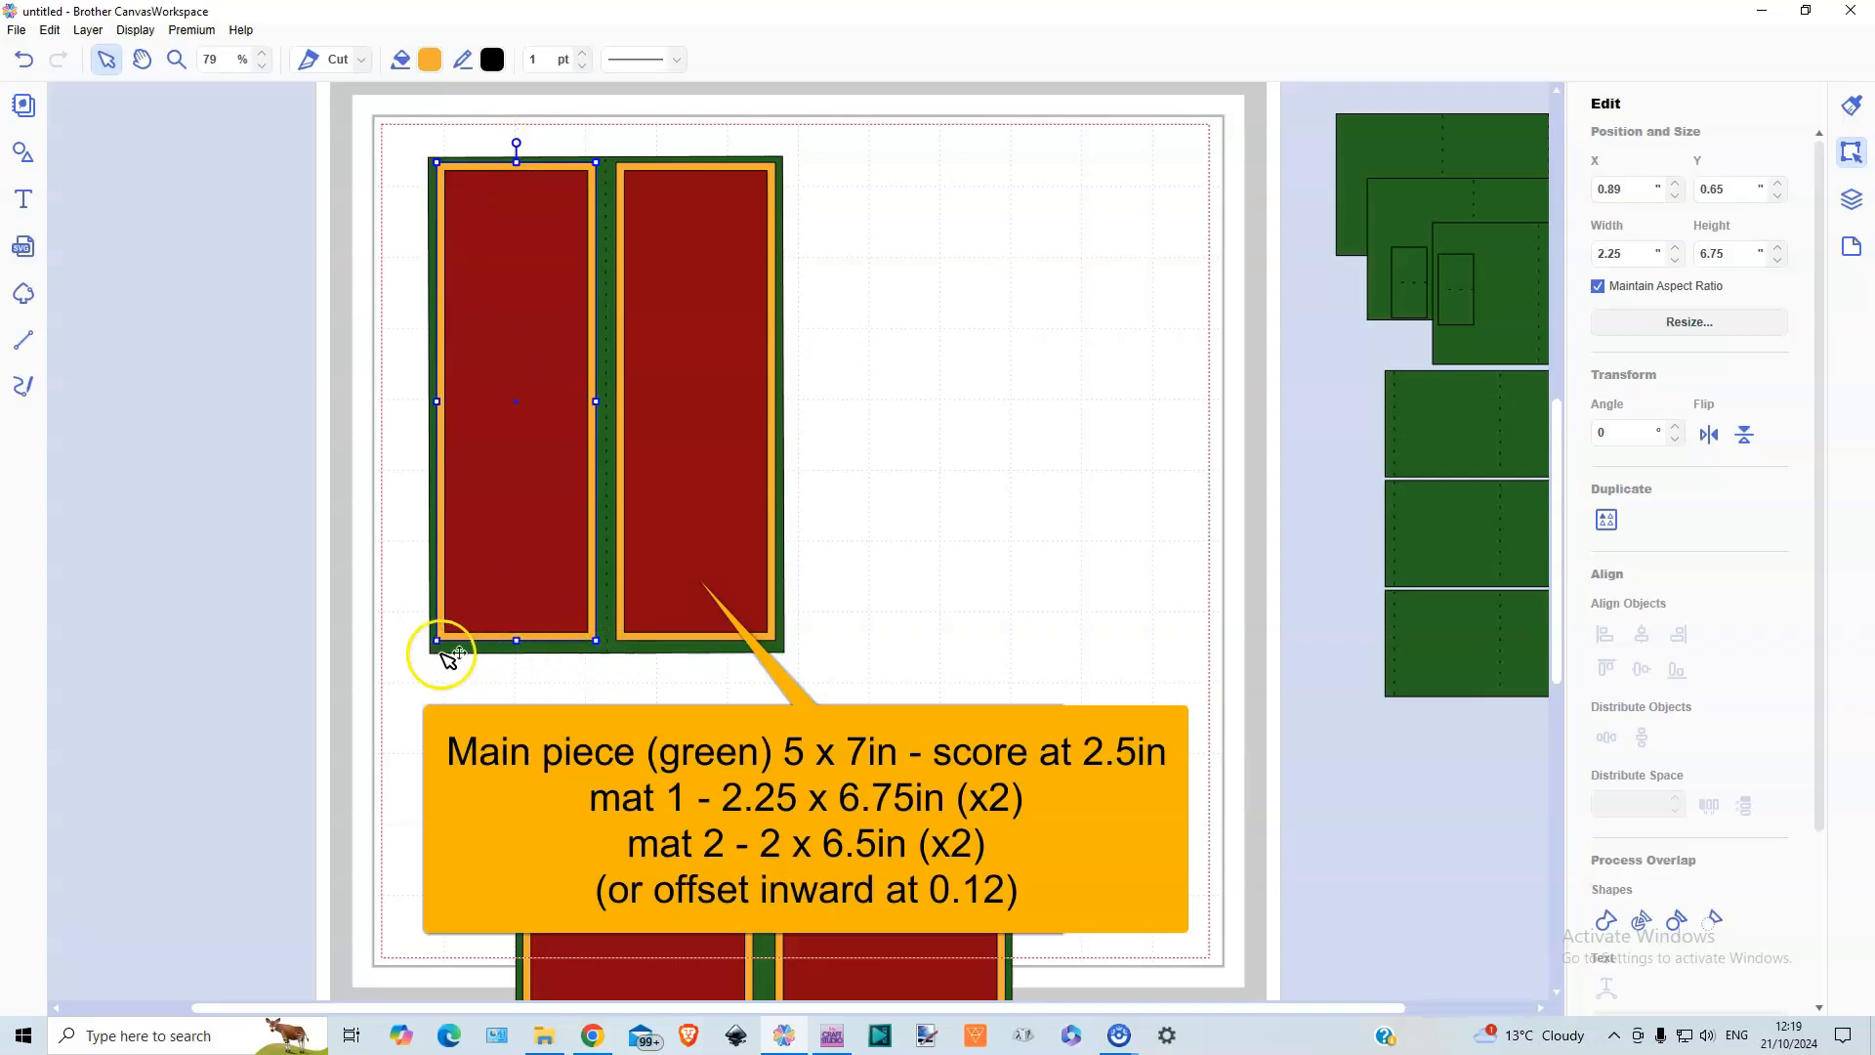
click(545, 586)
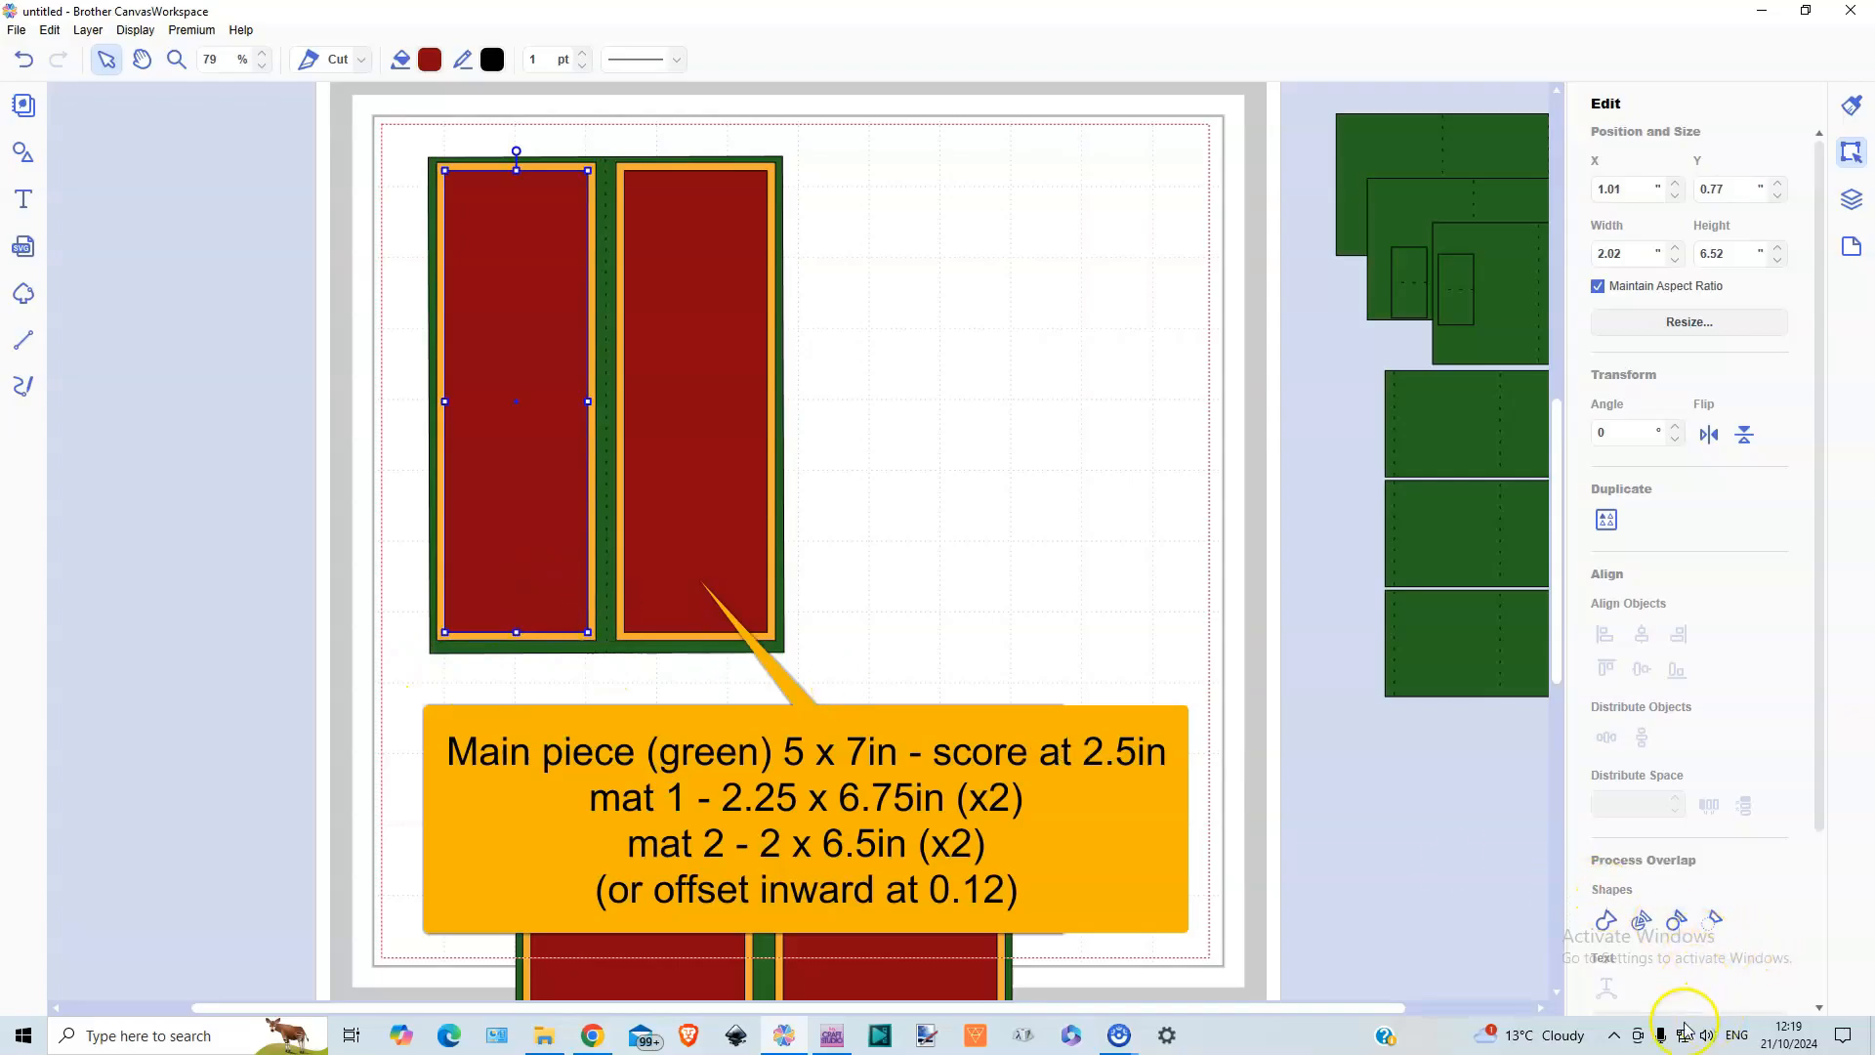
scroll(1709, 942, down, 3)
scroll(1709, 933, up, 2)
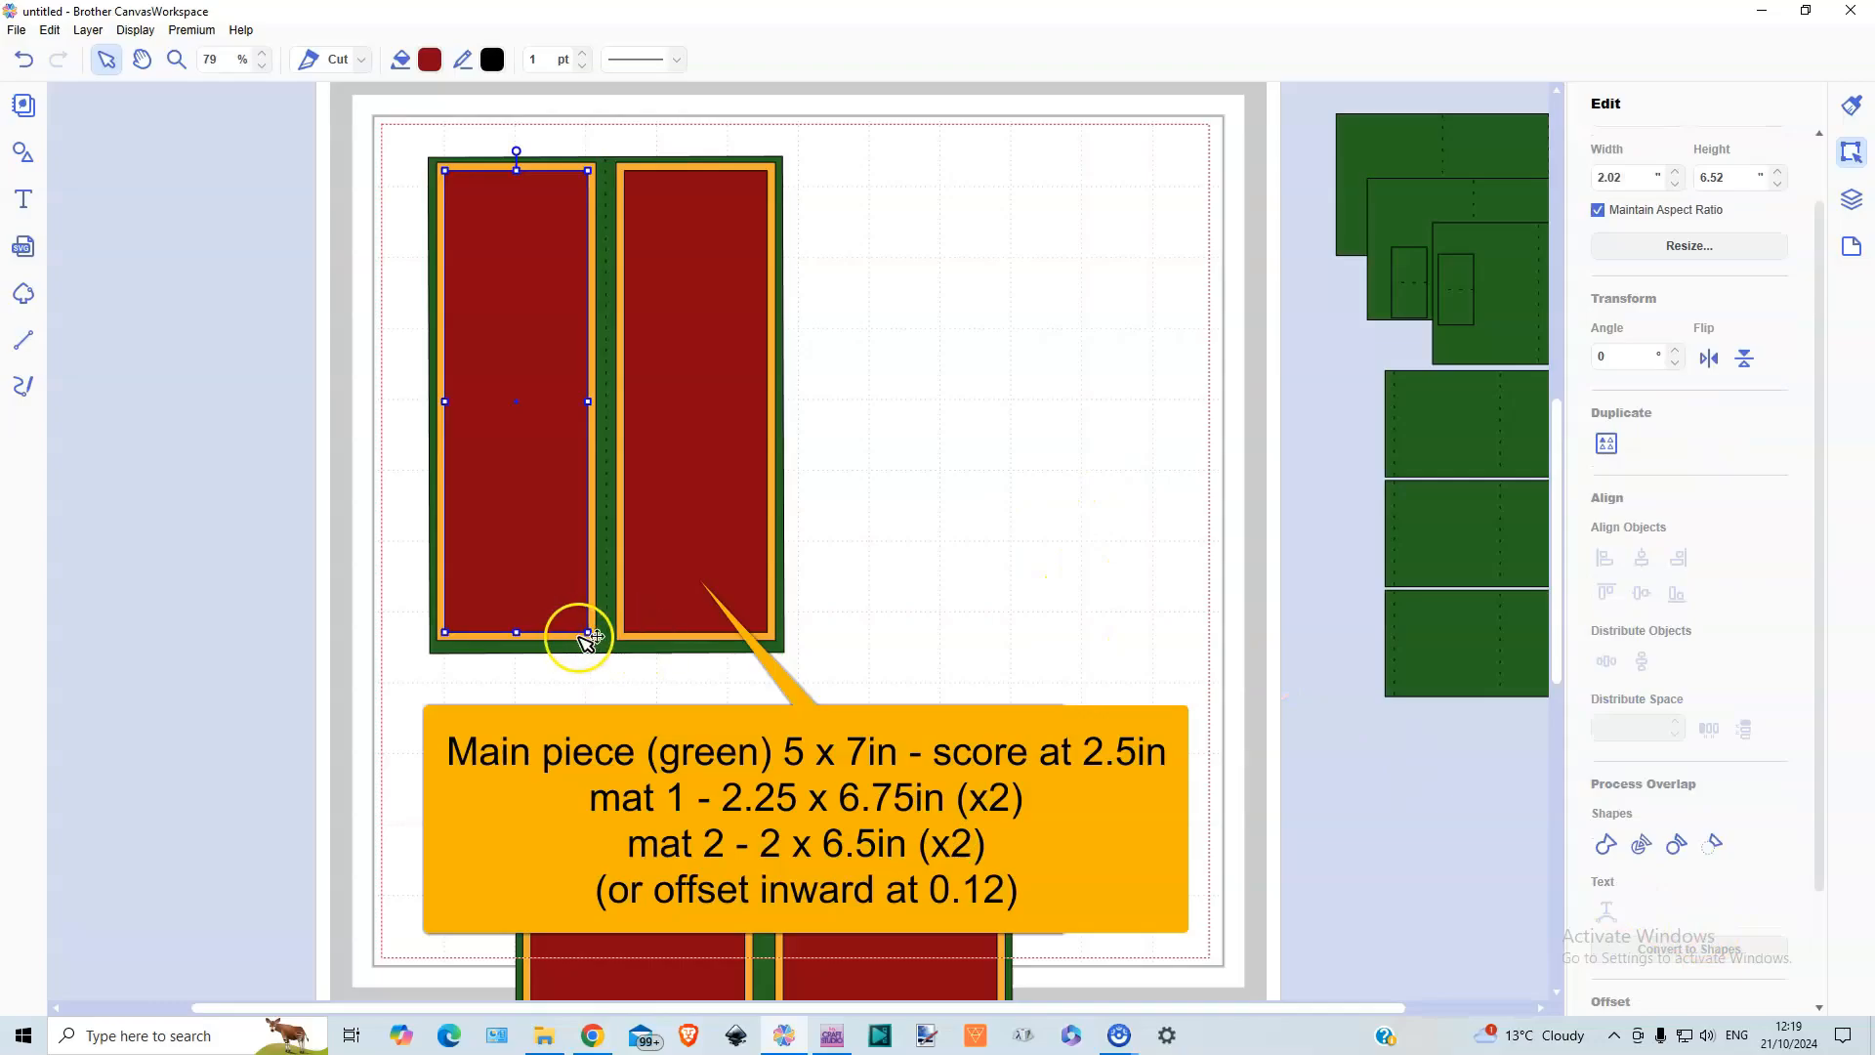
Gather the wide and narrow matted panels together and move them off the cutting mat's lower-right corner
drag(683, 787, 745, 238)
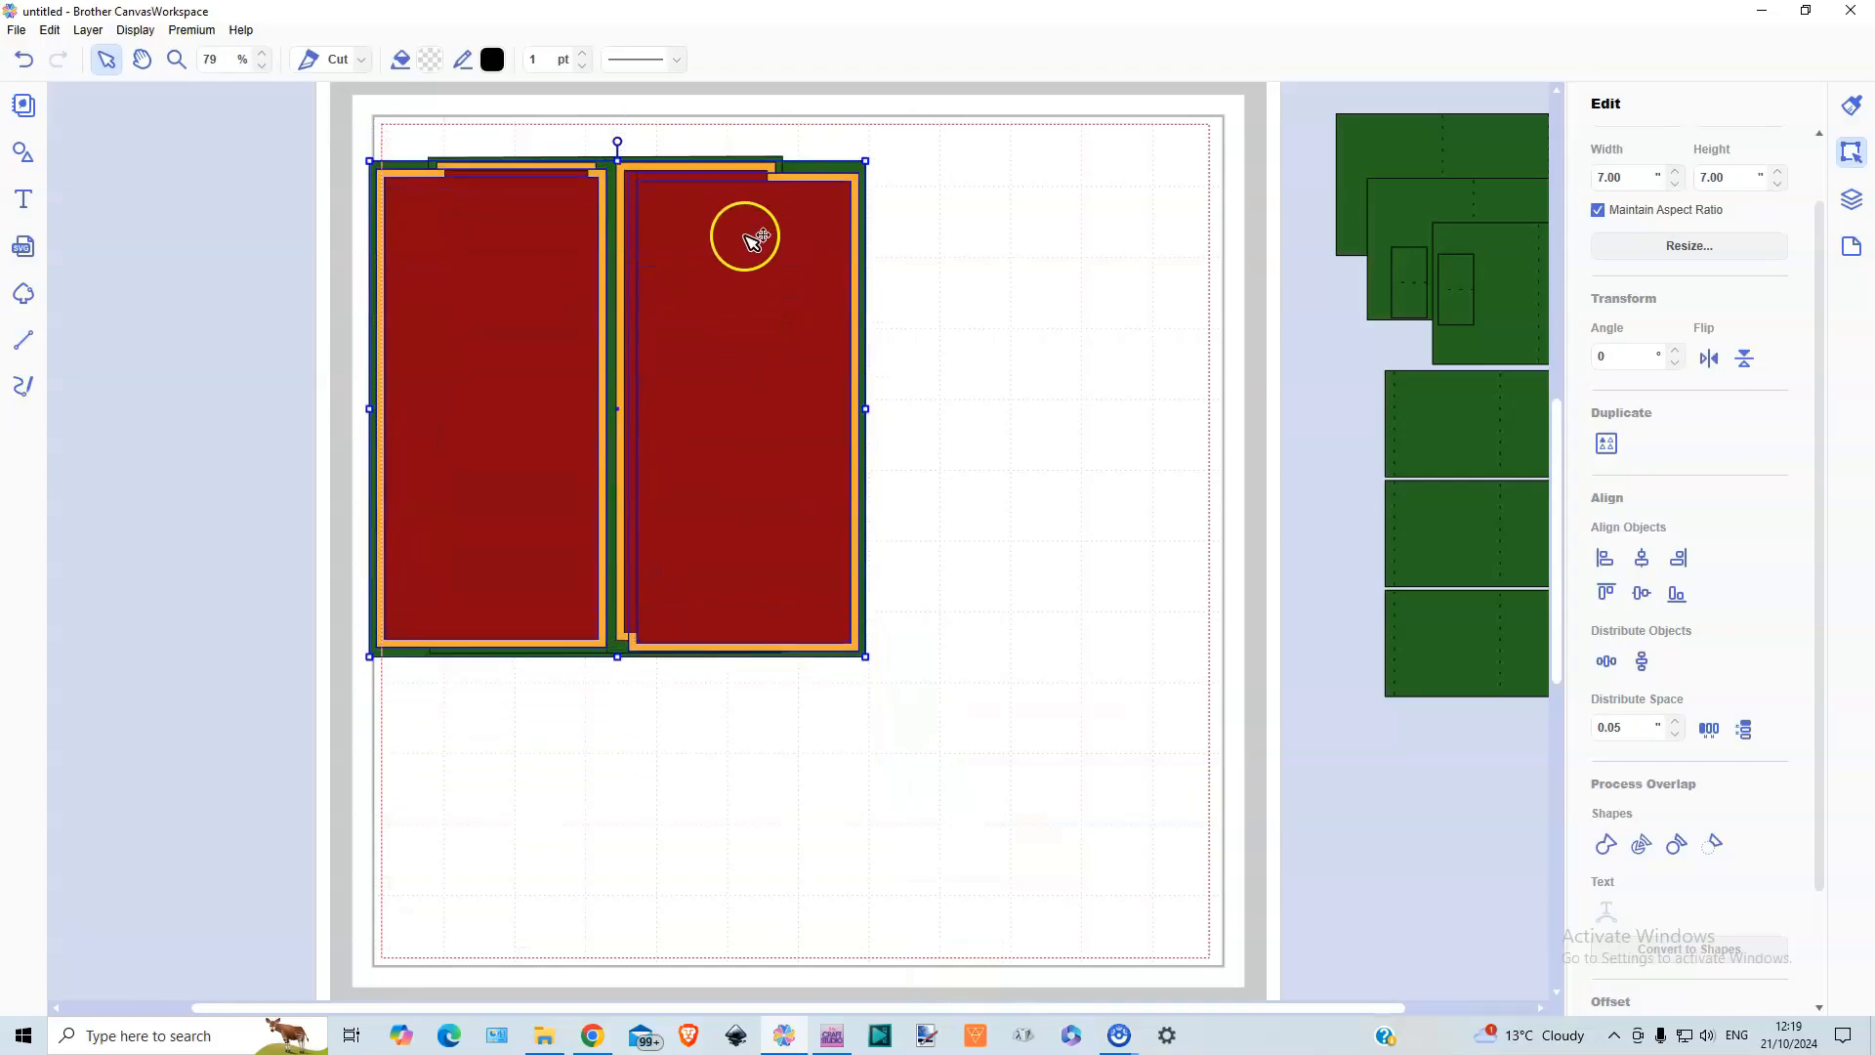
drag(452, 138, 887, 711)
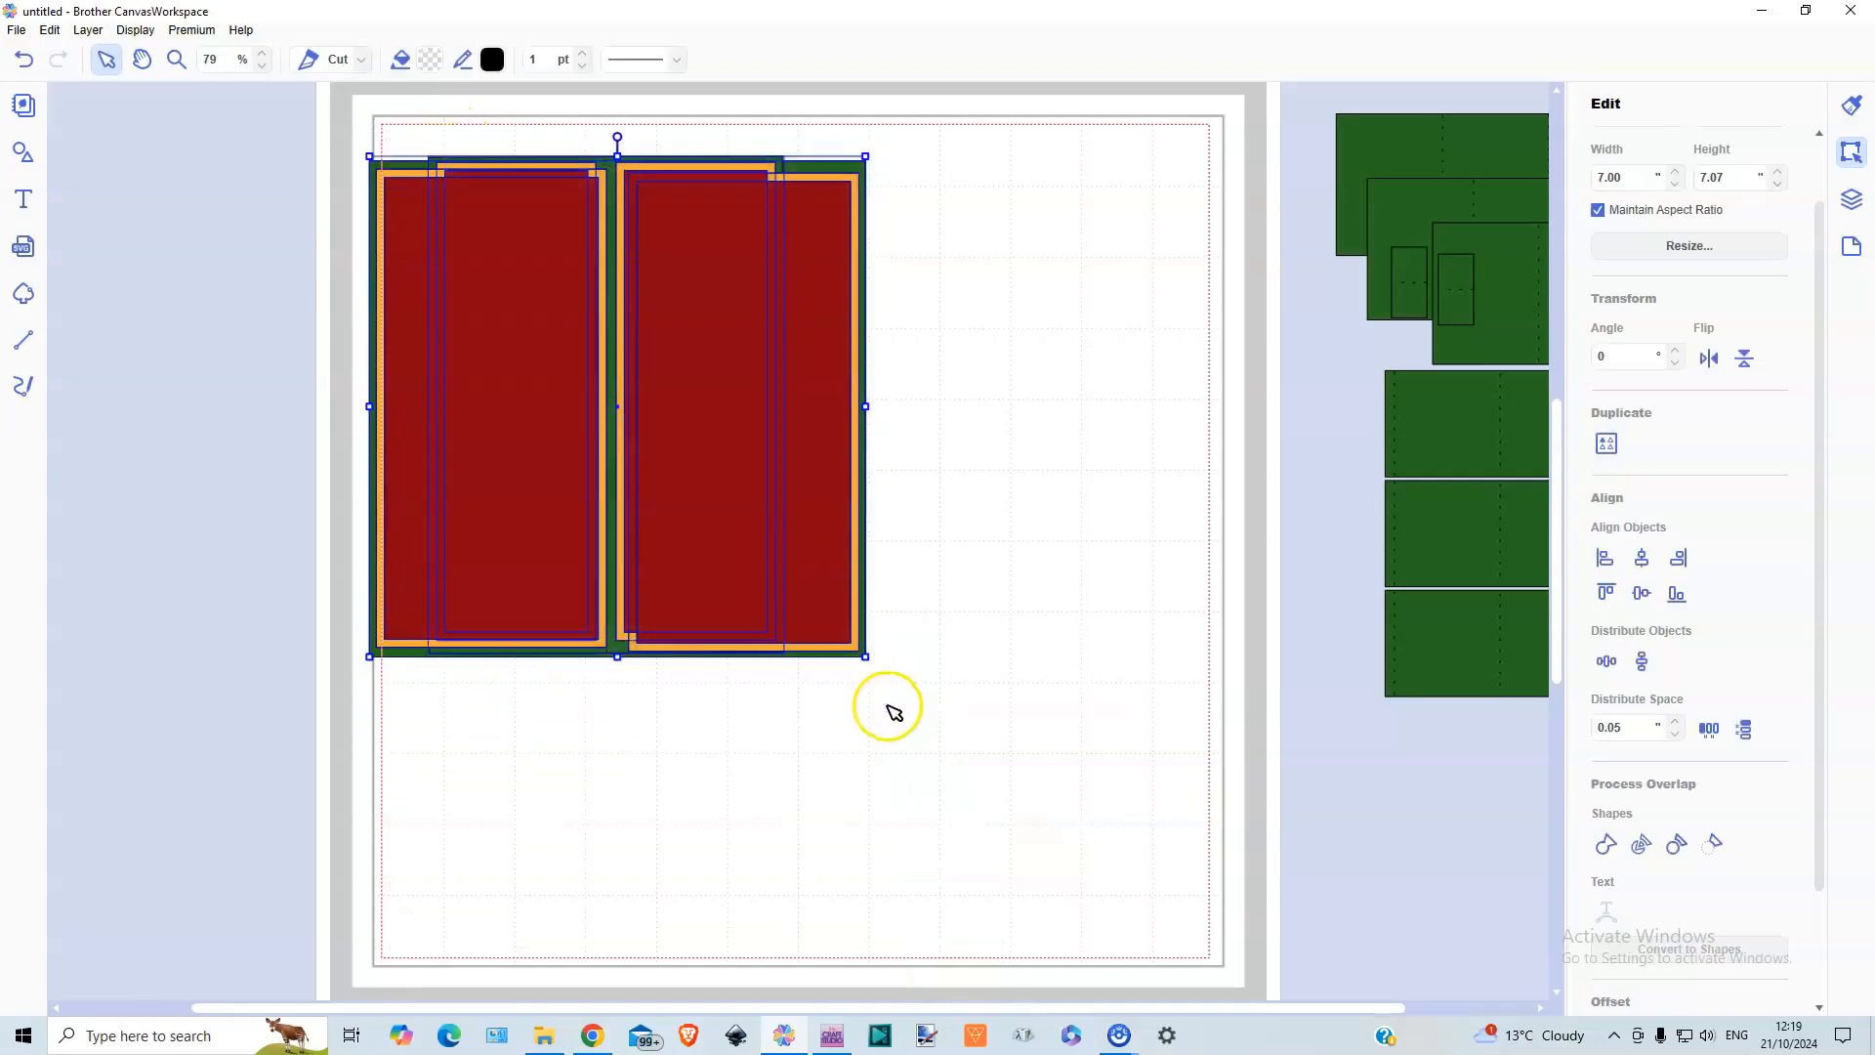
drag(677, 433, 1441, 1021)
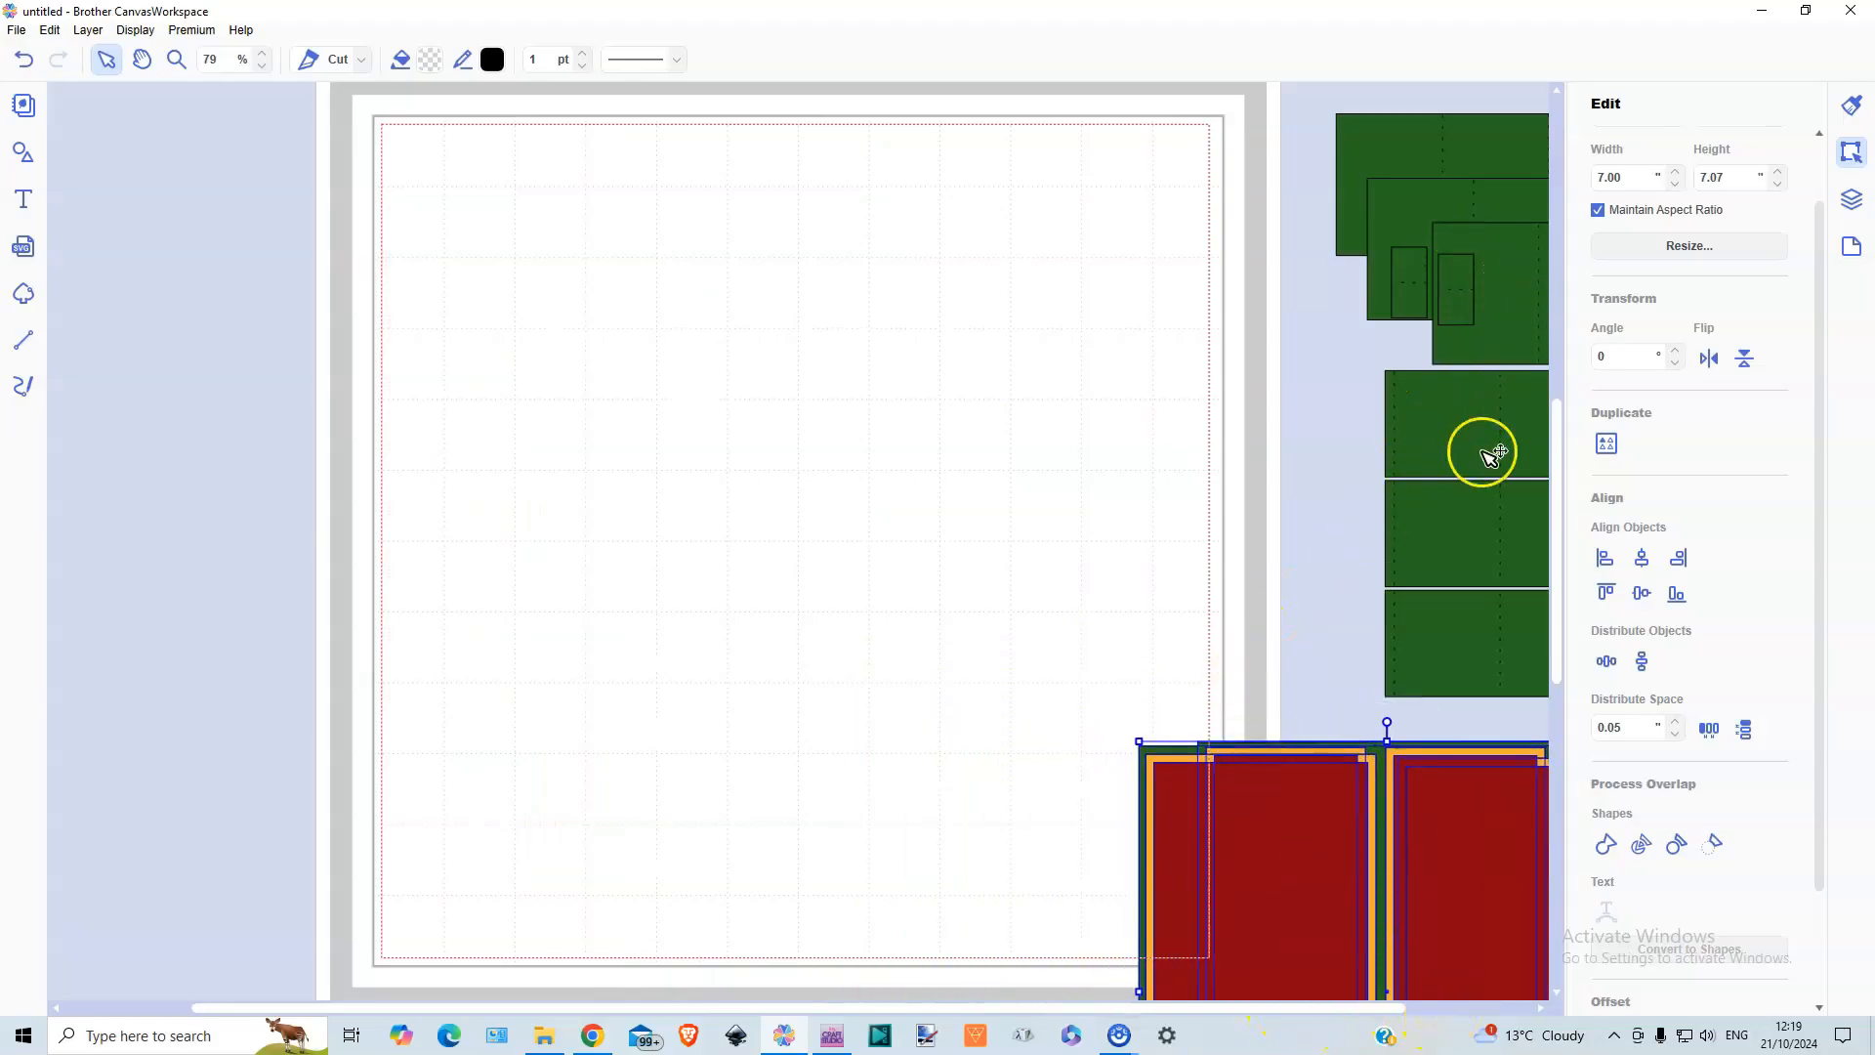
Bring all the parked green strips and small pieces back onto the cutting mat as one selection
drag(1323, 112, 1500, 646)
drag(1467, 489, 595, 506)
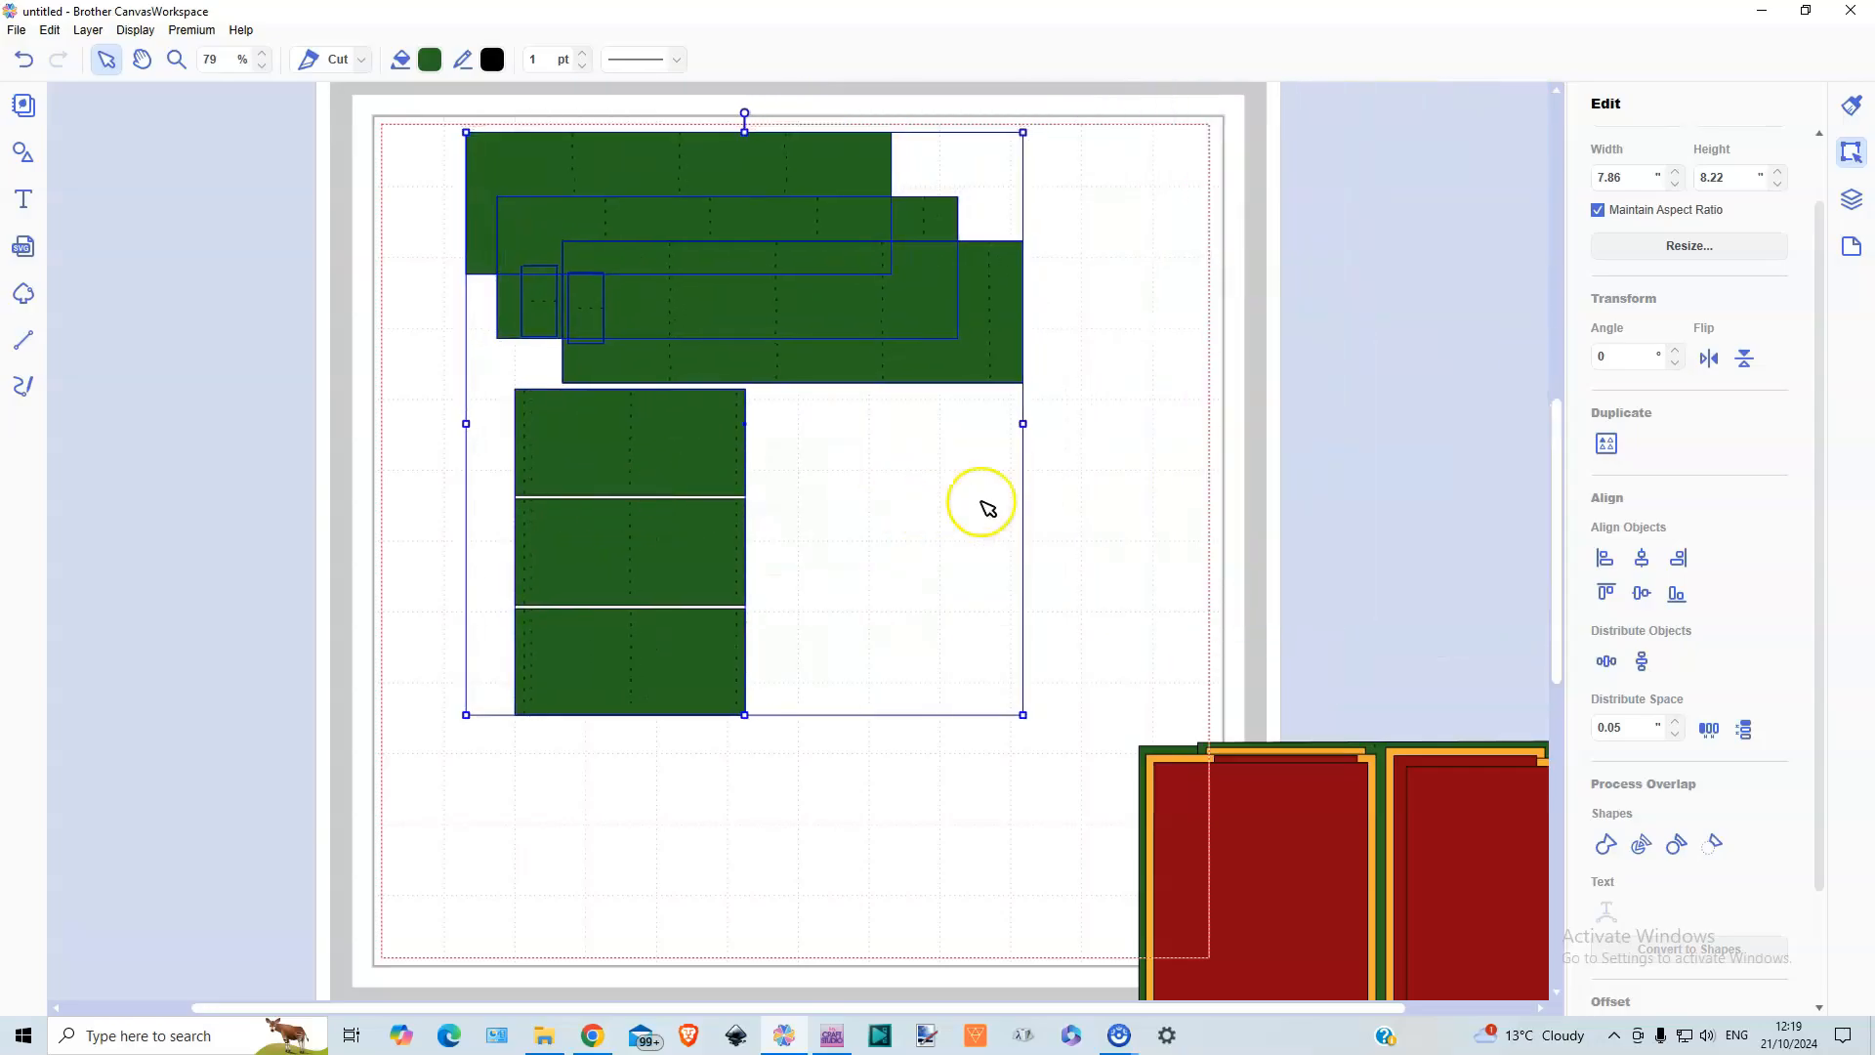
click(1075, 485)
Pull the two small 0.50 × 1.00 in pieces off the long strips and park them beside the cutting mat
drag(596, 312, 955, 601)
drag(547, 315, 1006, 624)
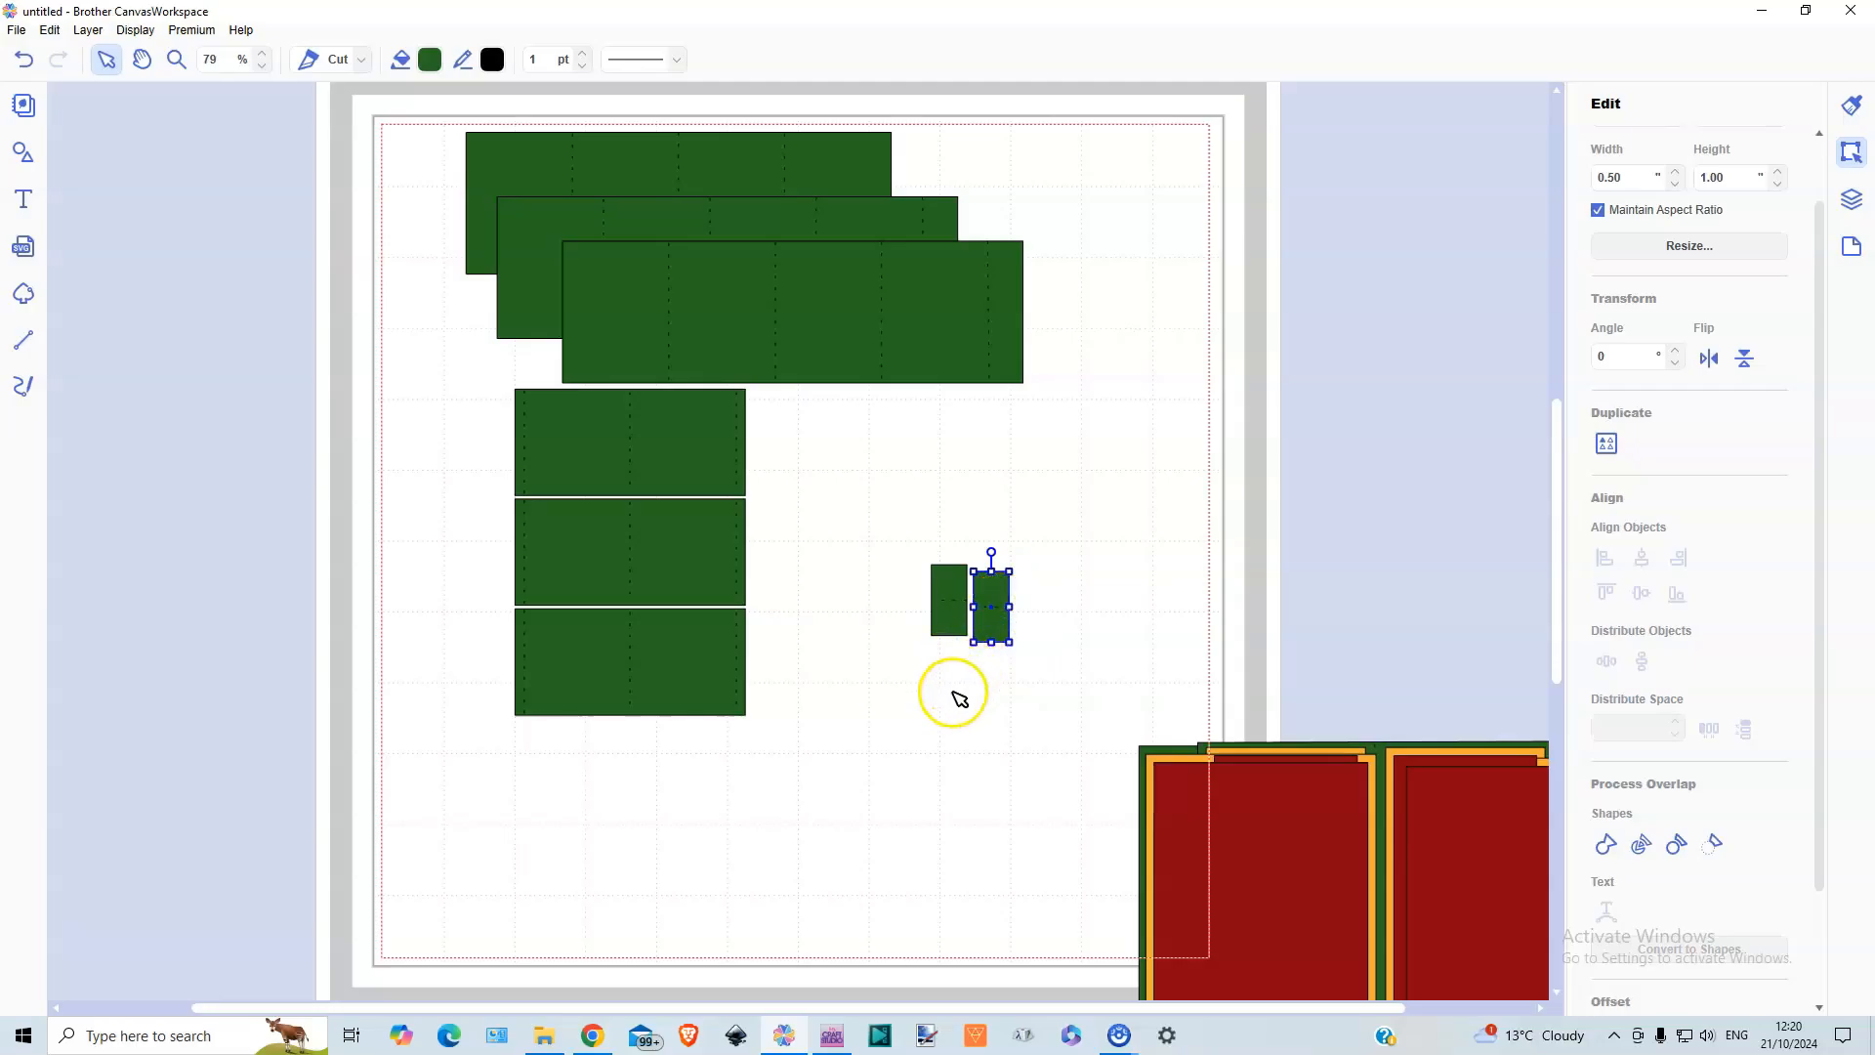
drag(927, 549, 1242, 664)
drag(1415, 649, 1428, 650)
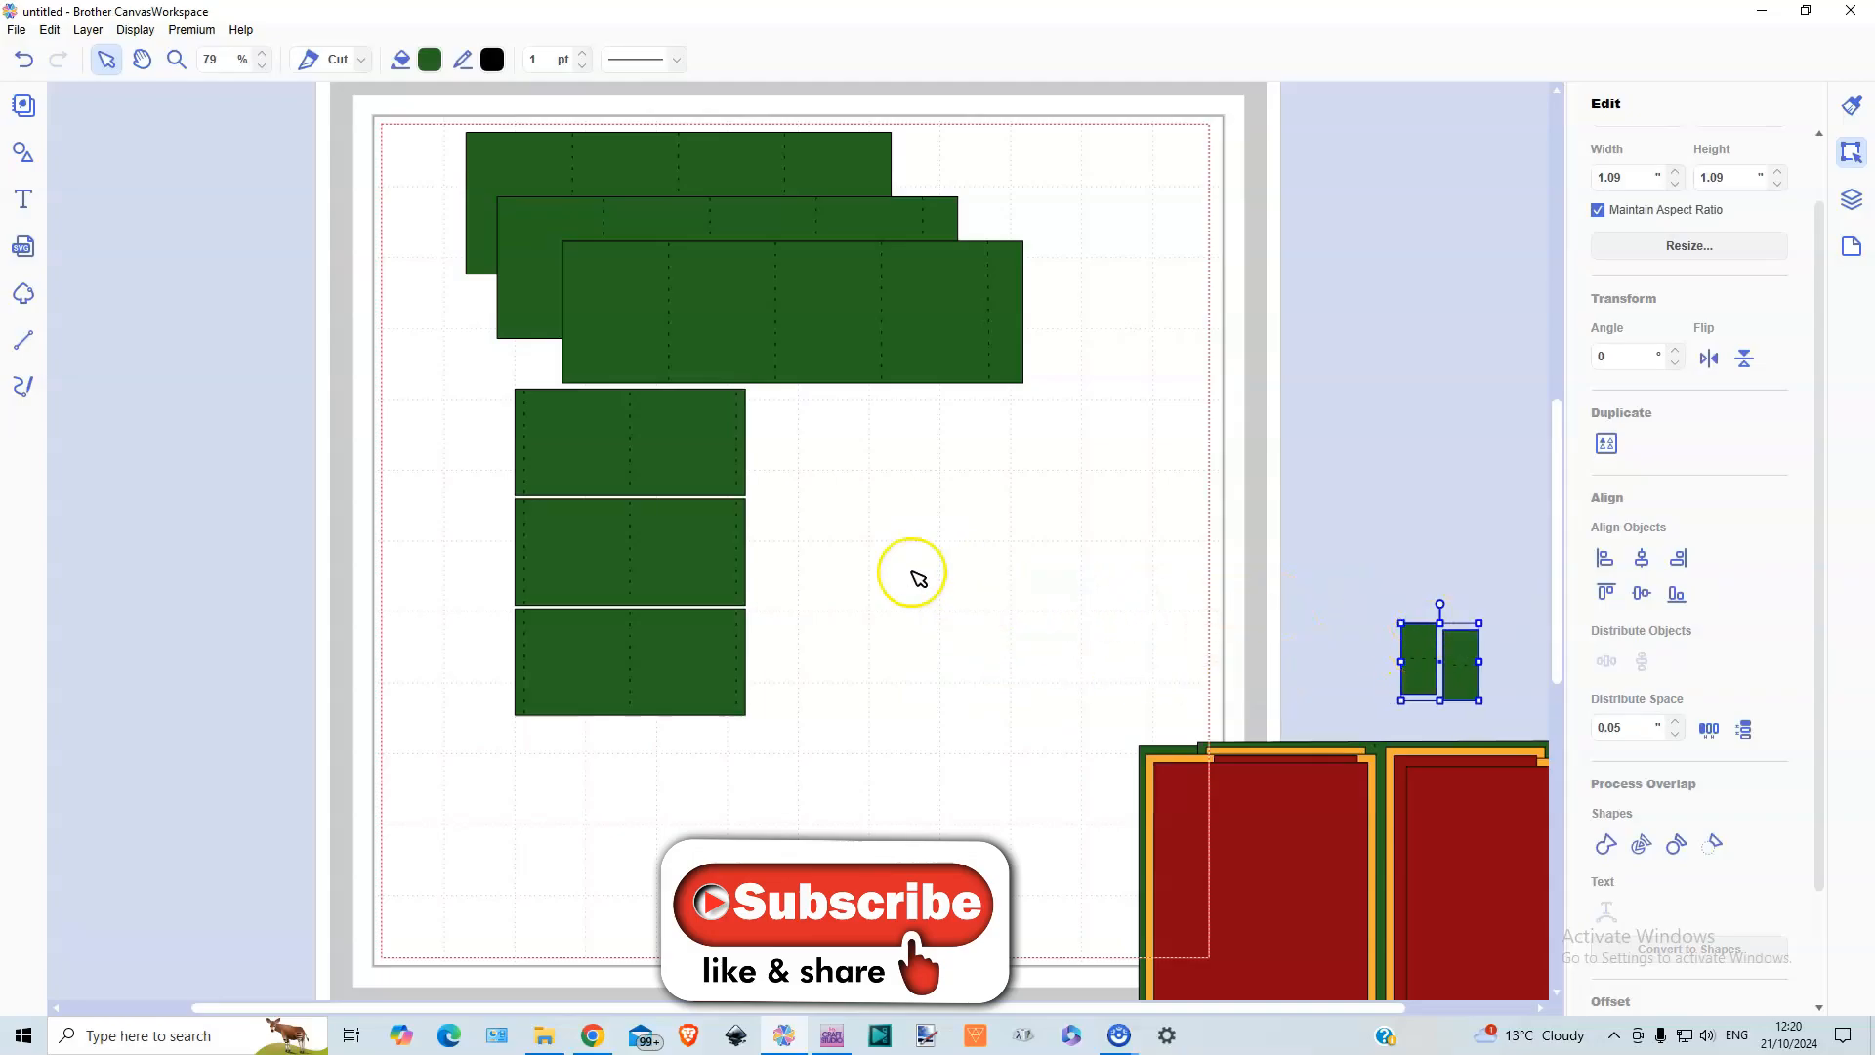
Move the three-strip stack to the cutting mat's lower right and shift the three long strips down and left
drag(639, 446, 961, 707)
drag(600, 120, 613, 527)
click(607, 460)
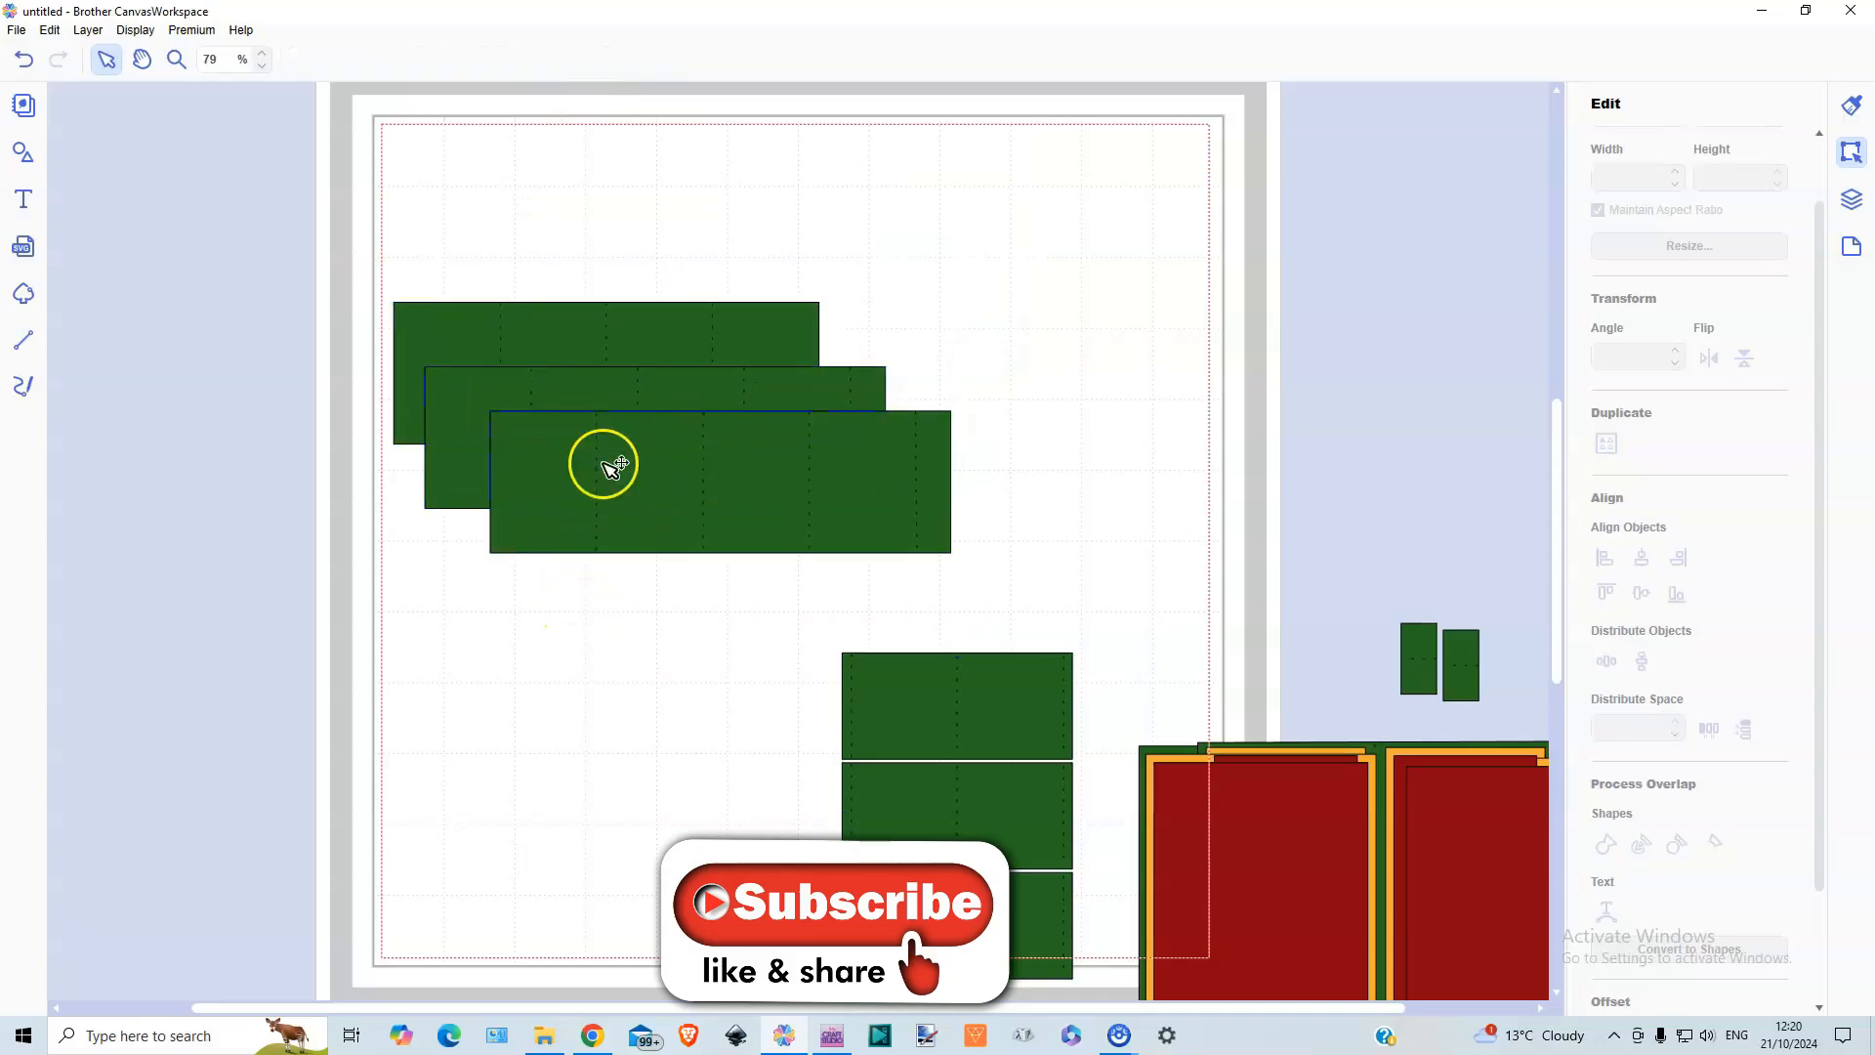
Separate the 6.00 × 2.00 in strip and place it in the cutting mat's corner at X 0.00, Y 0.00
drag(661, 326, 657, 169)
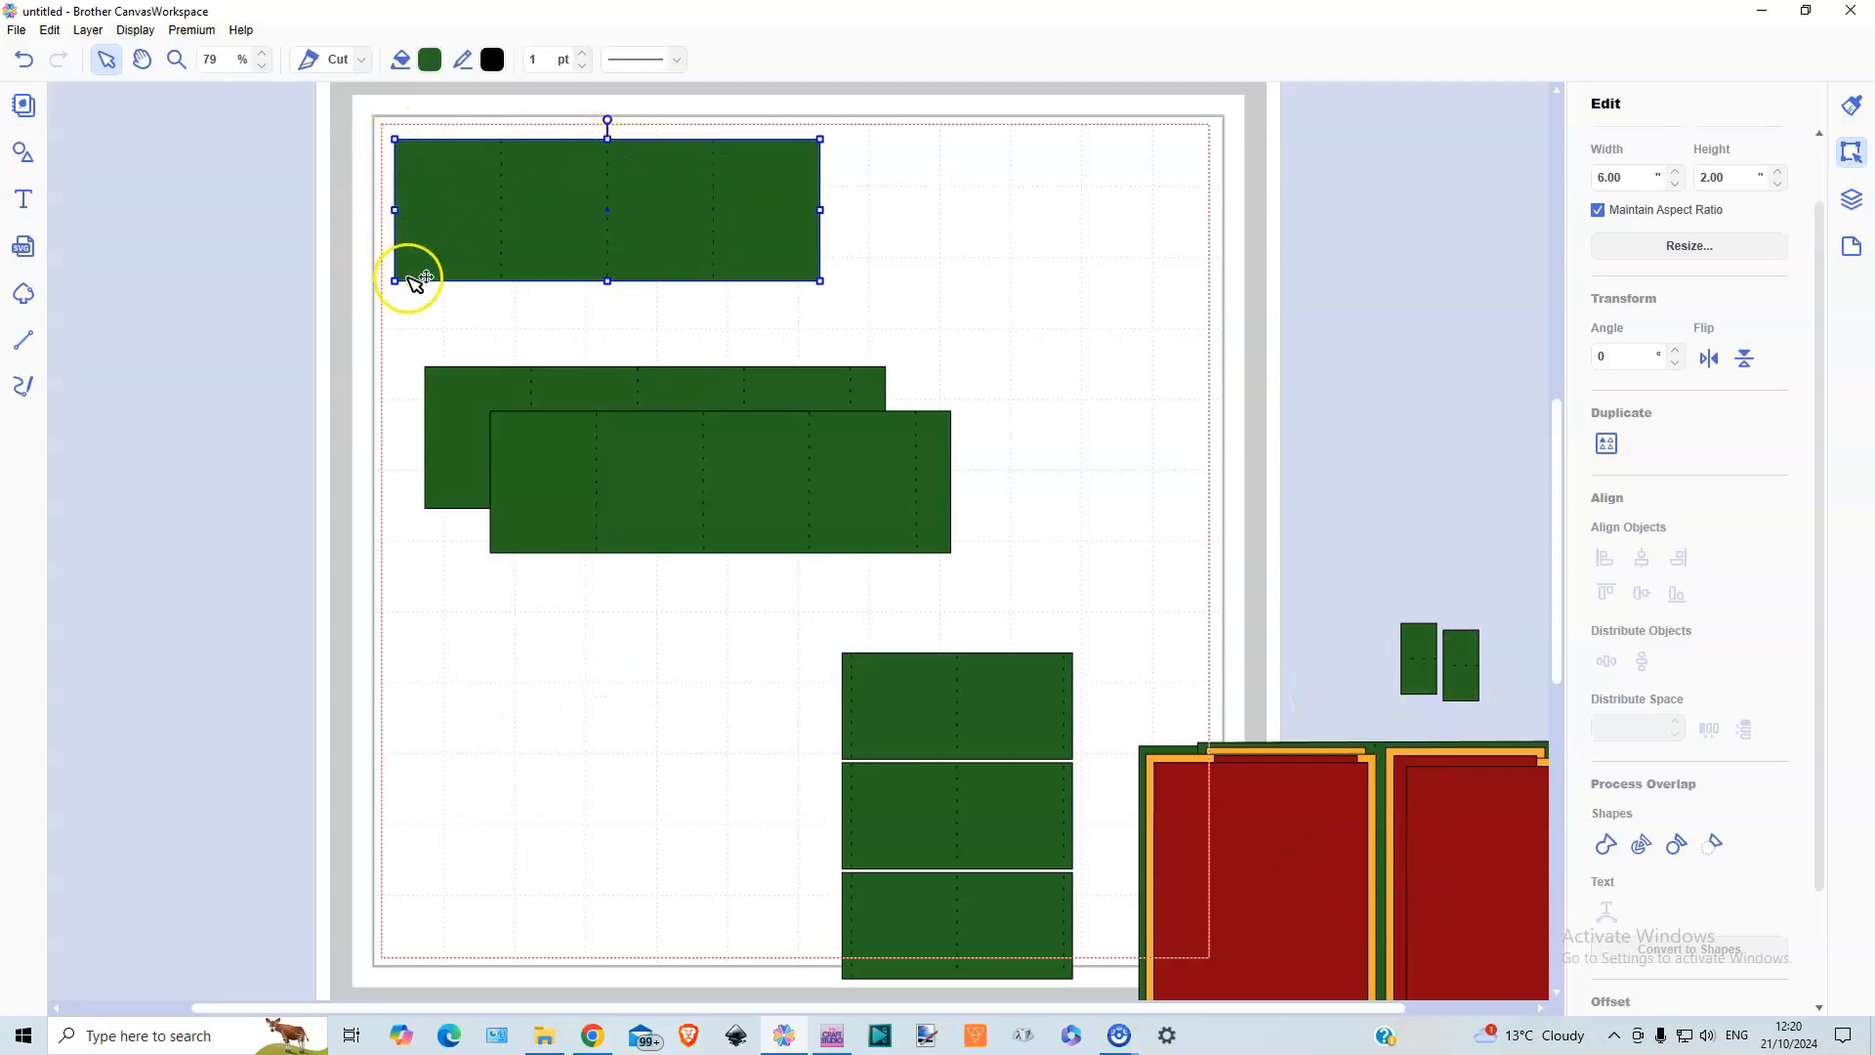
drag(624, 213, 607, 193)
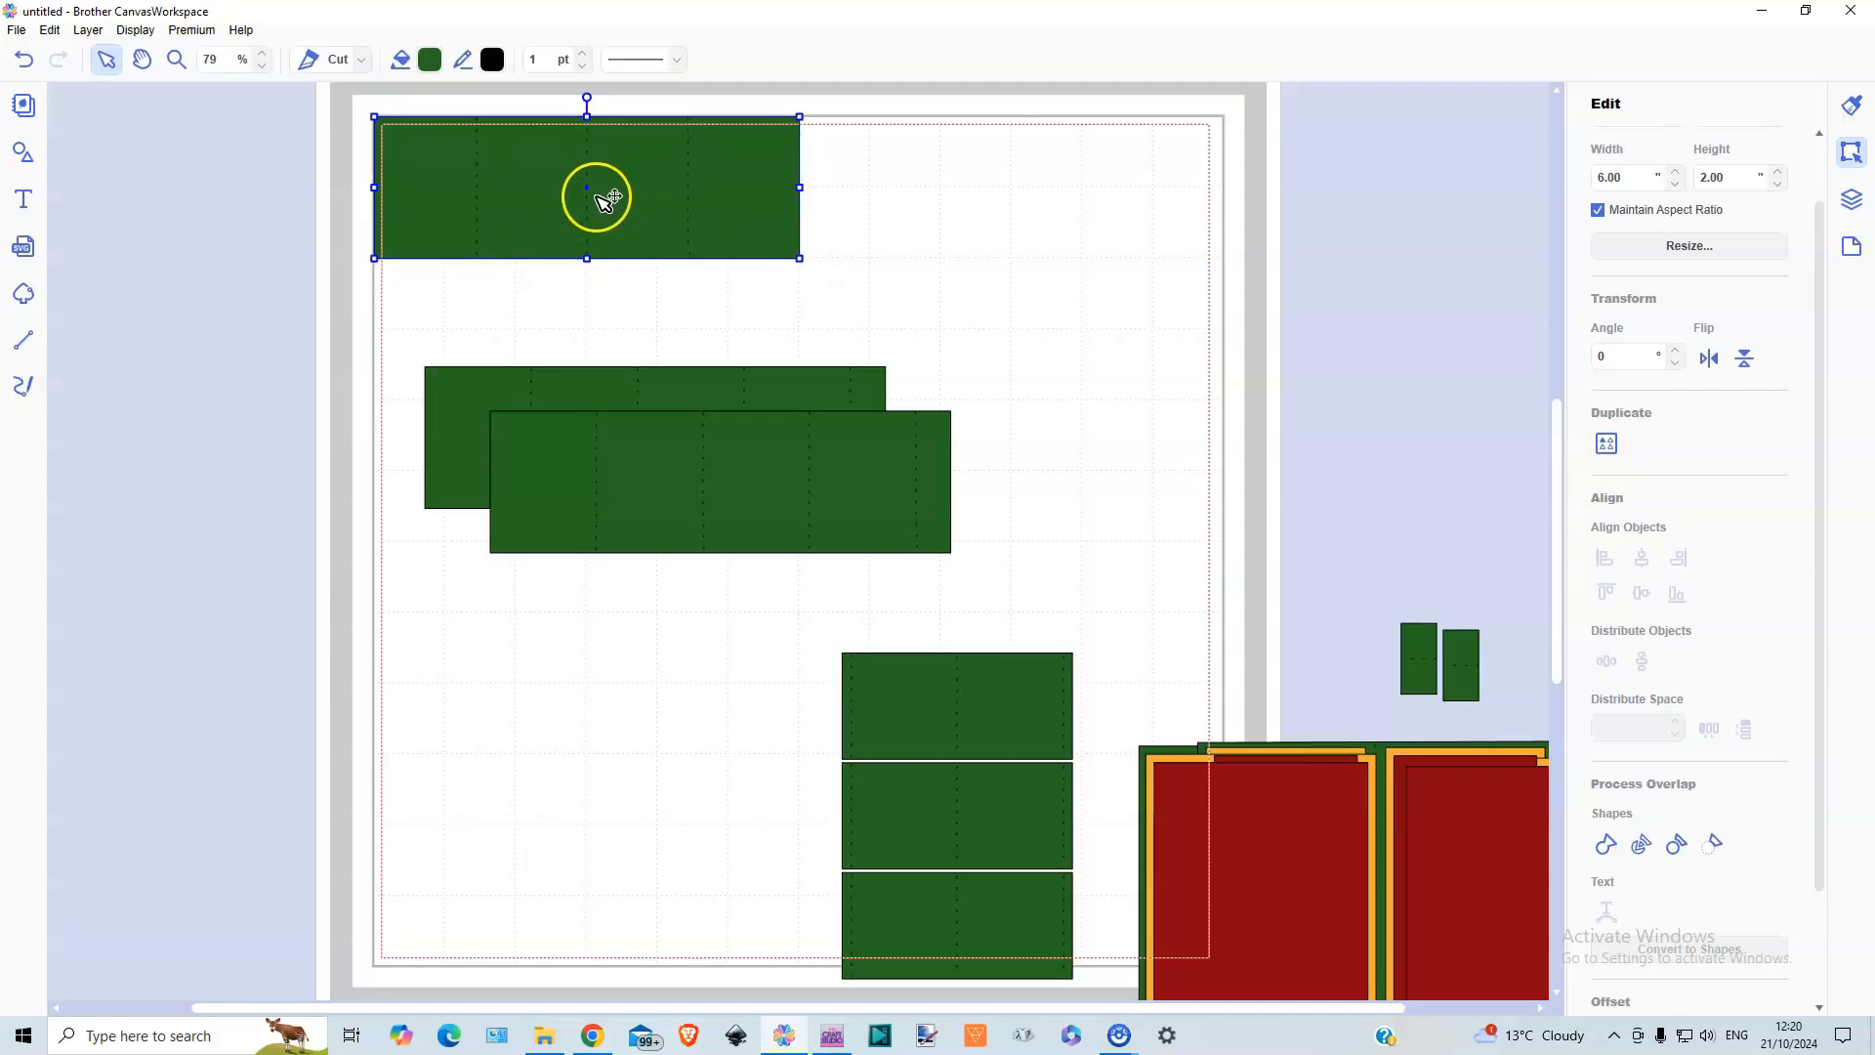
scroll(1728, 314, up, 2)
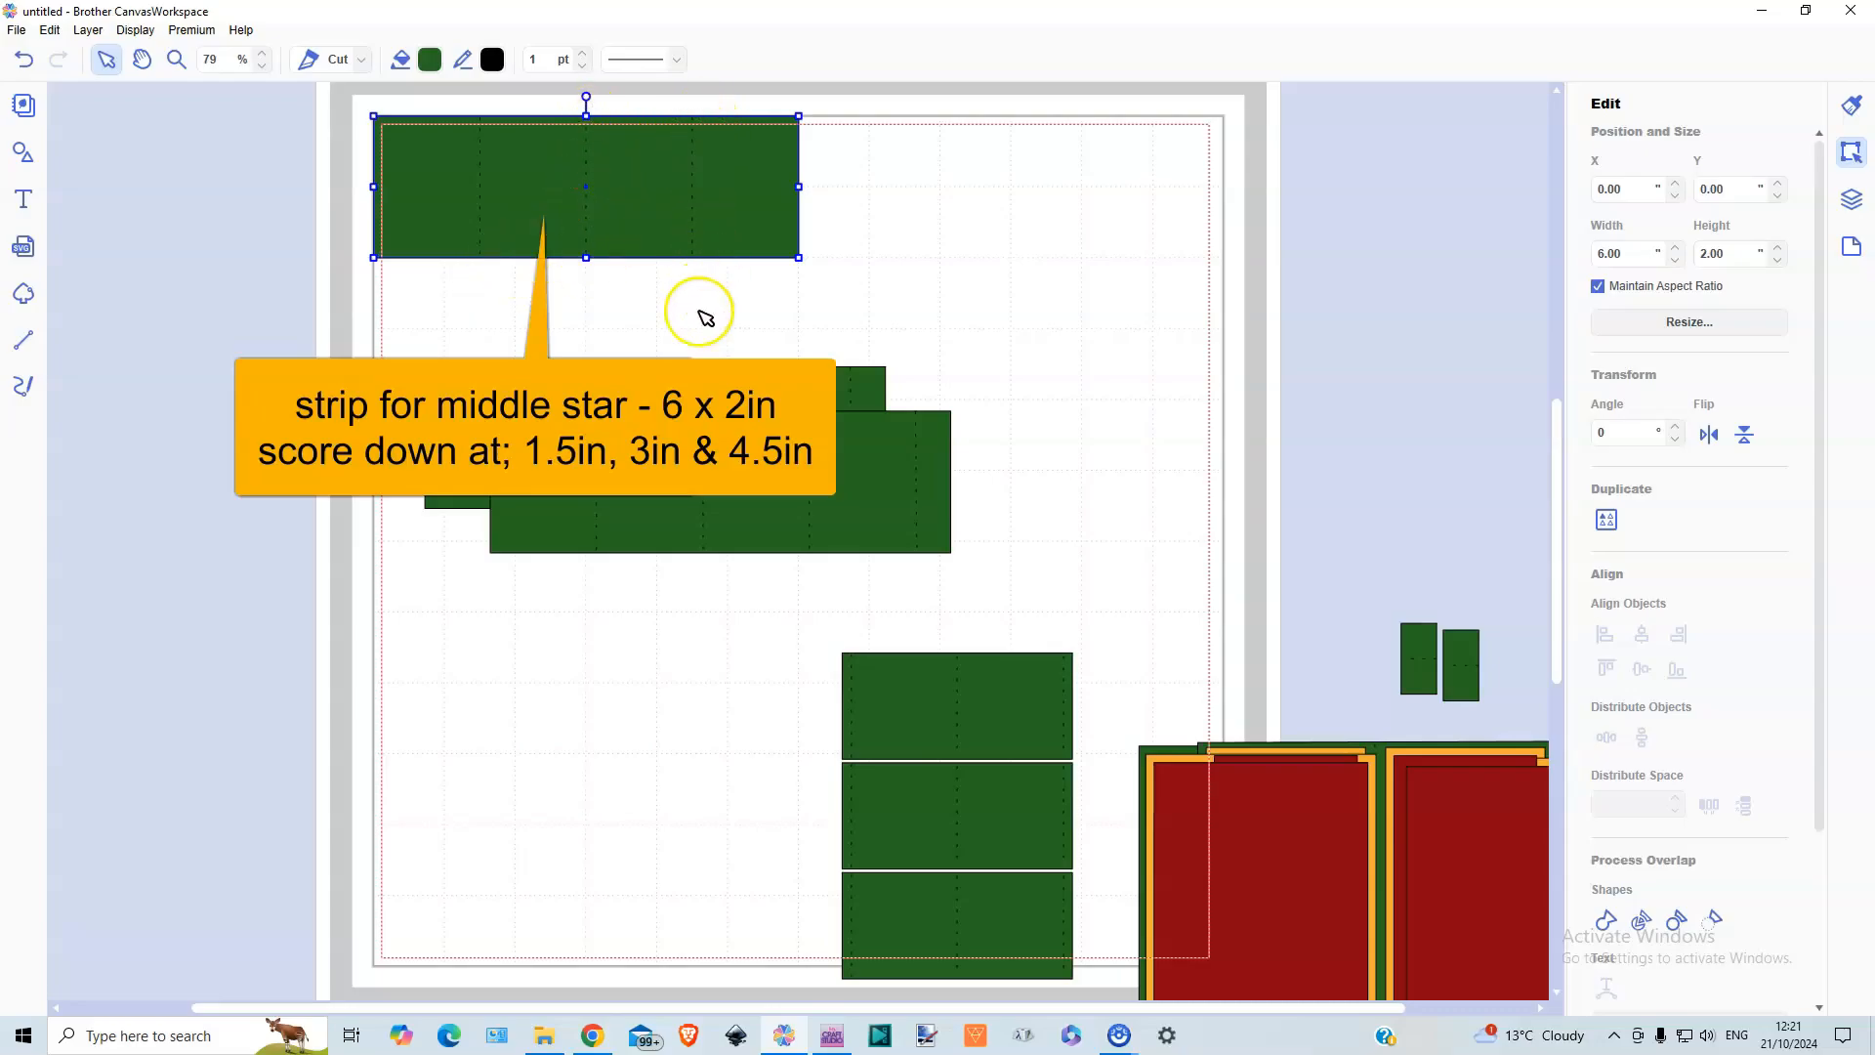
Move the 6.00 in strip to the mat's right edge and place one 6.50 in strip at X 0.00, Y 0.00
drag(719, 377, 706, 311)
drag(641, 197, 1333, 393)
drag(762, 368, 719, 188)
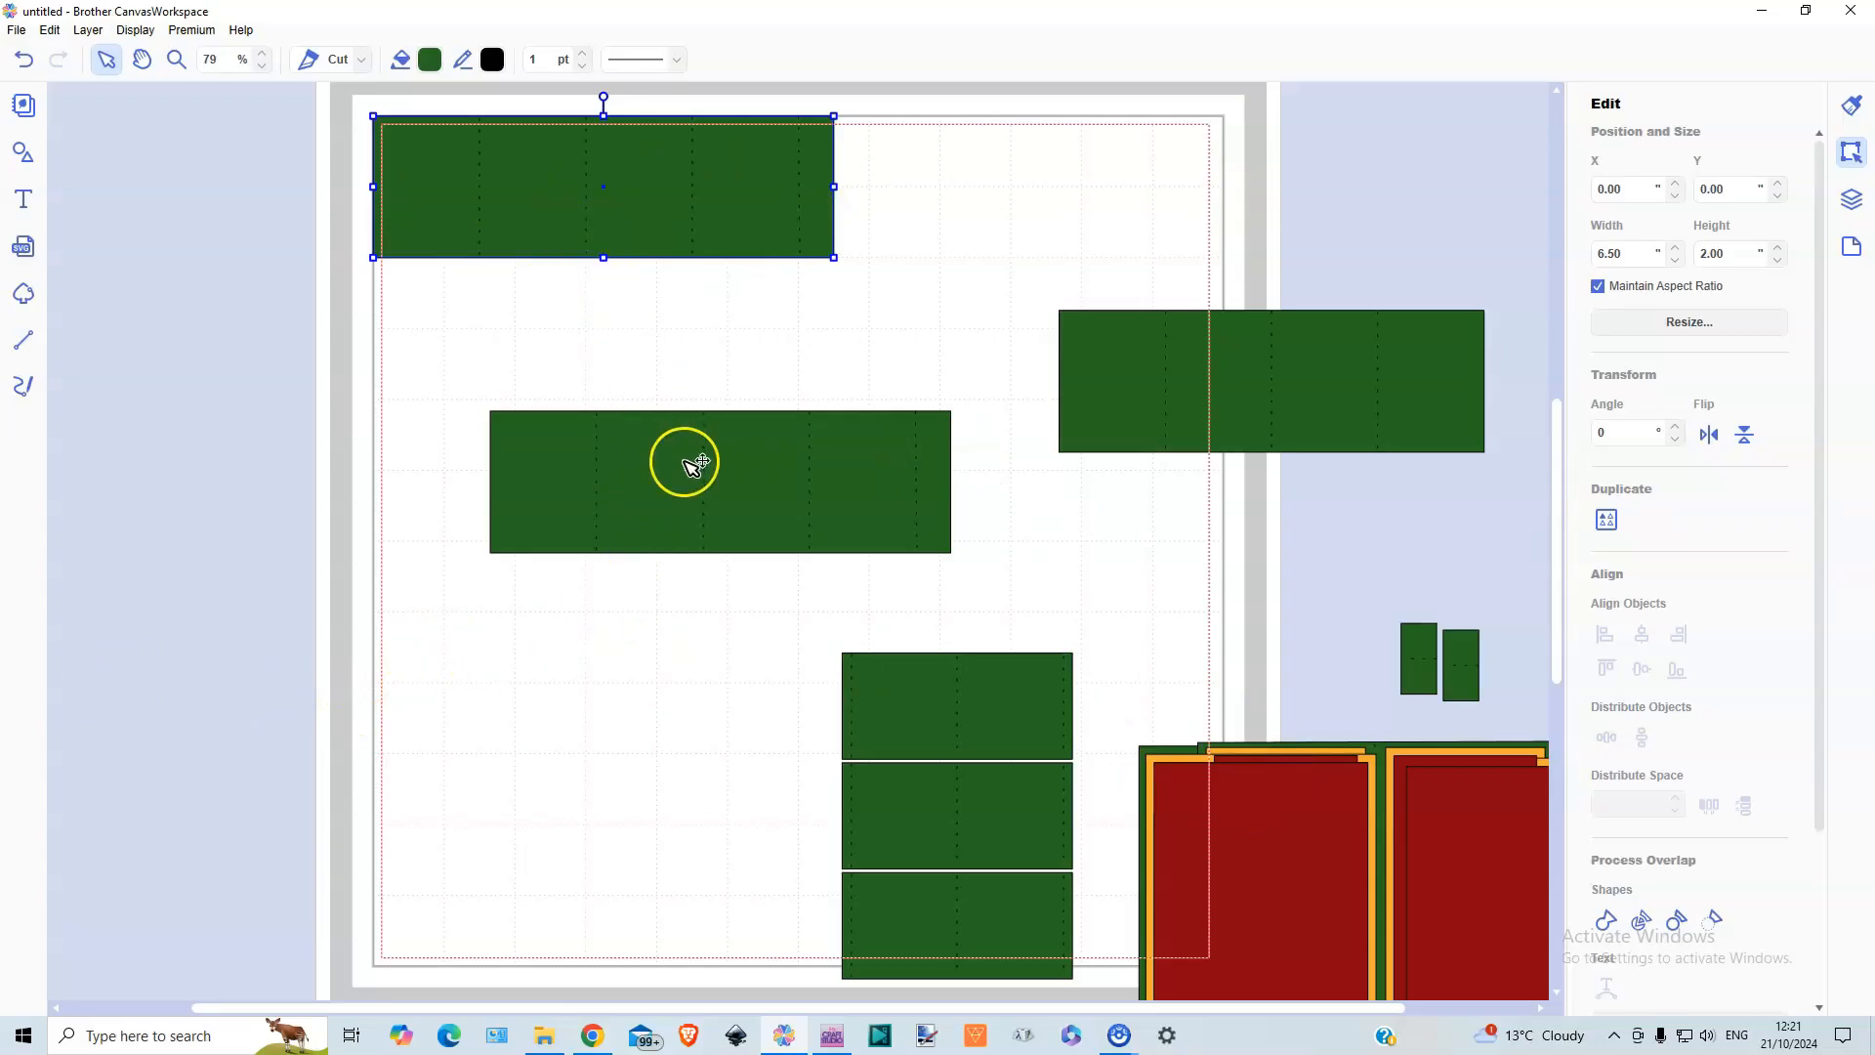
Shift the other 6.50 in strip up and right, and lay the three-strip stack over the corner strip
drag(717, 460, 856, 238)
drag(957, 713, 600, 394)
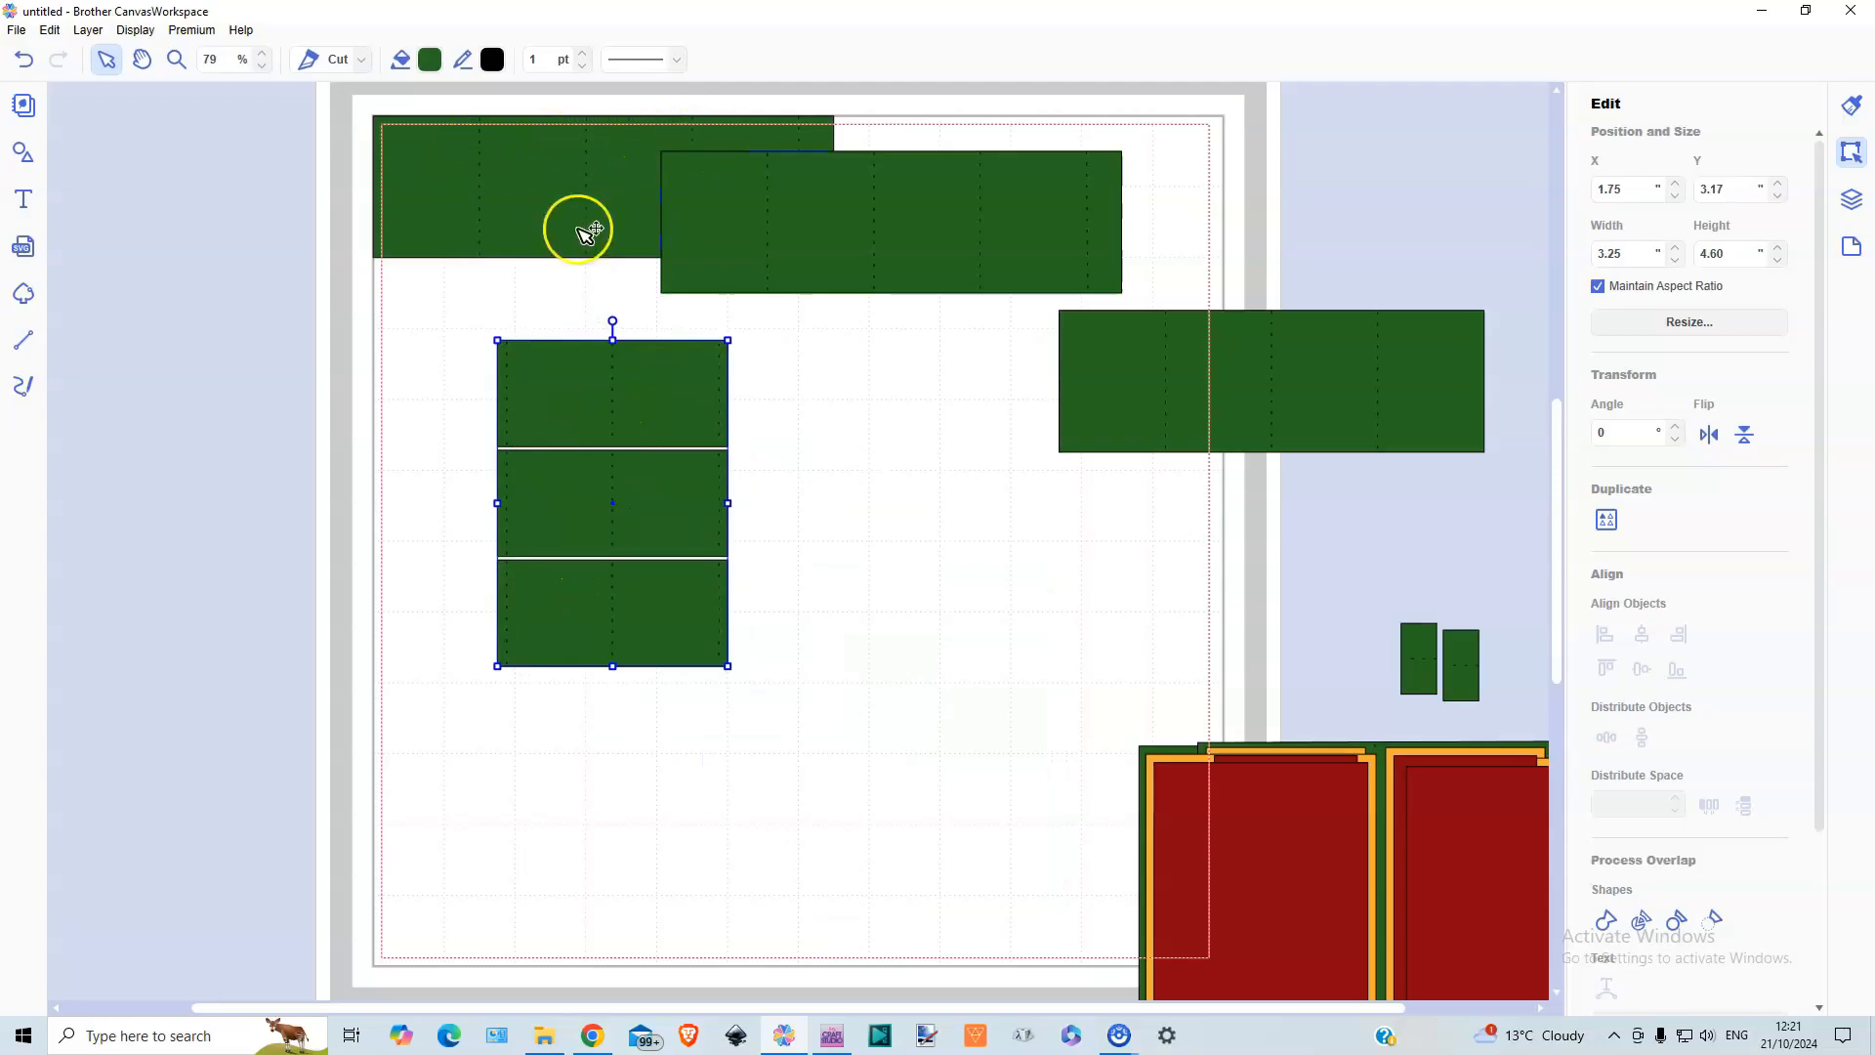
drag(606, 418, 528, 208)
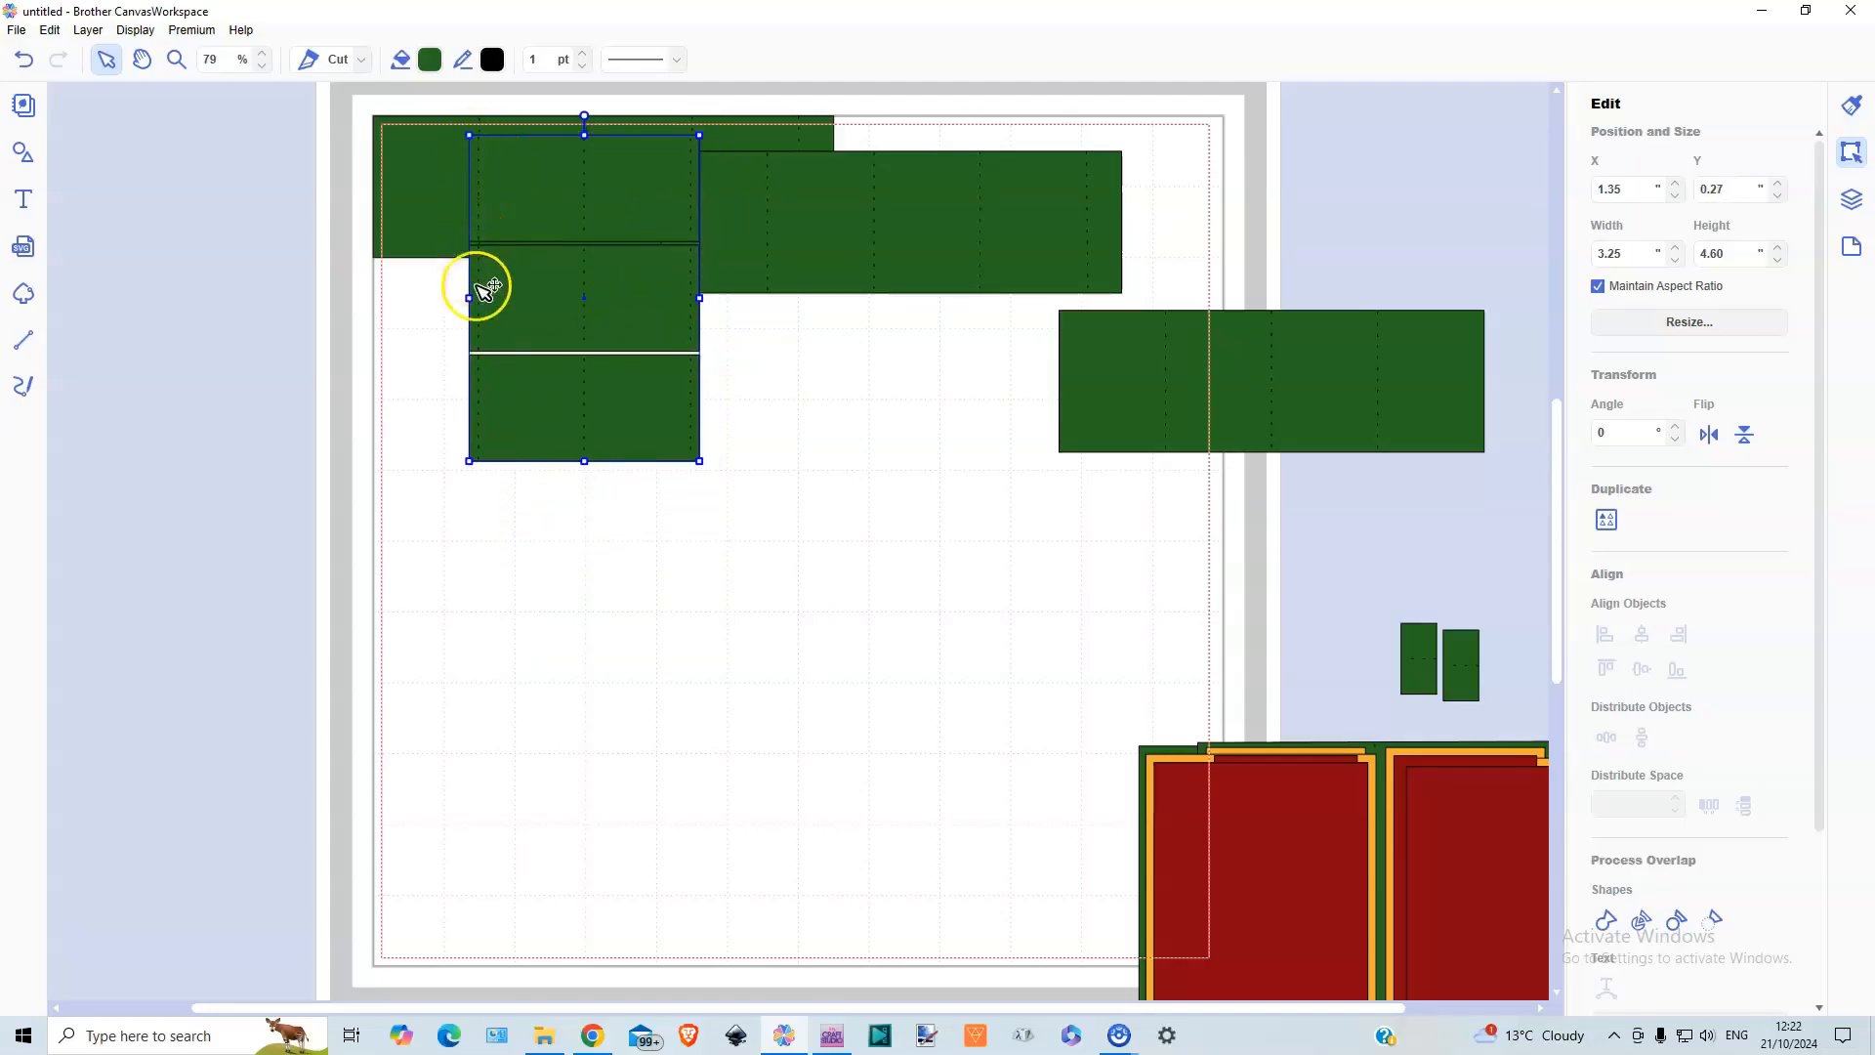
Move the three-strip stack down, ungroup it, and lay its lowest 3.25 × 1.50 in strip over the corner strip
drag(538, 416, 540, 434)
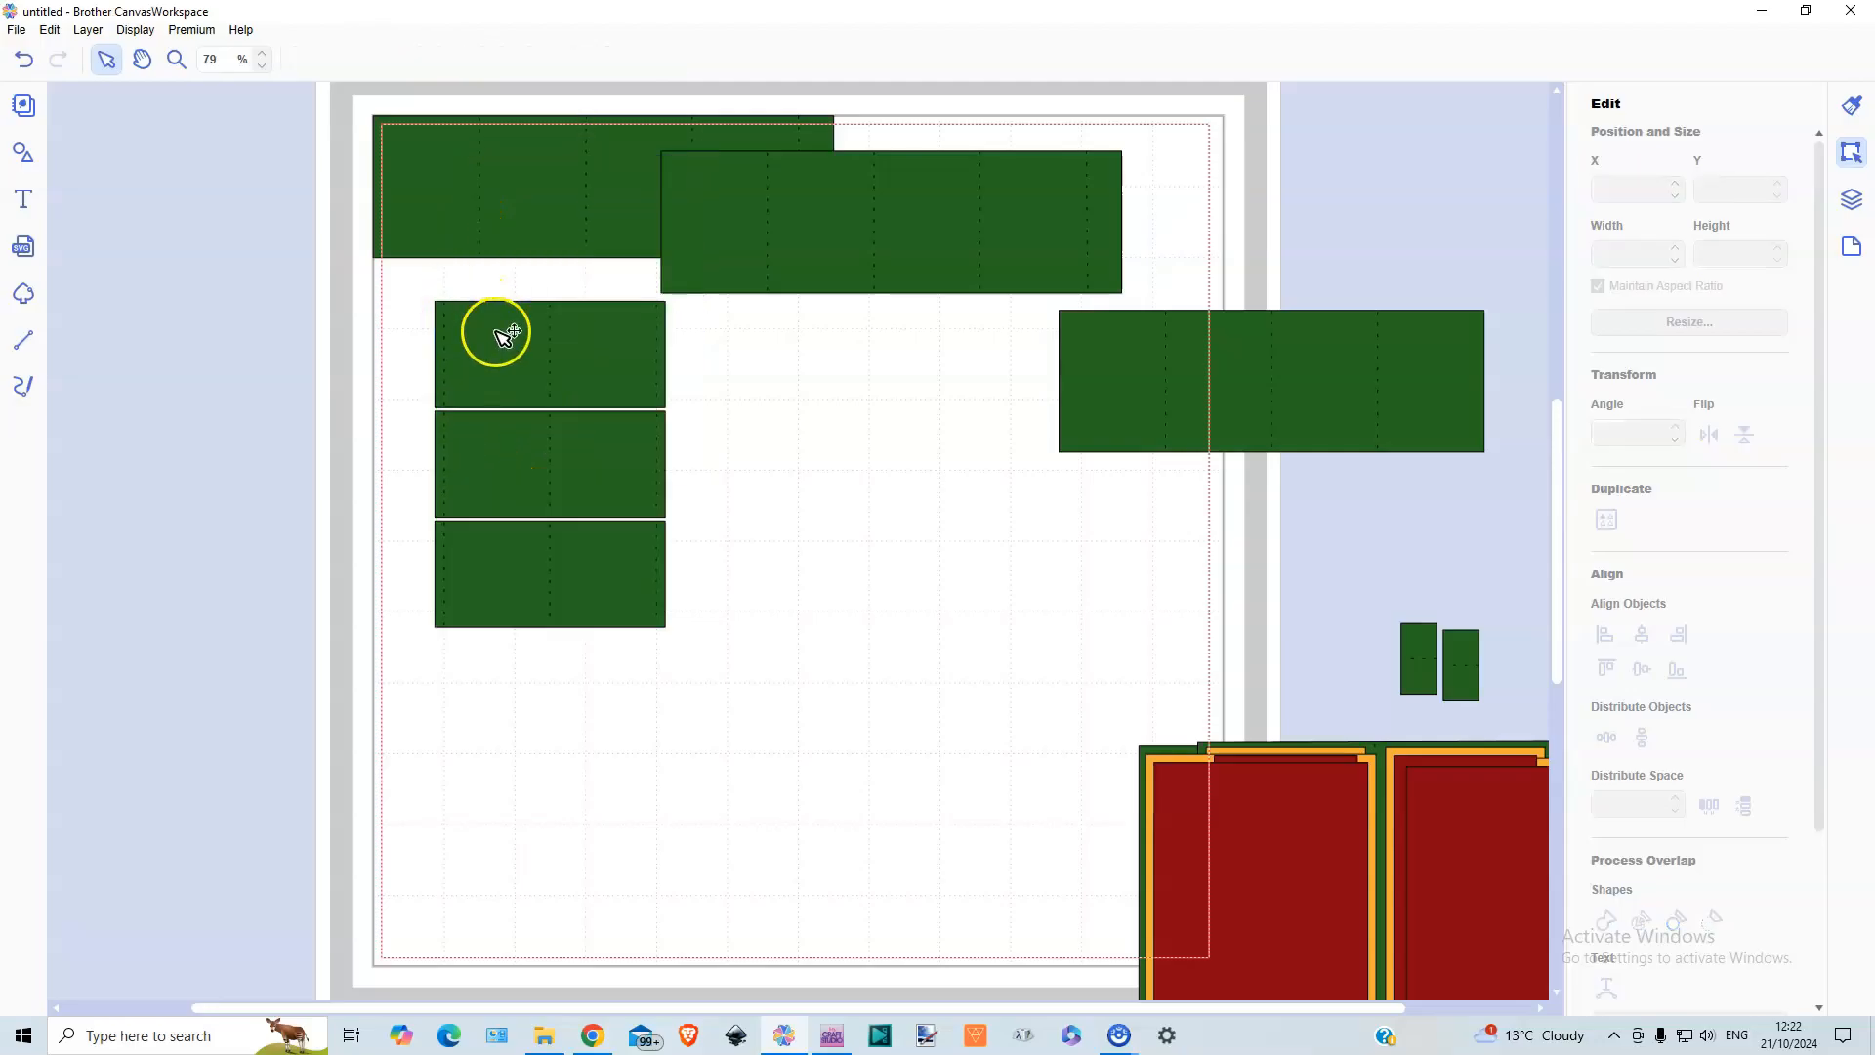
click(494, 331)
click(86, 30)
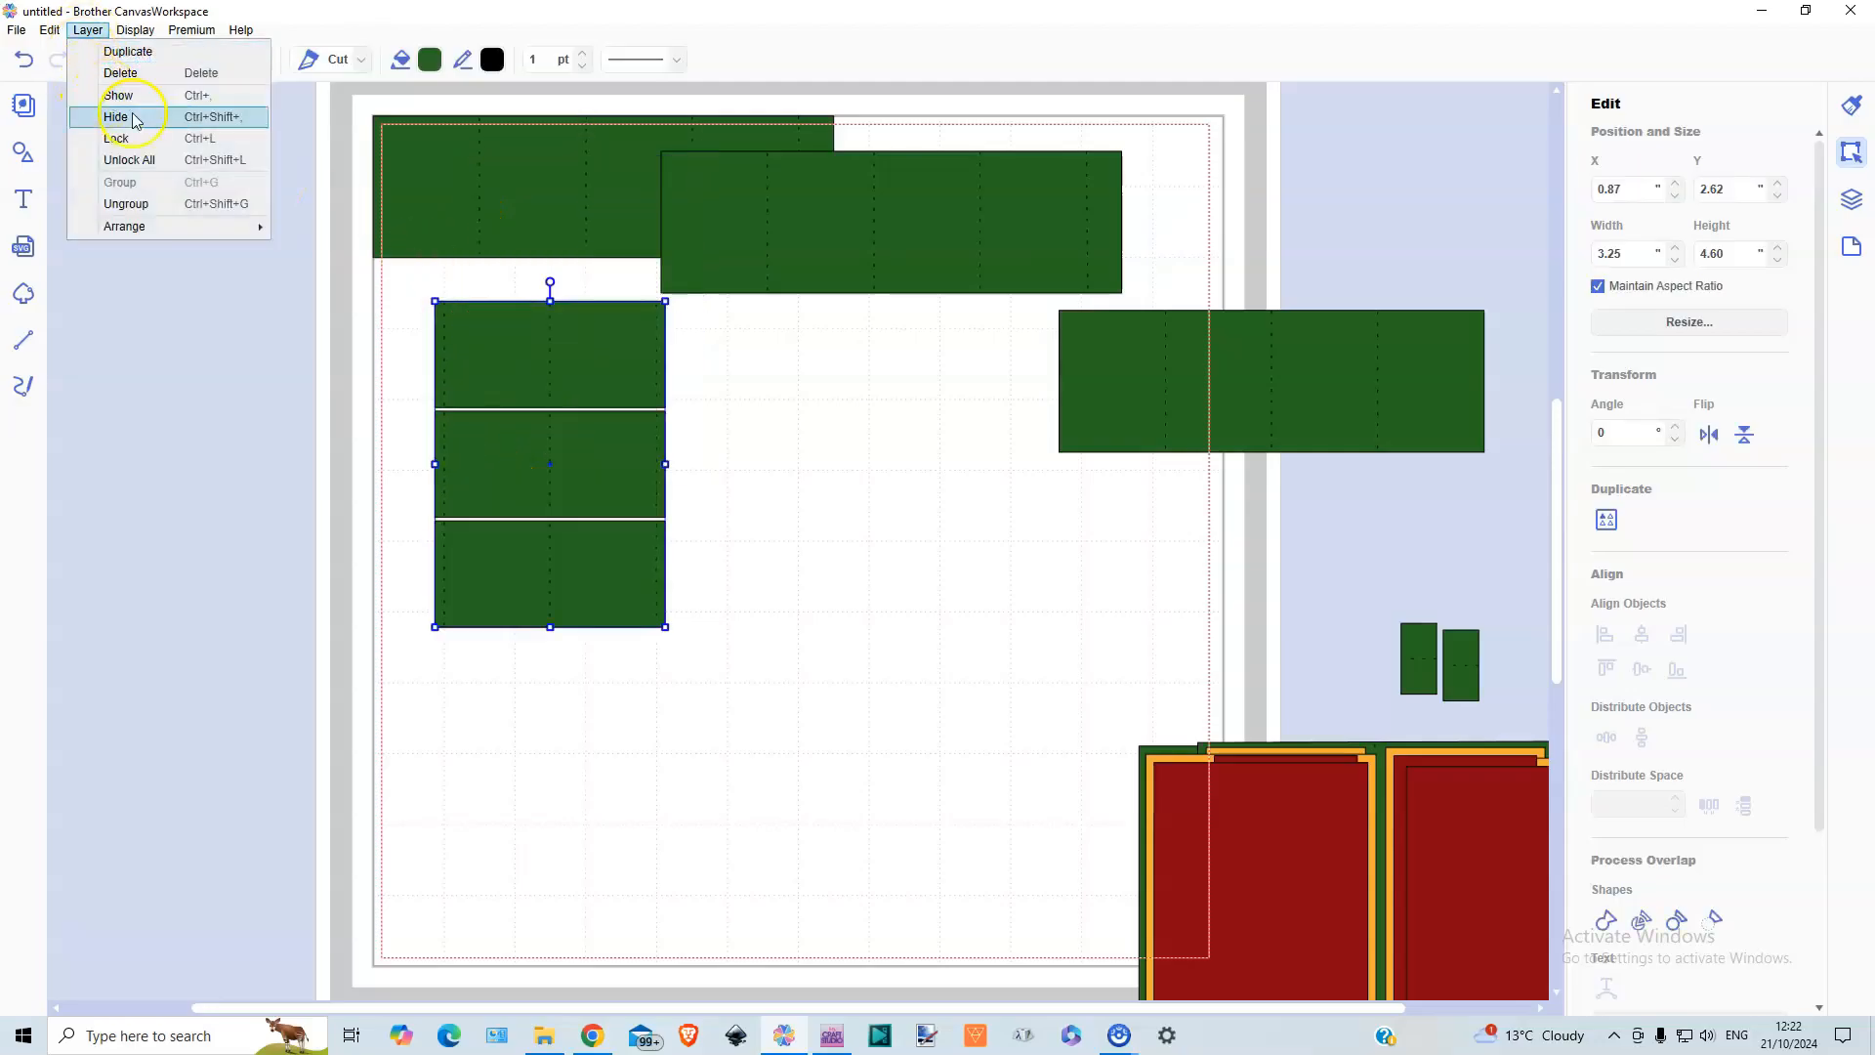
click(152, 203)
drag(451, 522, 449, 597)
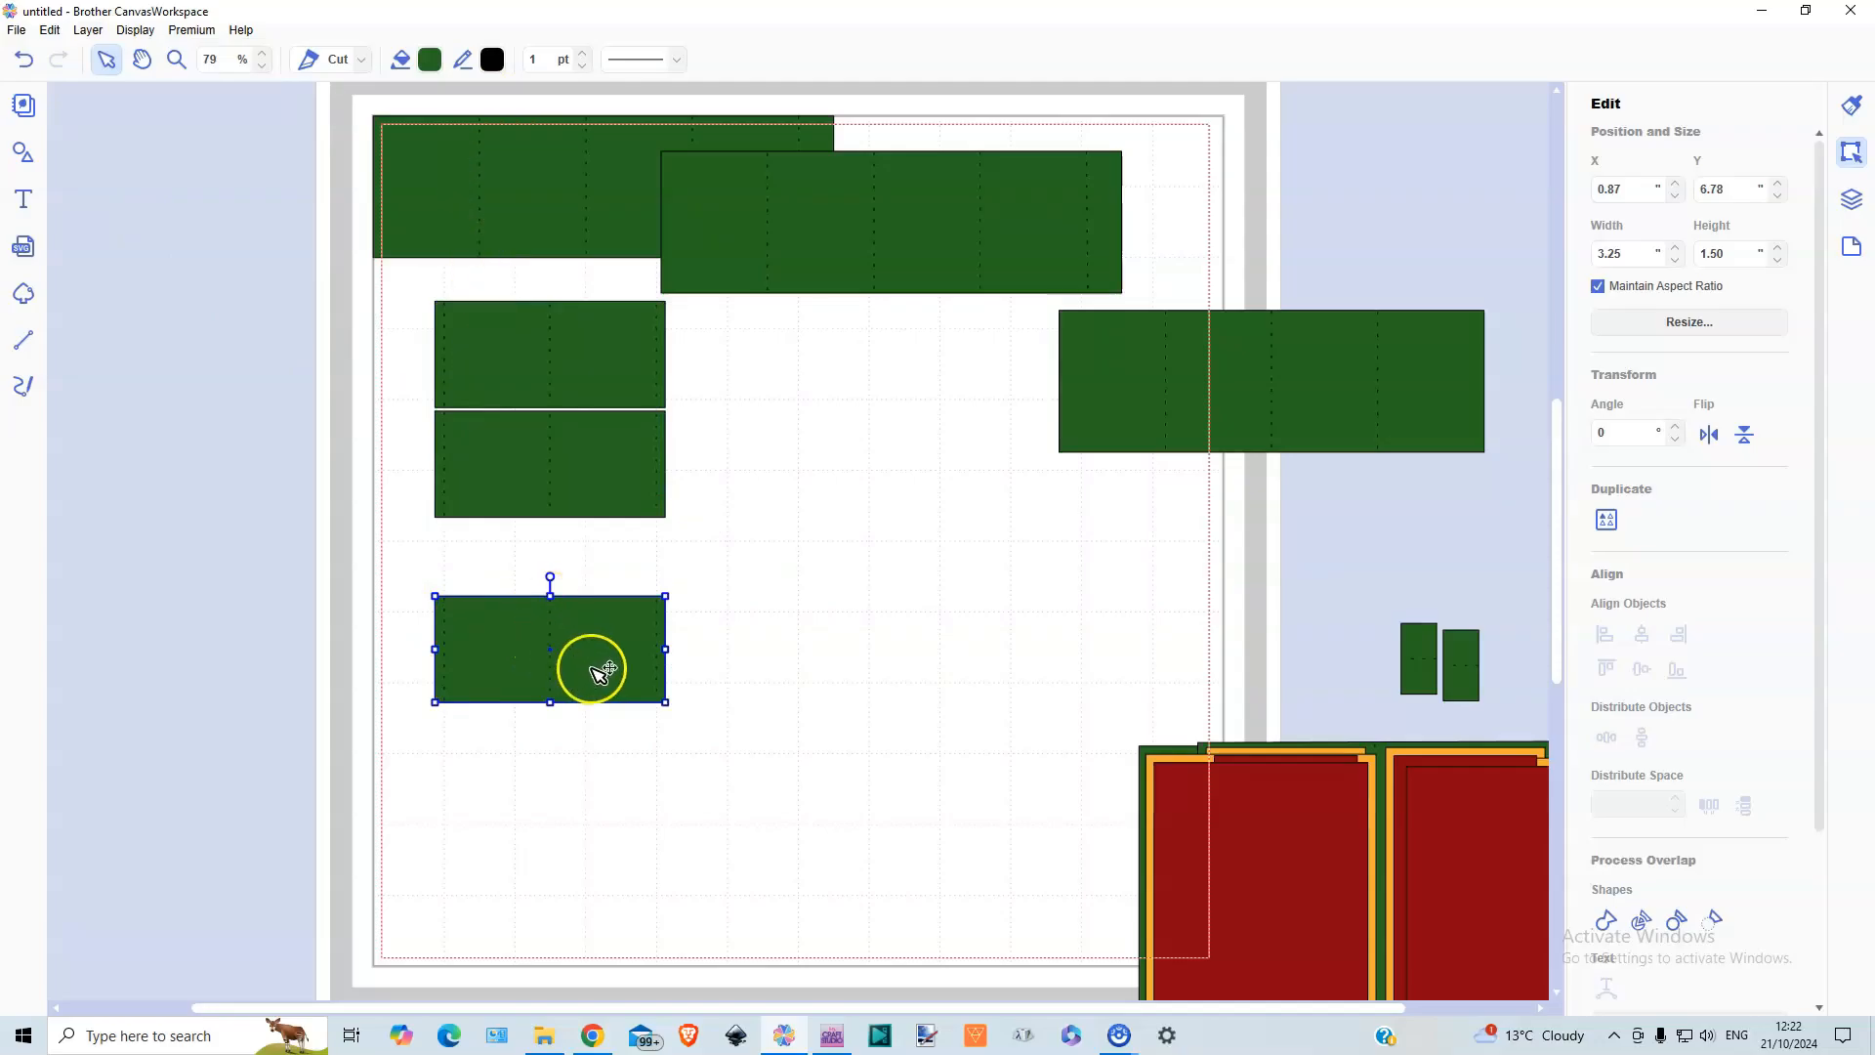
drag(608, 670, 689, 152)
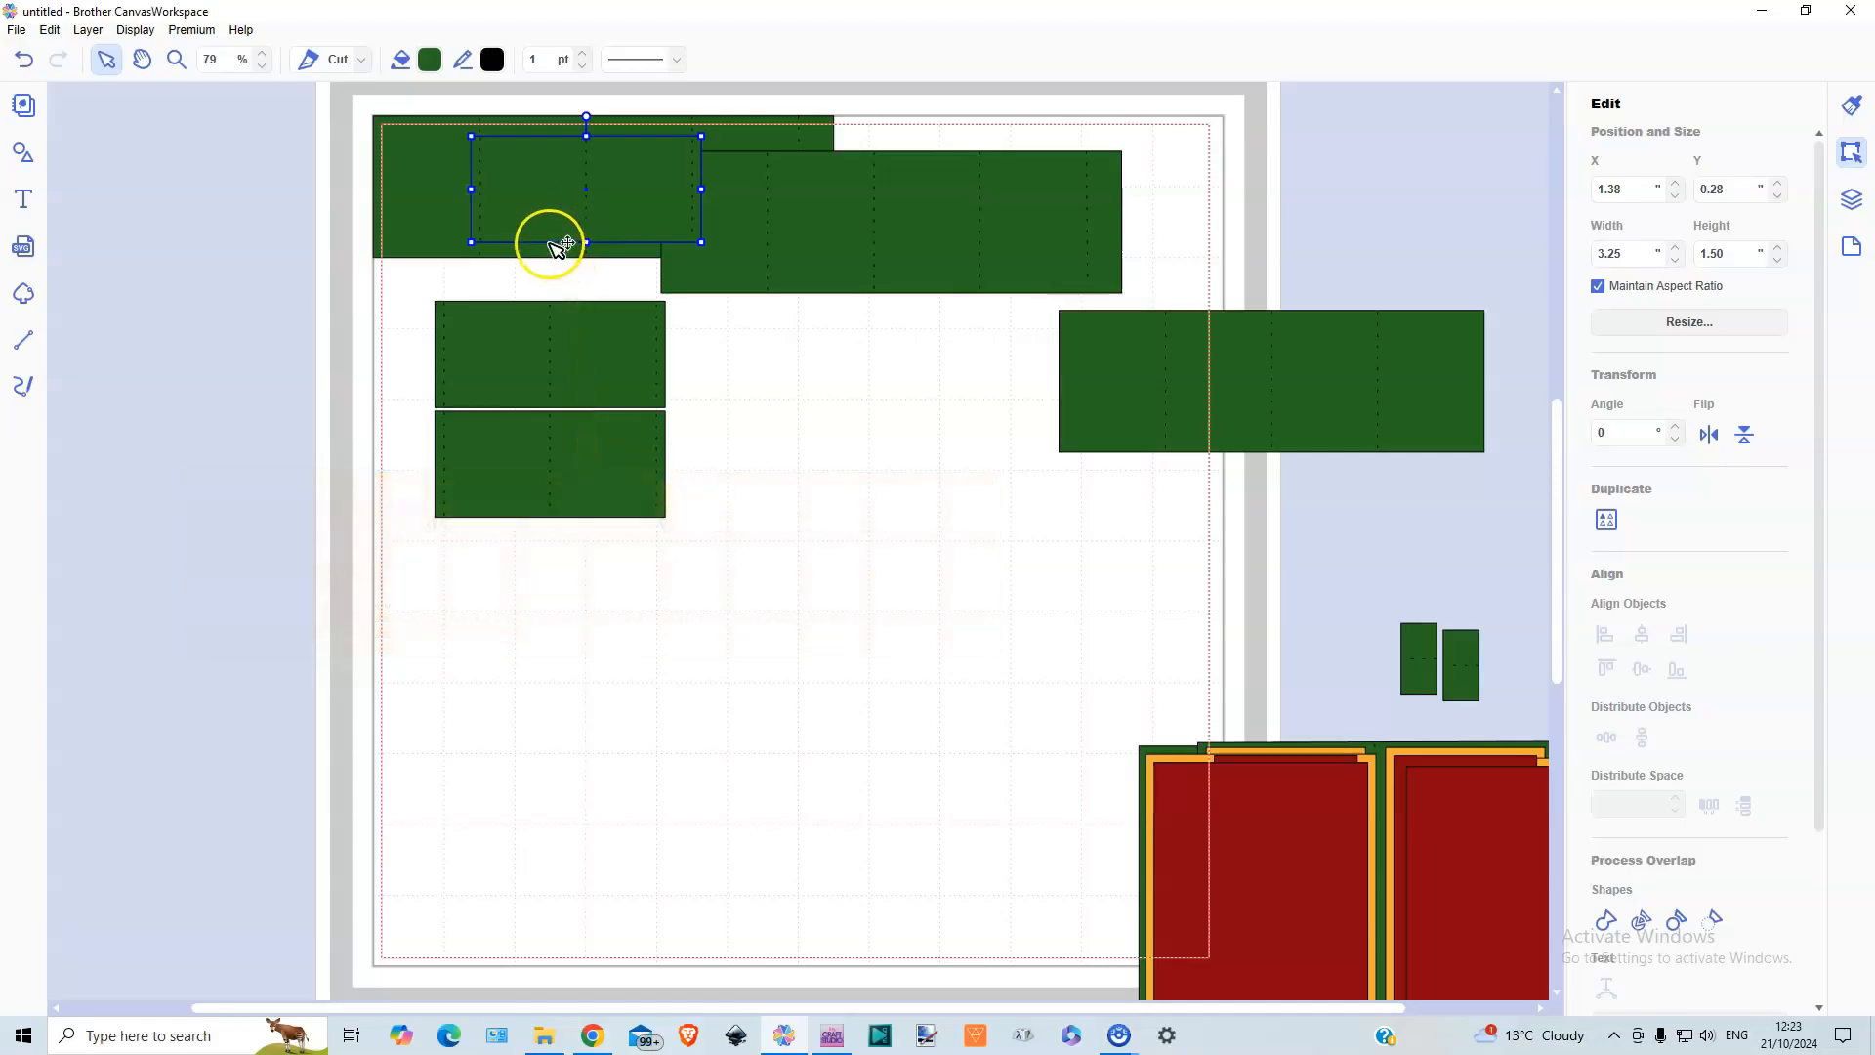
Replace the corner strip with the 6.00 in strip, moving the short strip and both 6.50 in strips clear
drag(606, 167, 813, 435)
drag(560, 163, 589, 388)
drag(1175, 396, 487, 207)
drag(903, 219, 1258, 291)
Lay the loose short strip over the 6.00 in strip, align the long one to X 0.00, Y 0.00, and select both
drag(852, 503, 644, 215)
click(762, 217)
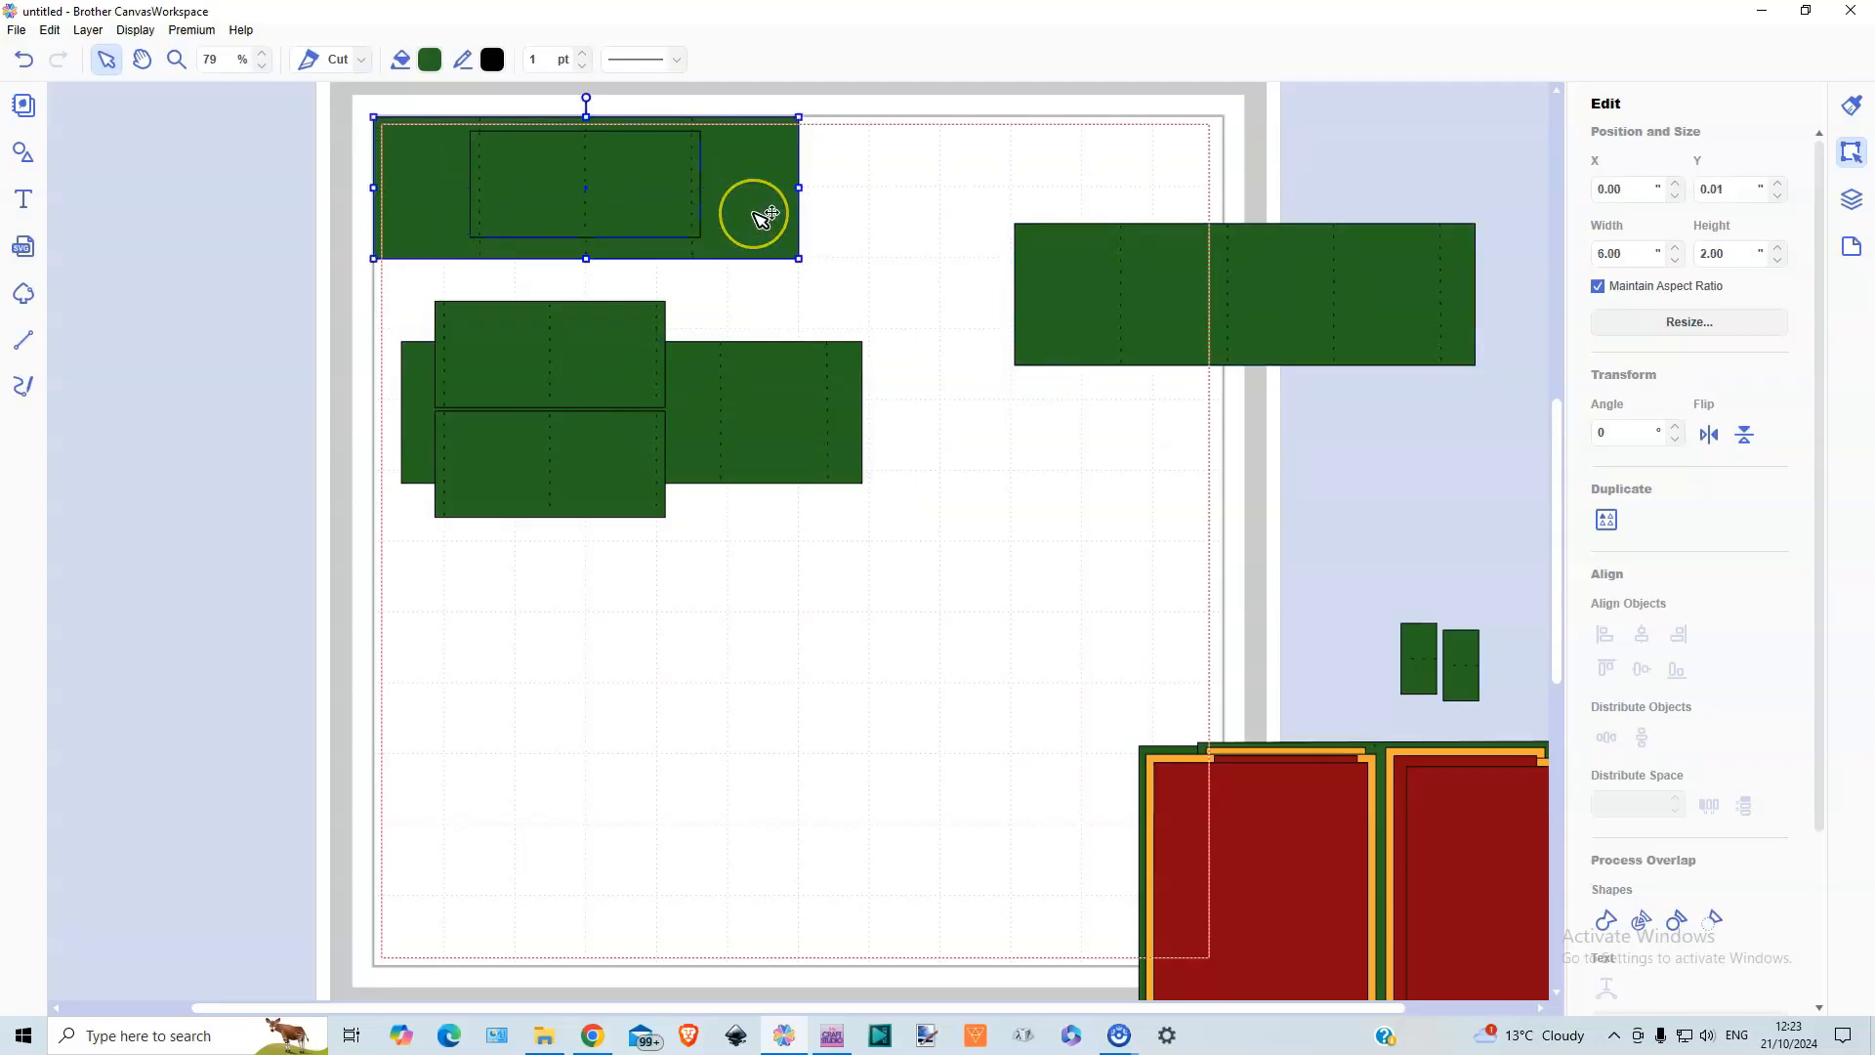
drag(744, 215, 745, 211)
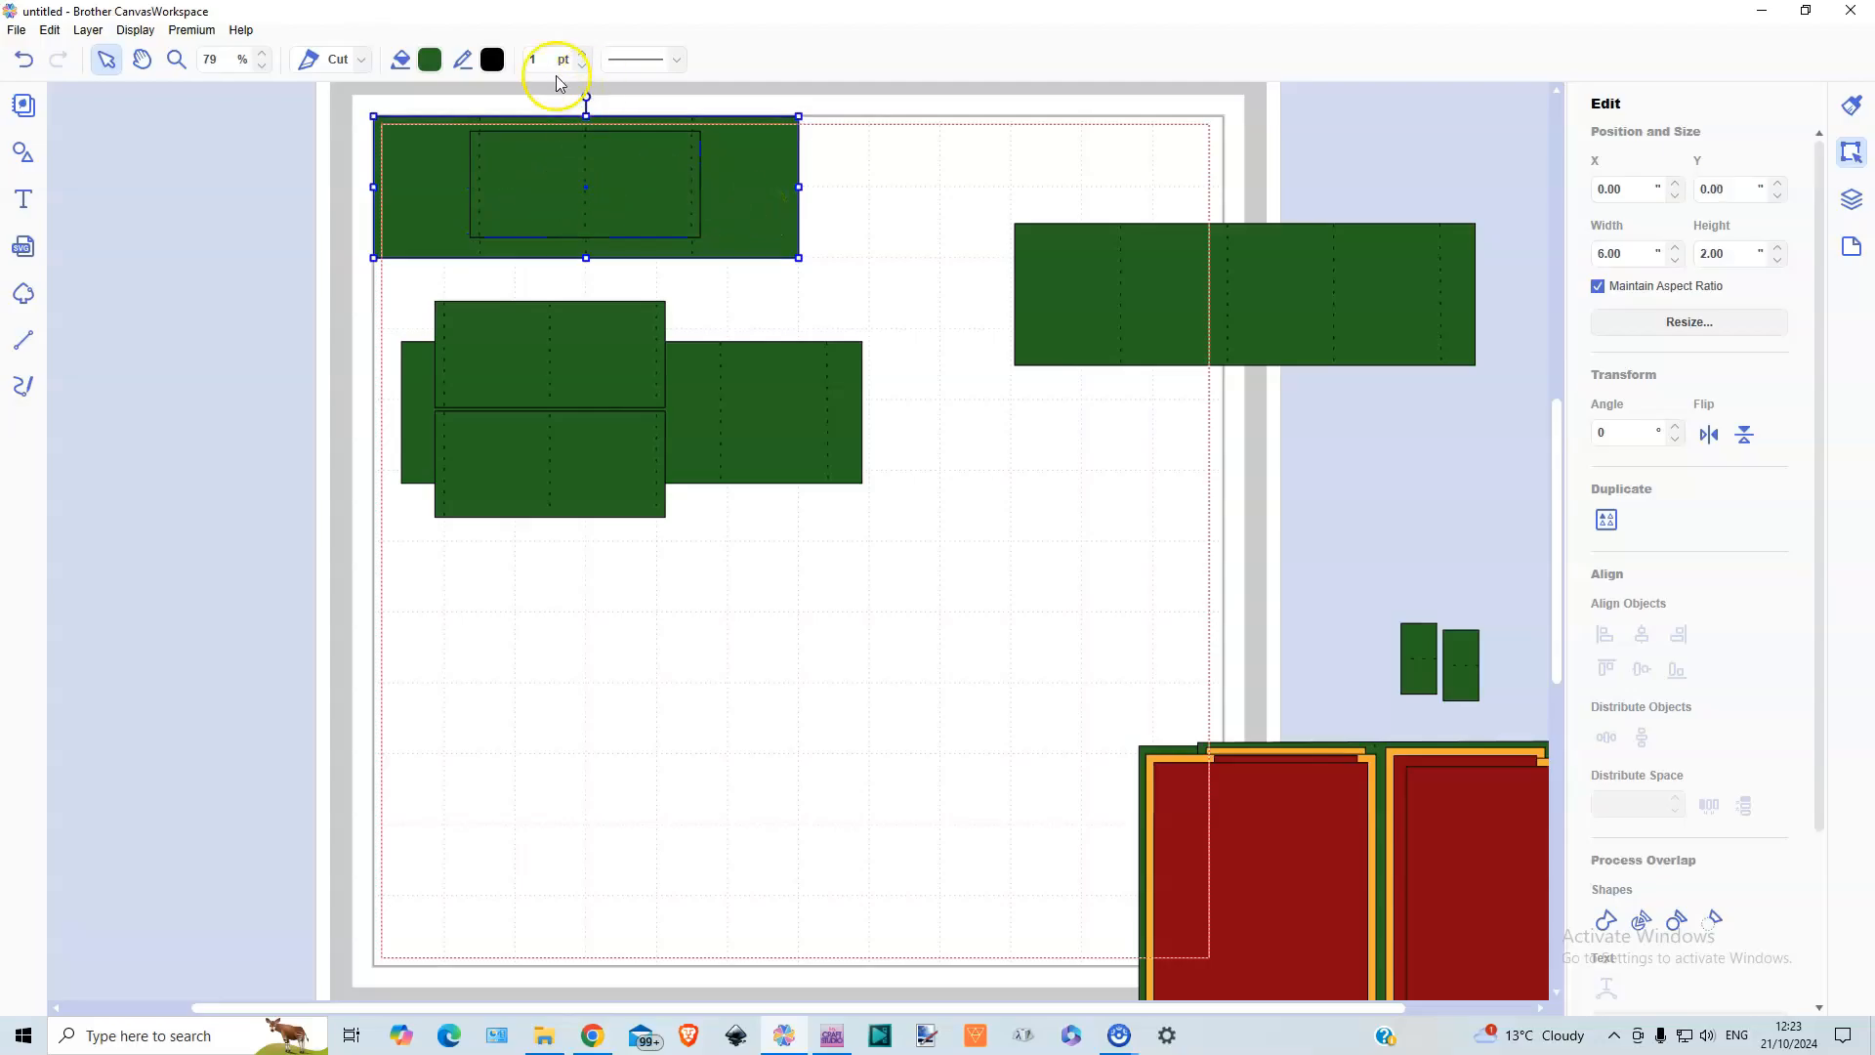
shift+click(569, 185)
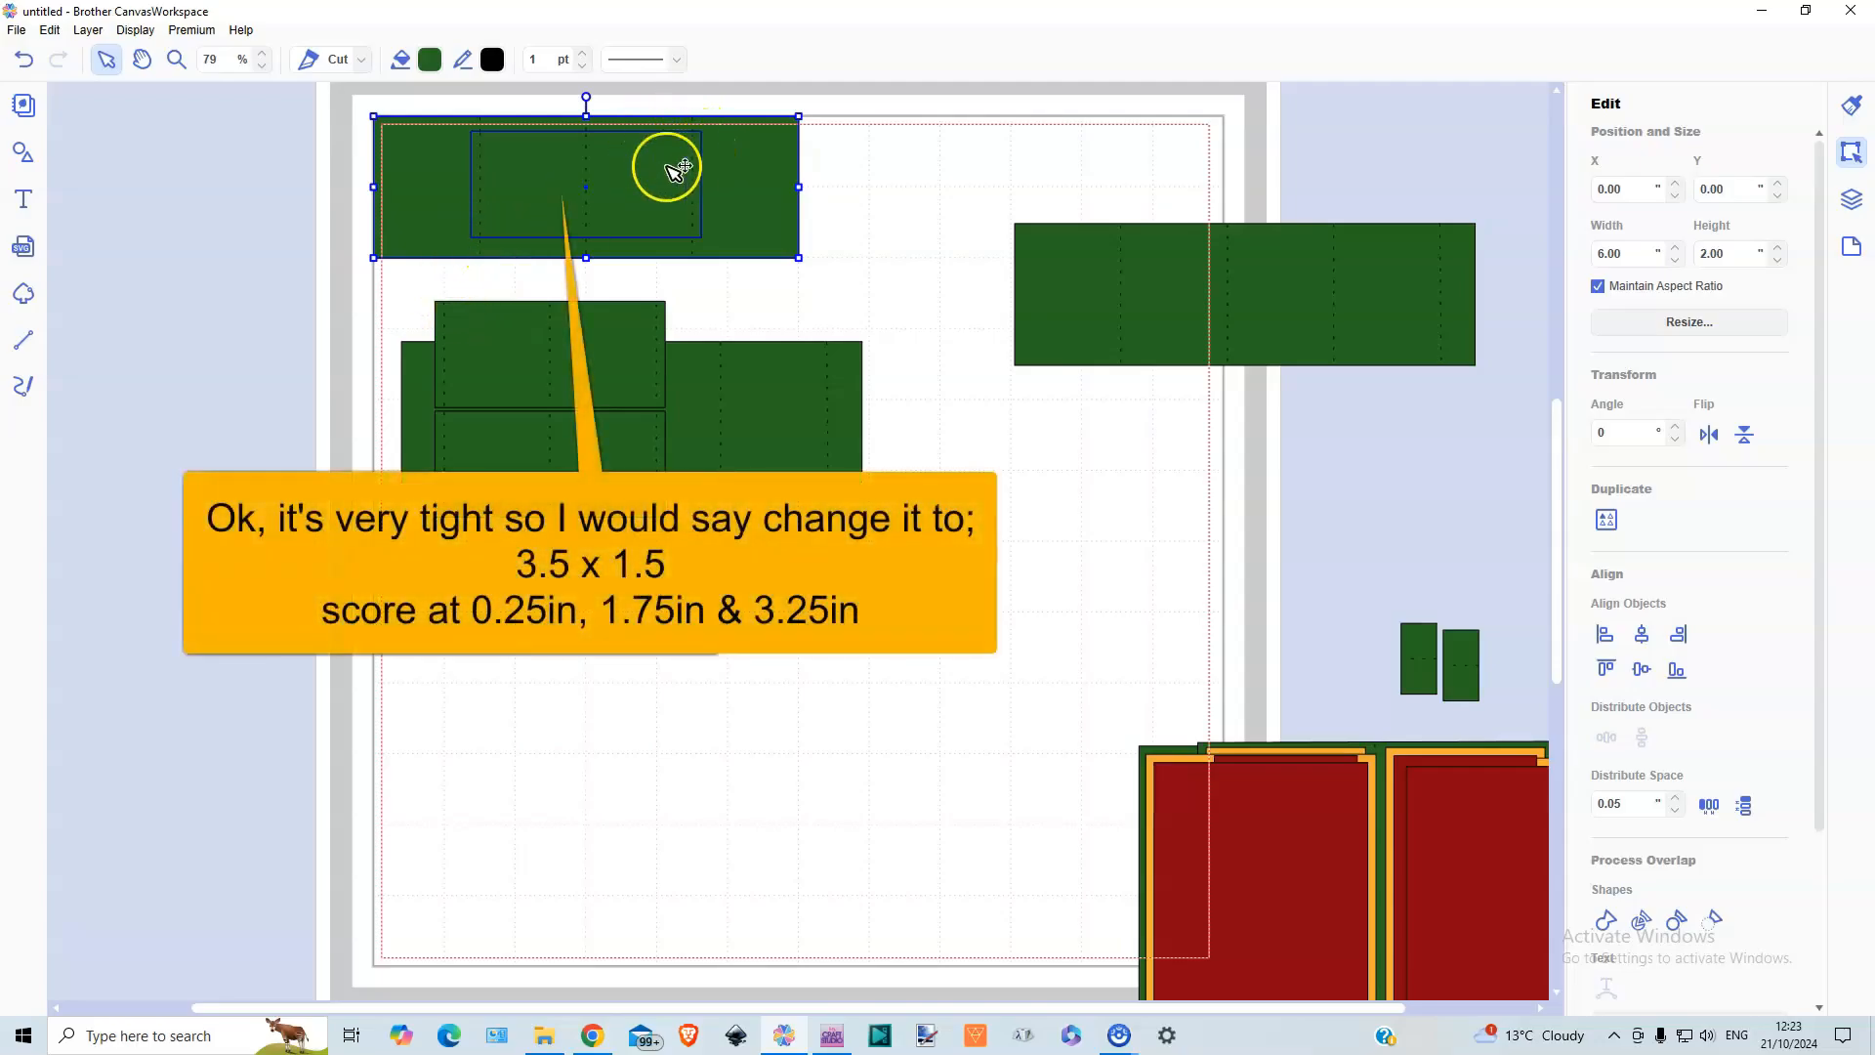
Move the group of red, orange-edged panels up onto the mat to about X 4.21, Y 4.29
click(701, 305)
click(656, 212)
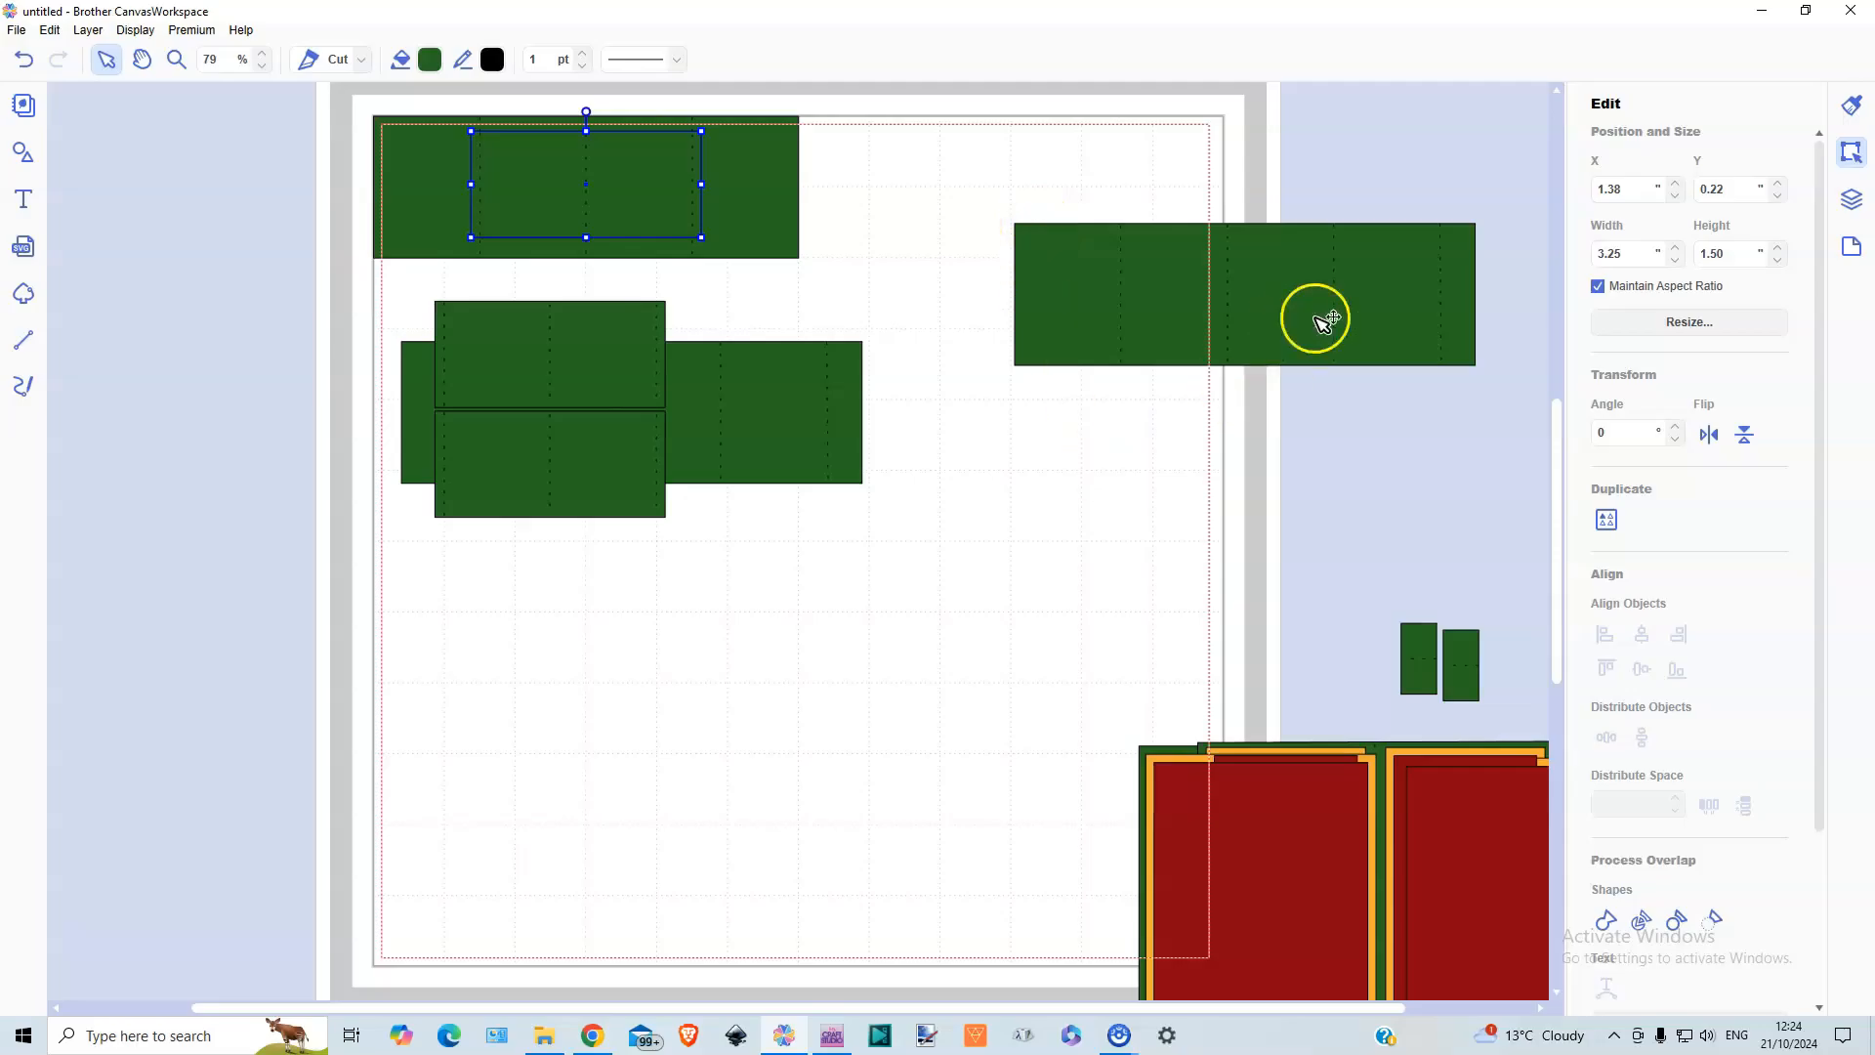
drag(1177, 707, 987, 632)
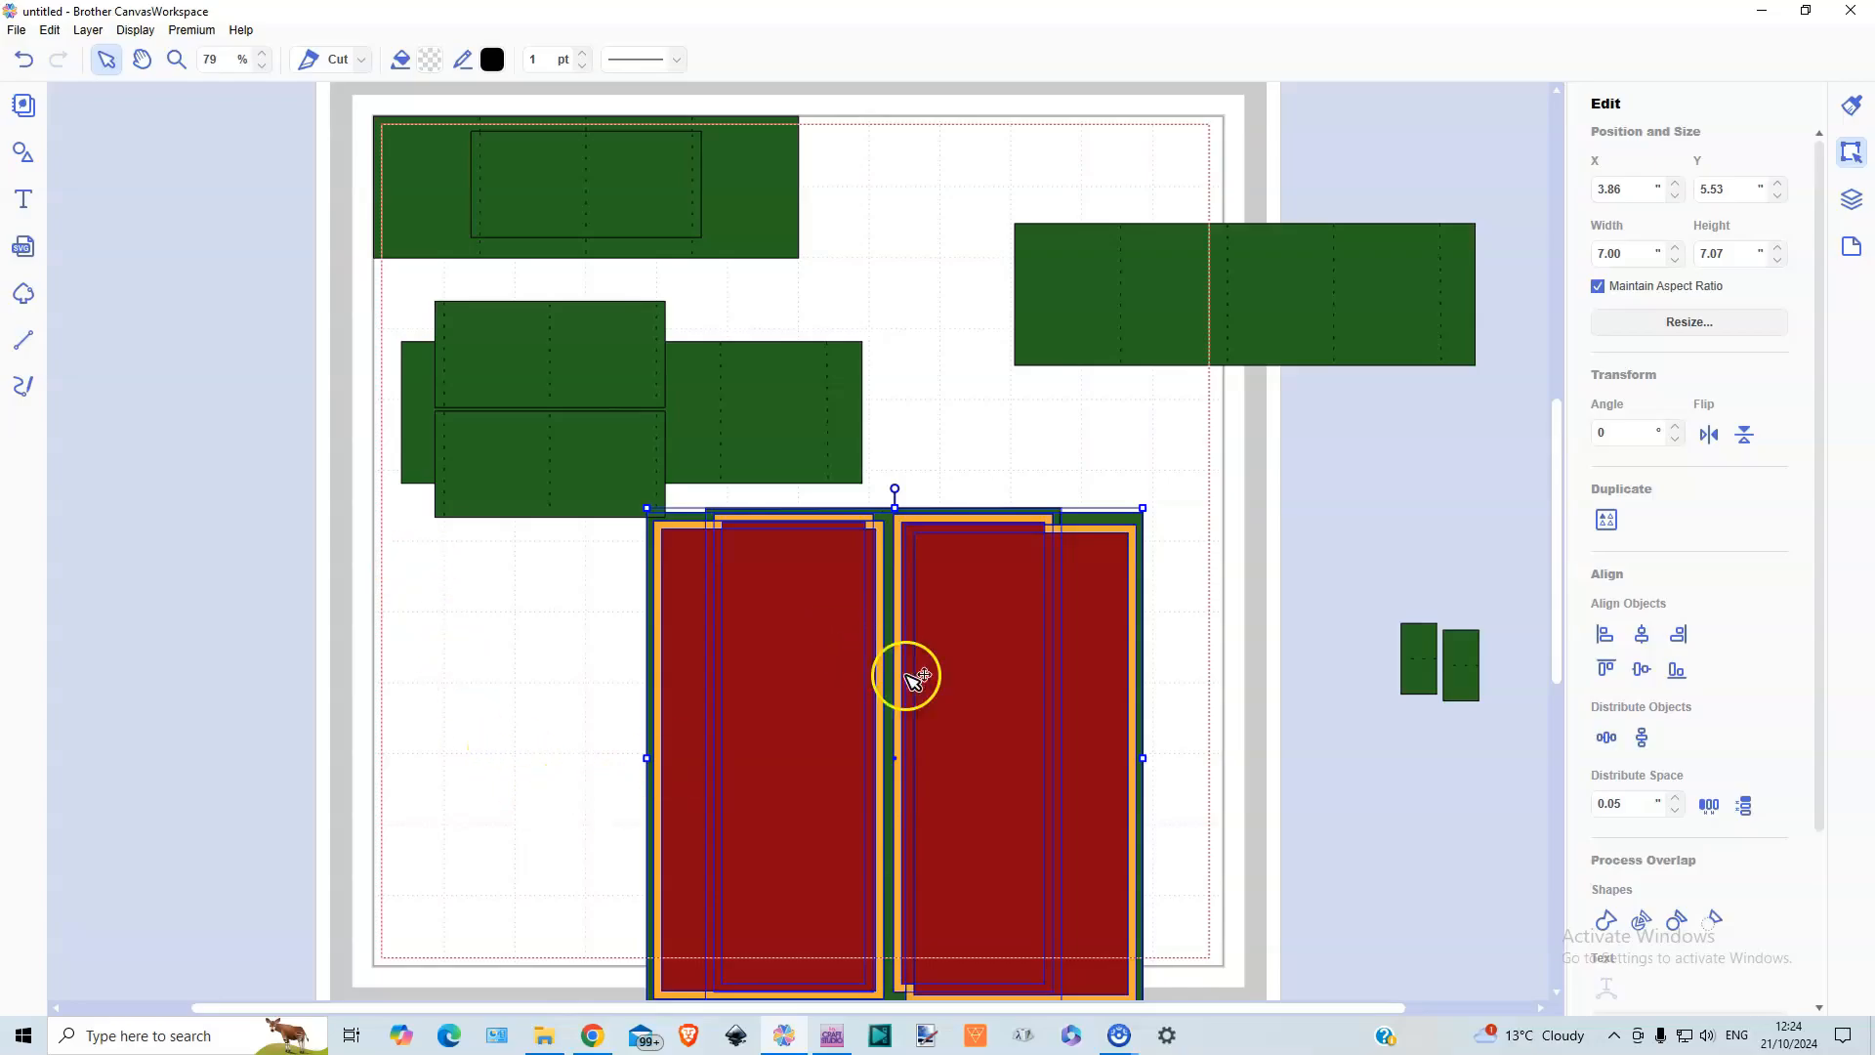
drag(1000, 664, 1025, 578)
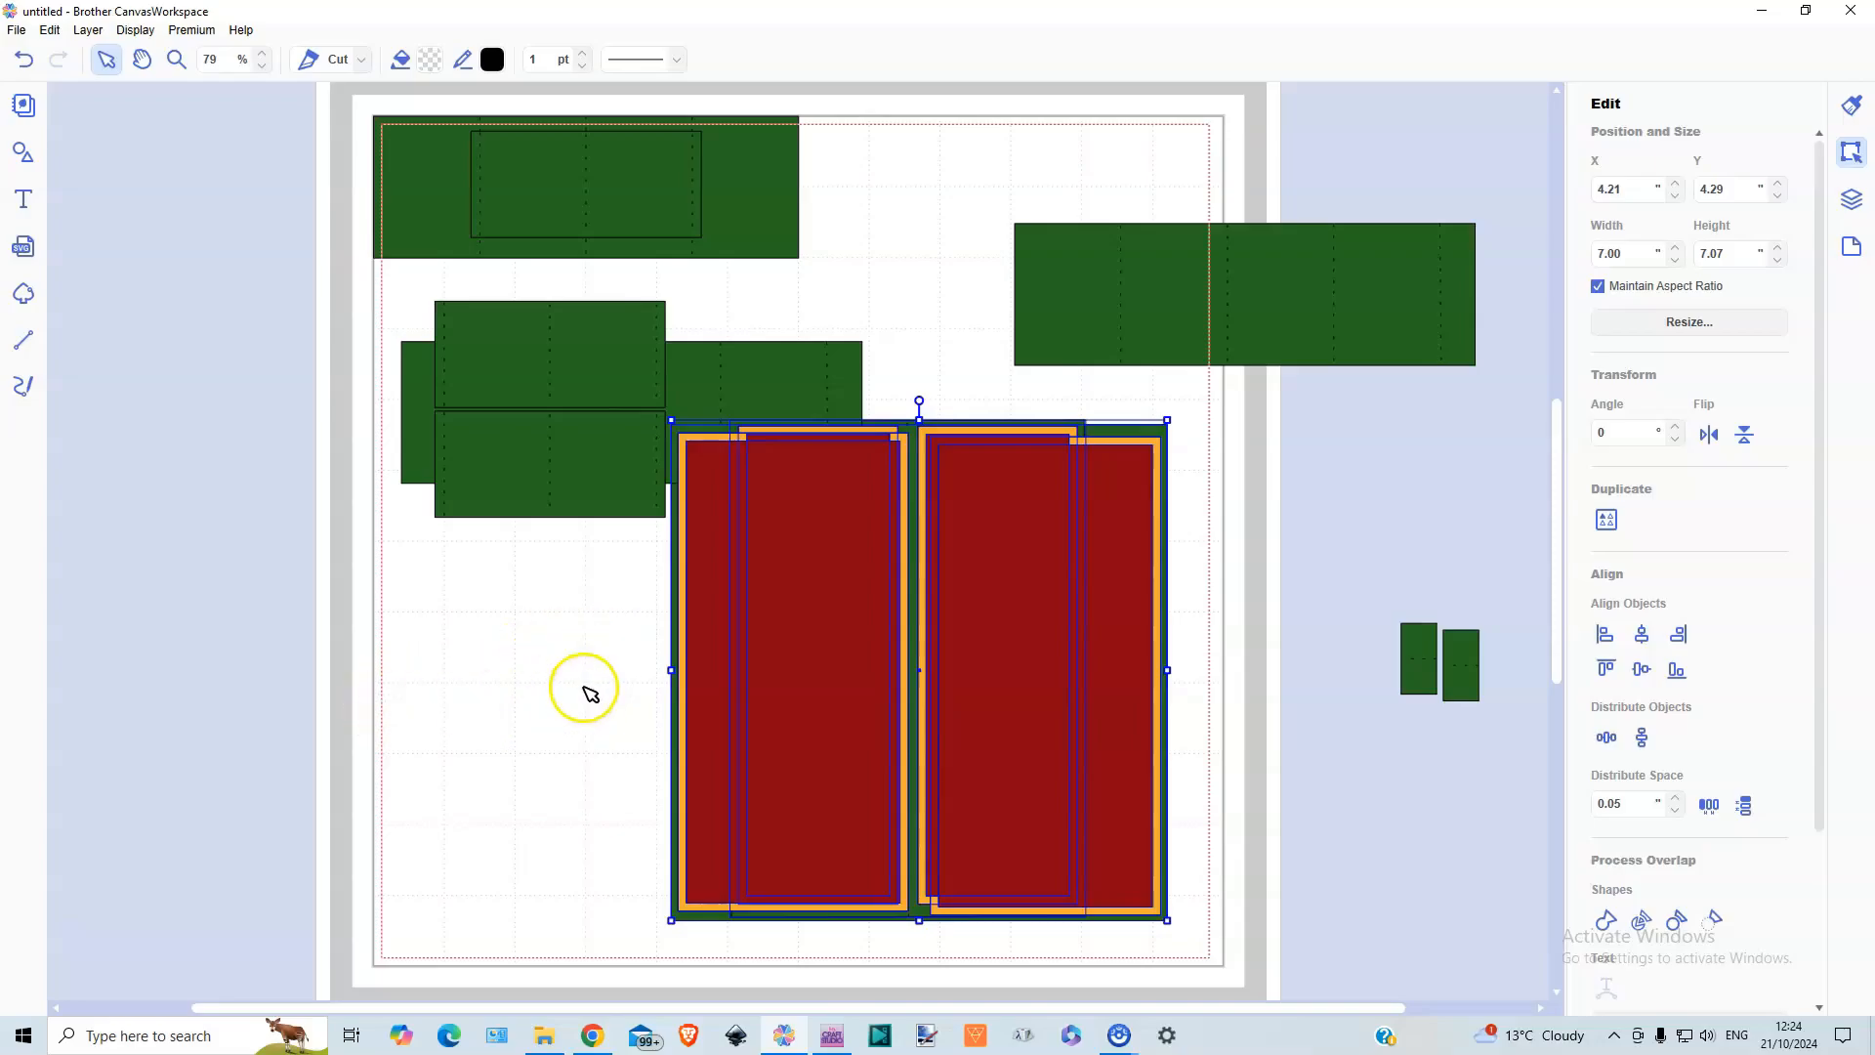
click(589, 691)
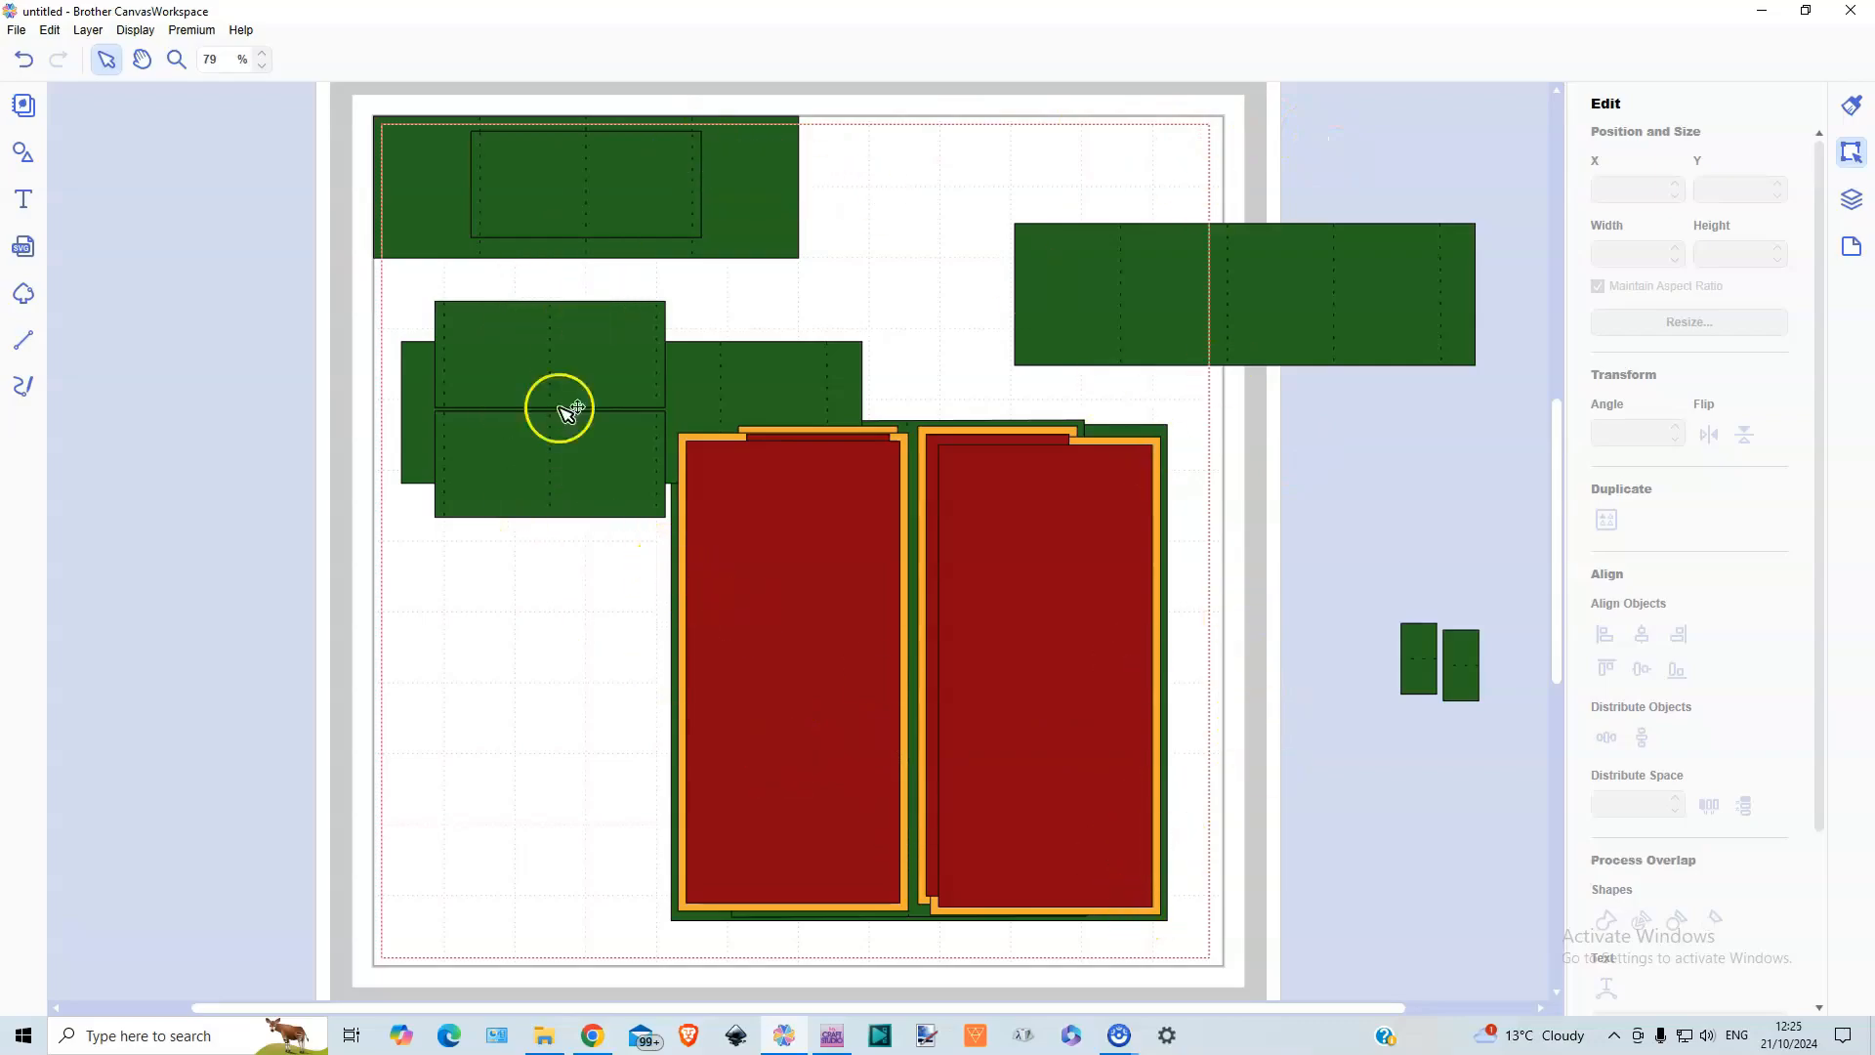
Move the two small scored pieces, the outlying 6.50 in strip and the red panel group onto the pile of green strips, freeing mat space
drag(1498, 700, 327, 198)
drag(1311, 356, 583, 229)
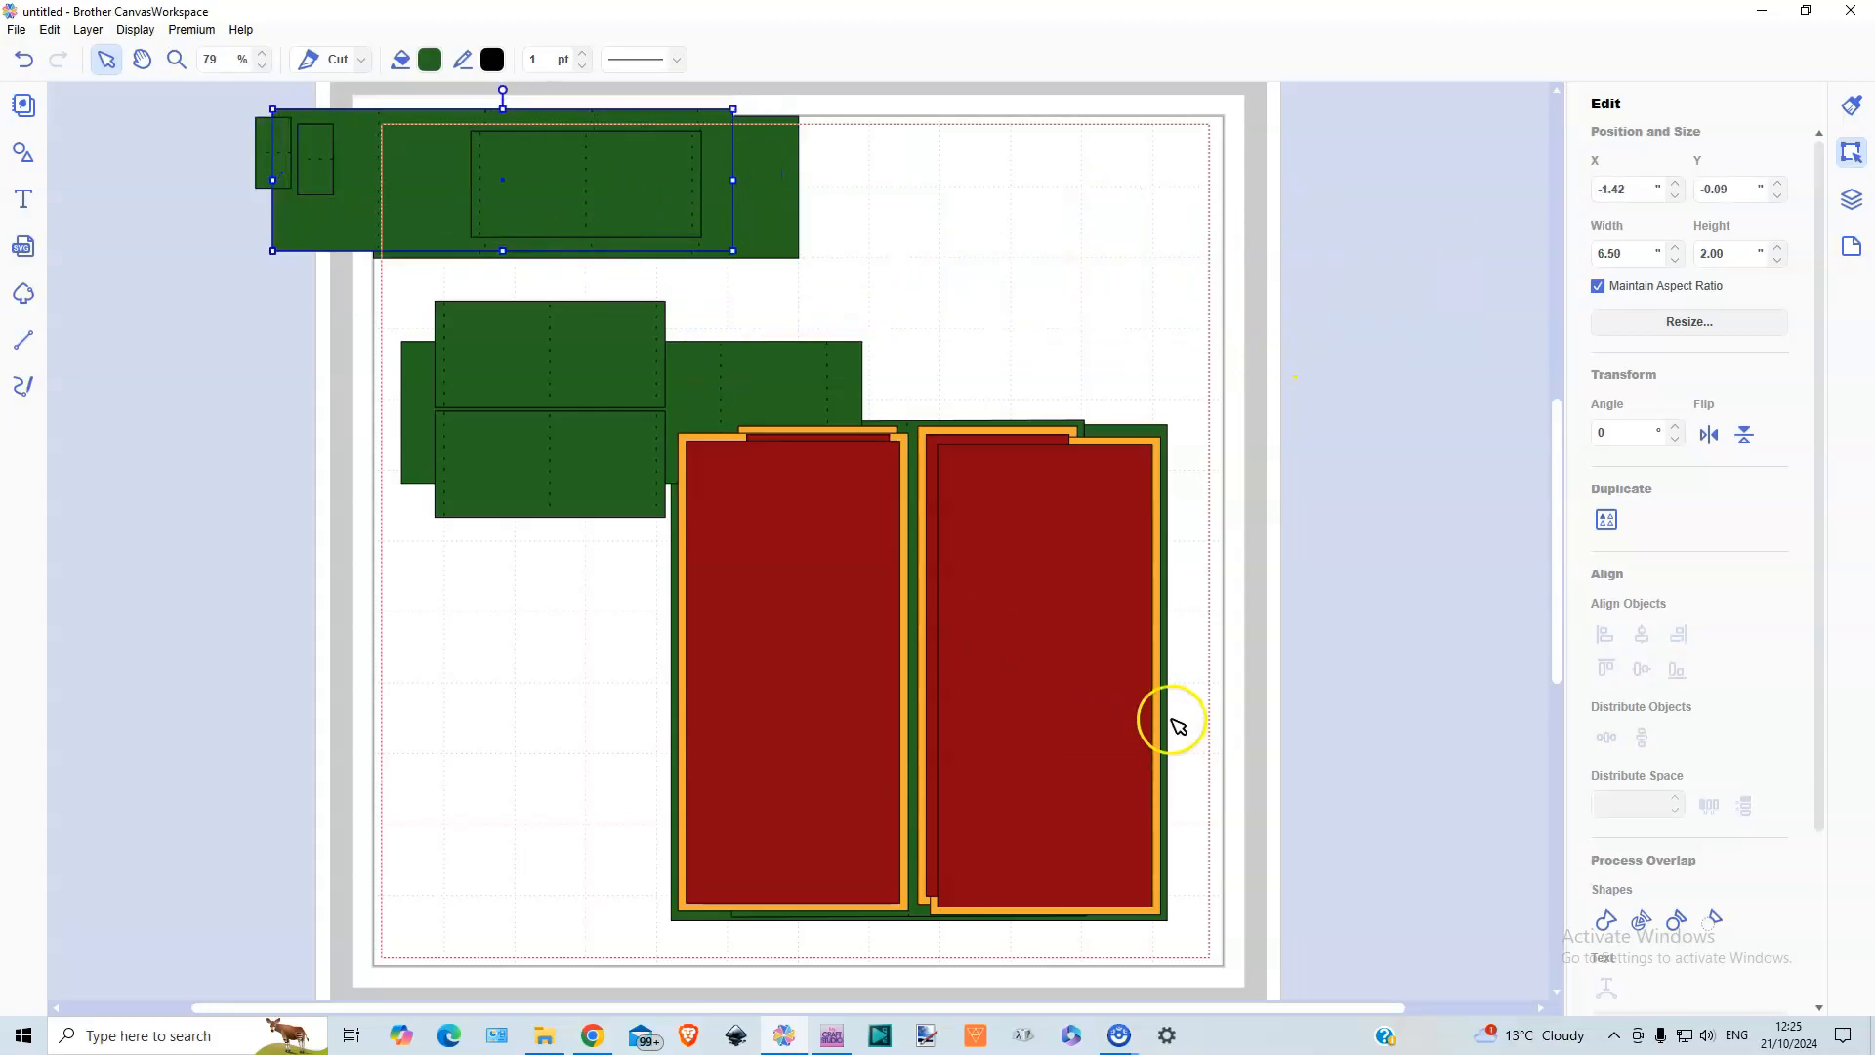
drag(1189, 733, 640, 713)
drag(1016, 722, 589, 536)
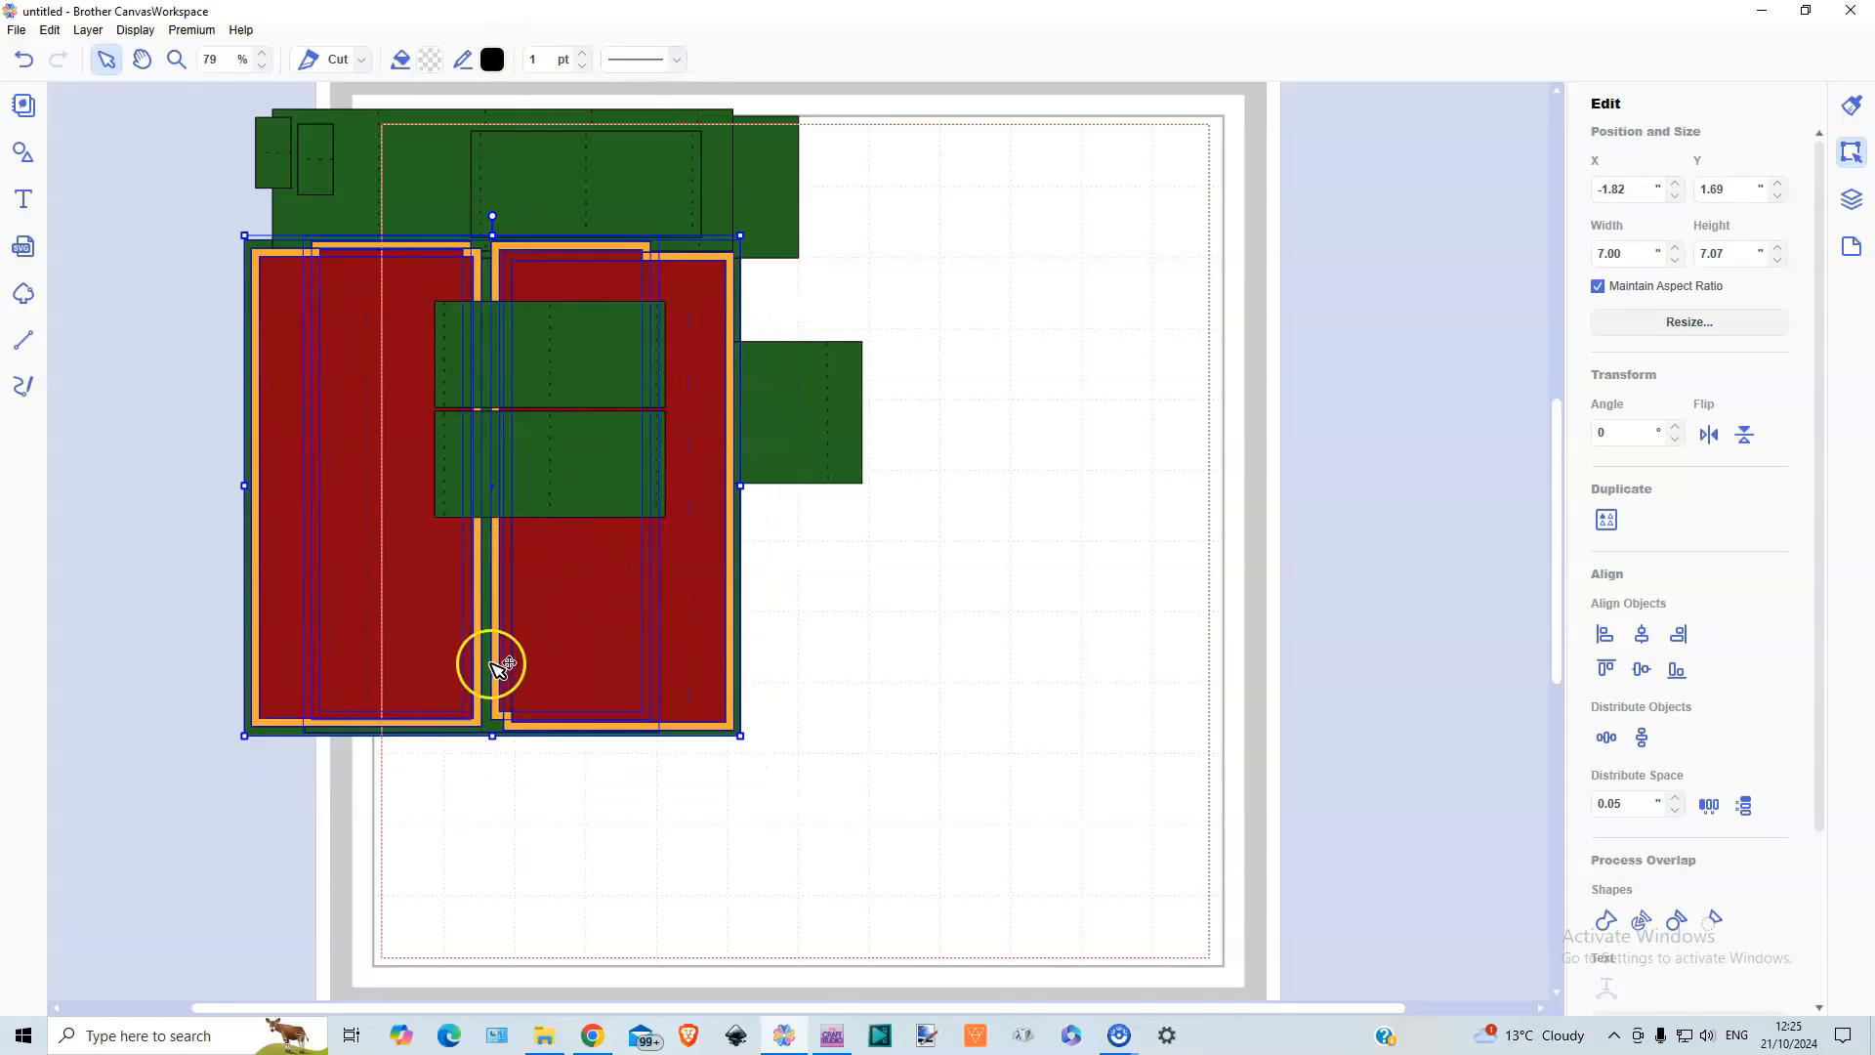
Add a basic square and an arch-topped rectangle from the shape library to the free mat area
click(22, 153)
drag(138, 177, 1267, 240)
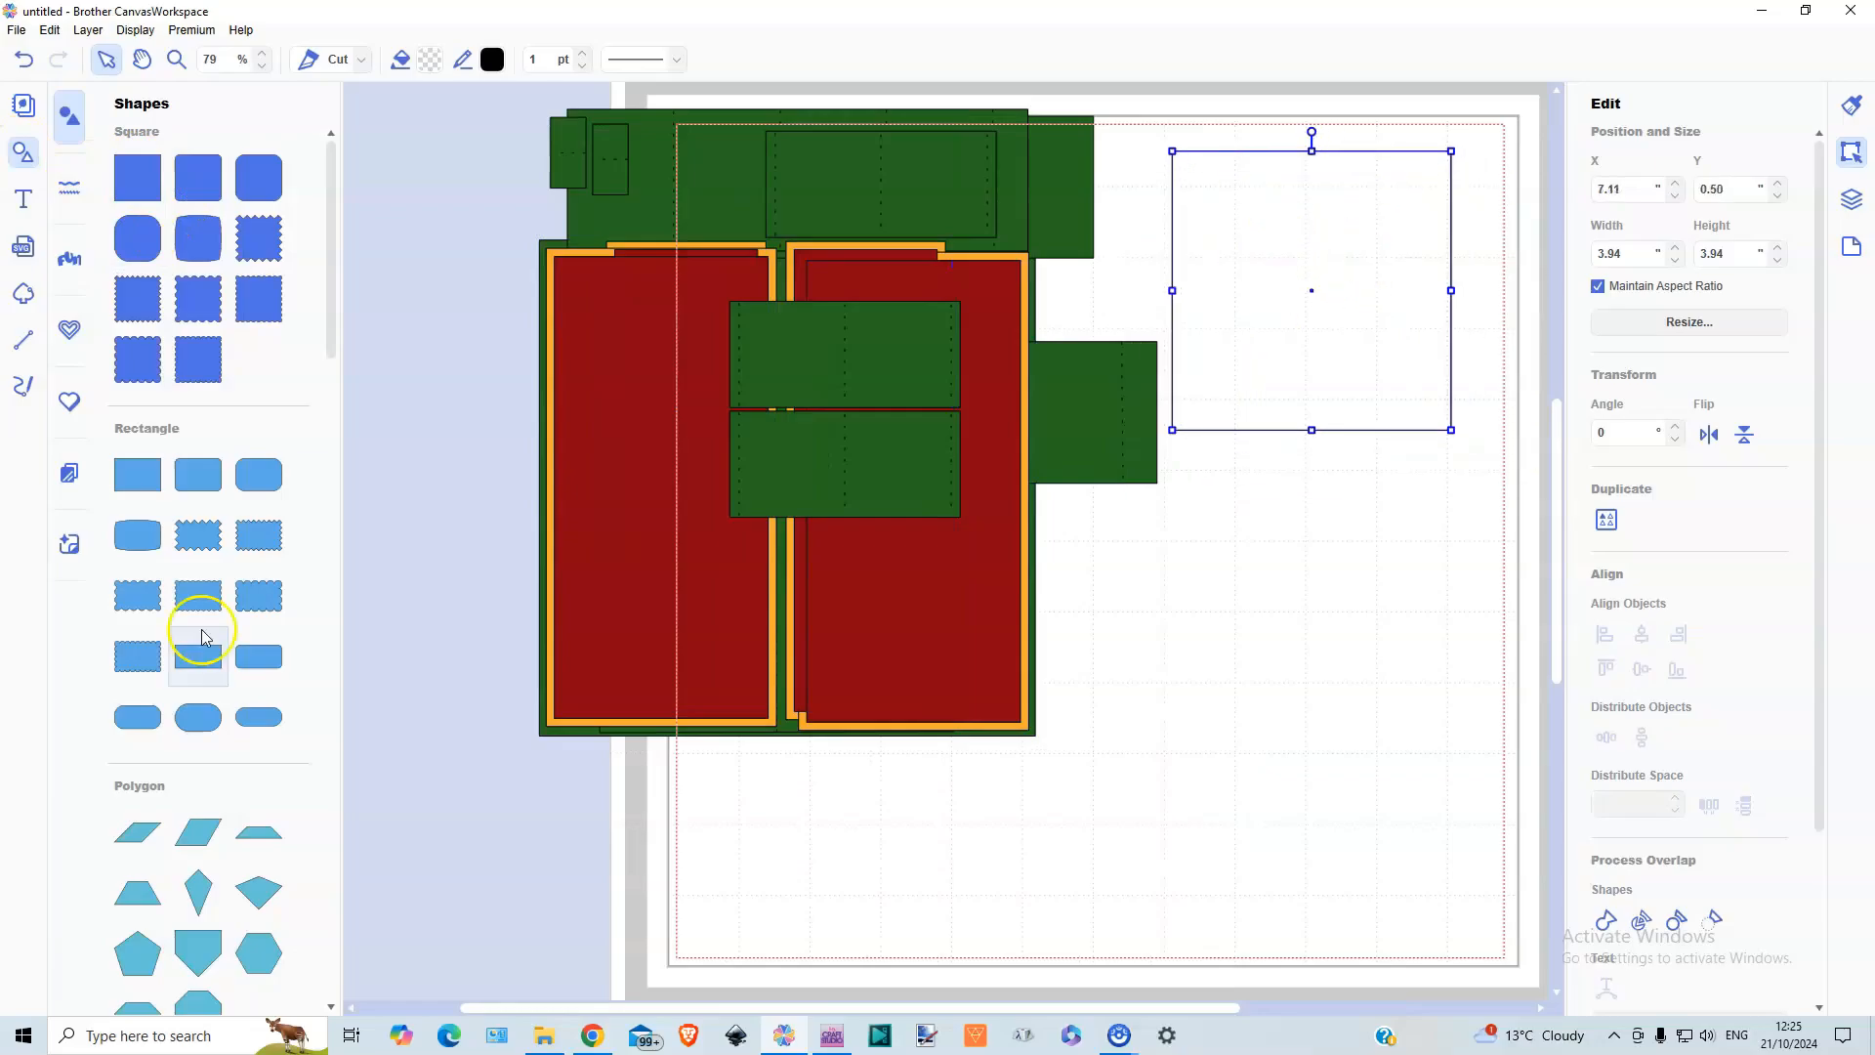
scroll(202, 637, down, 15)
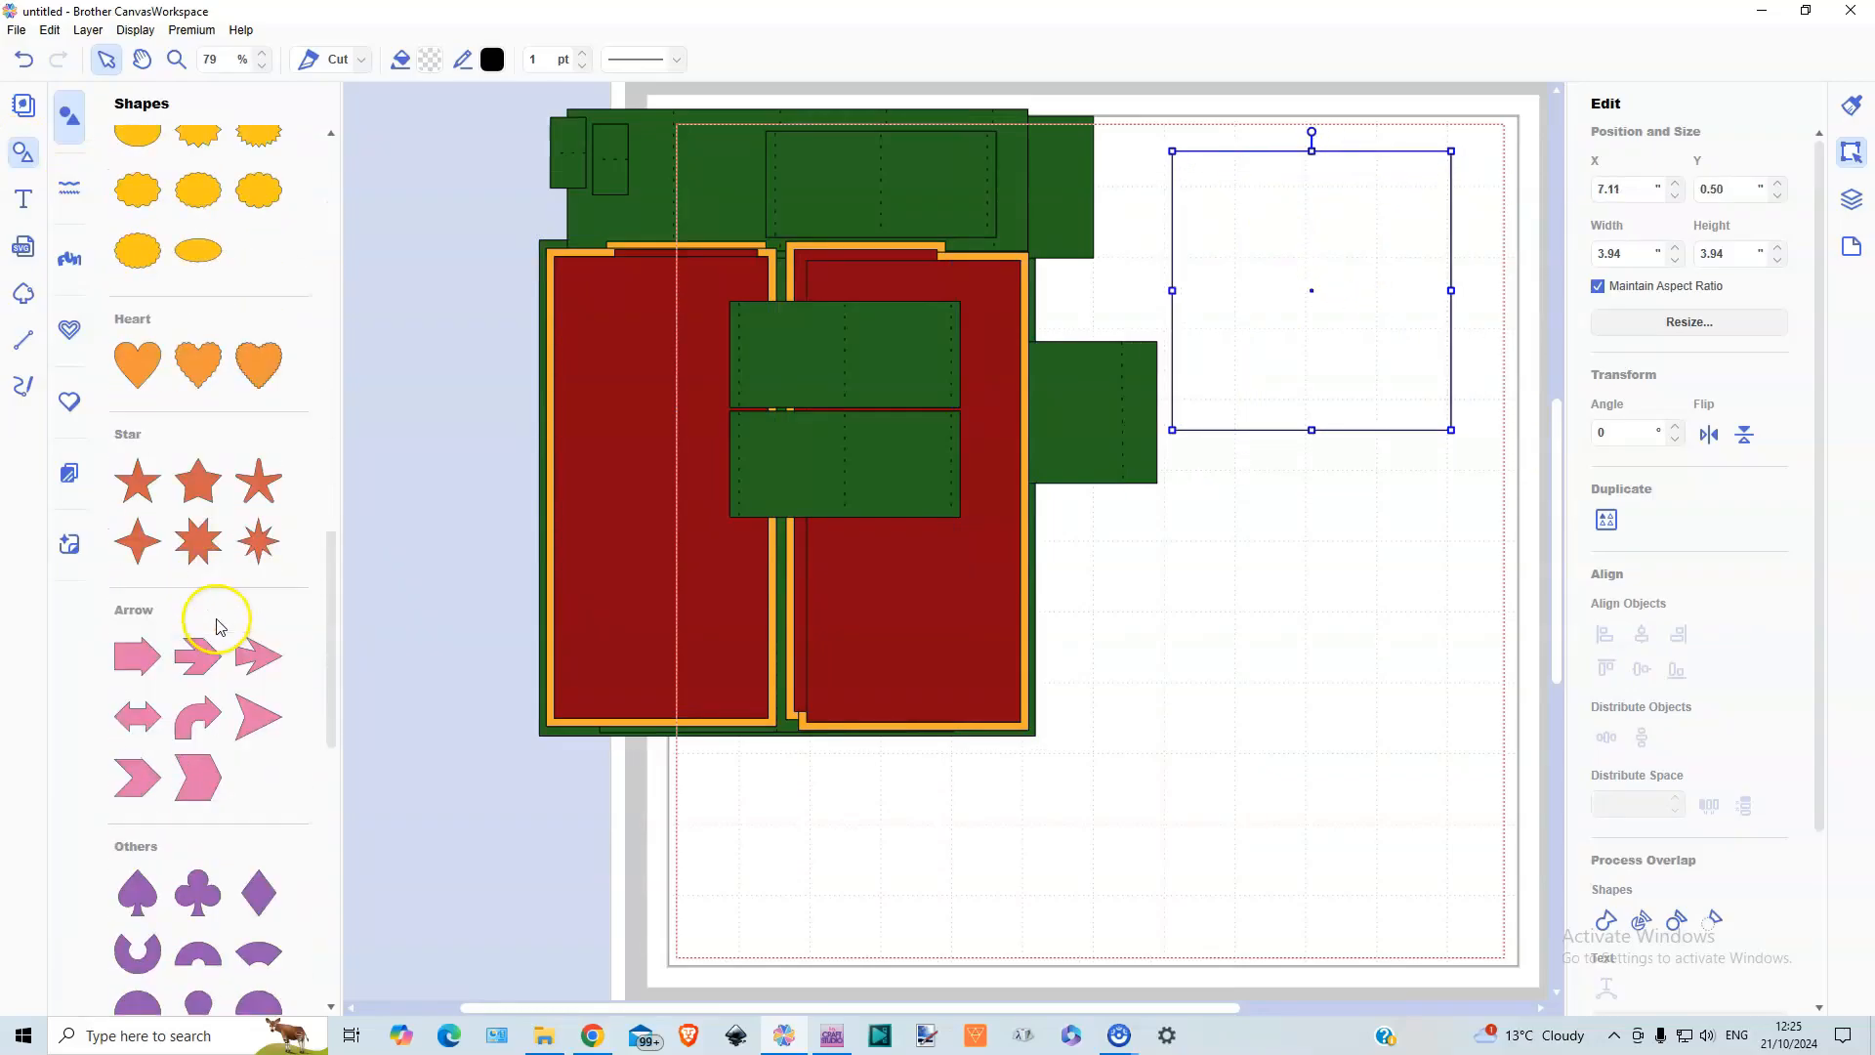
scroll(217, 626, down, 10)
click(192, 962)
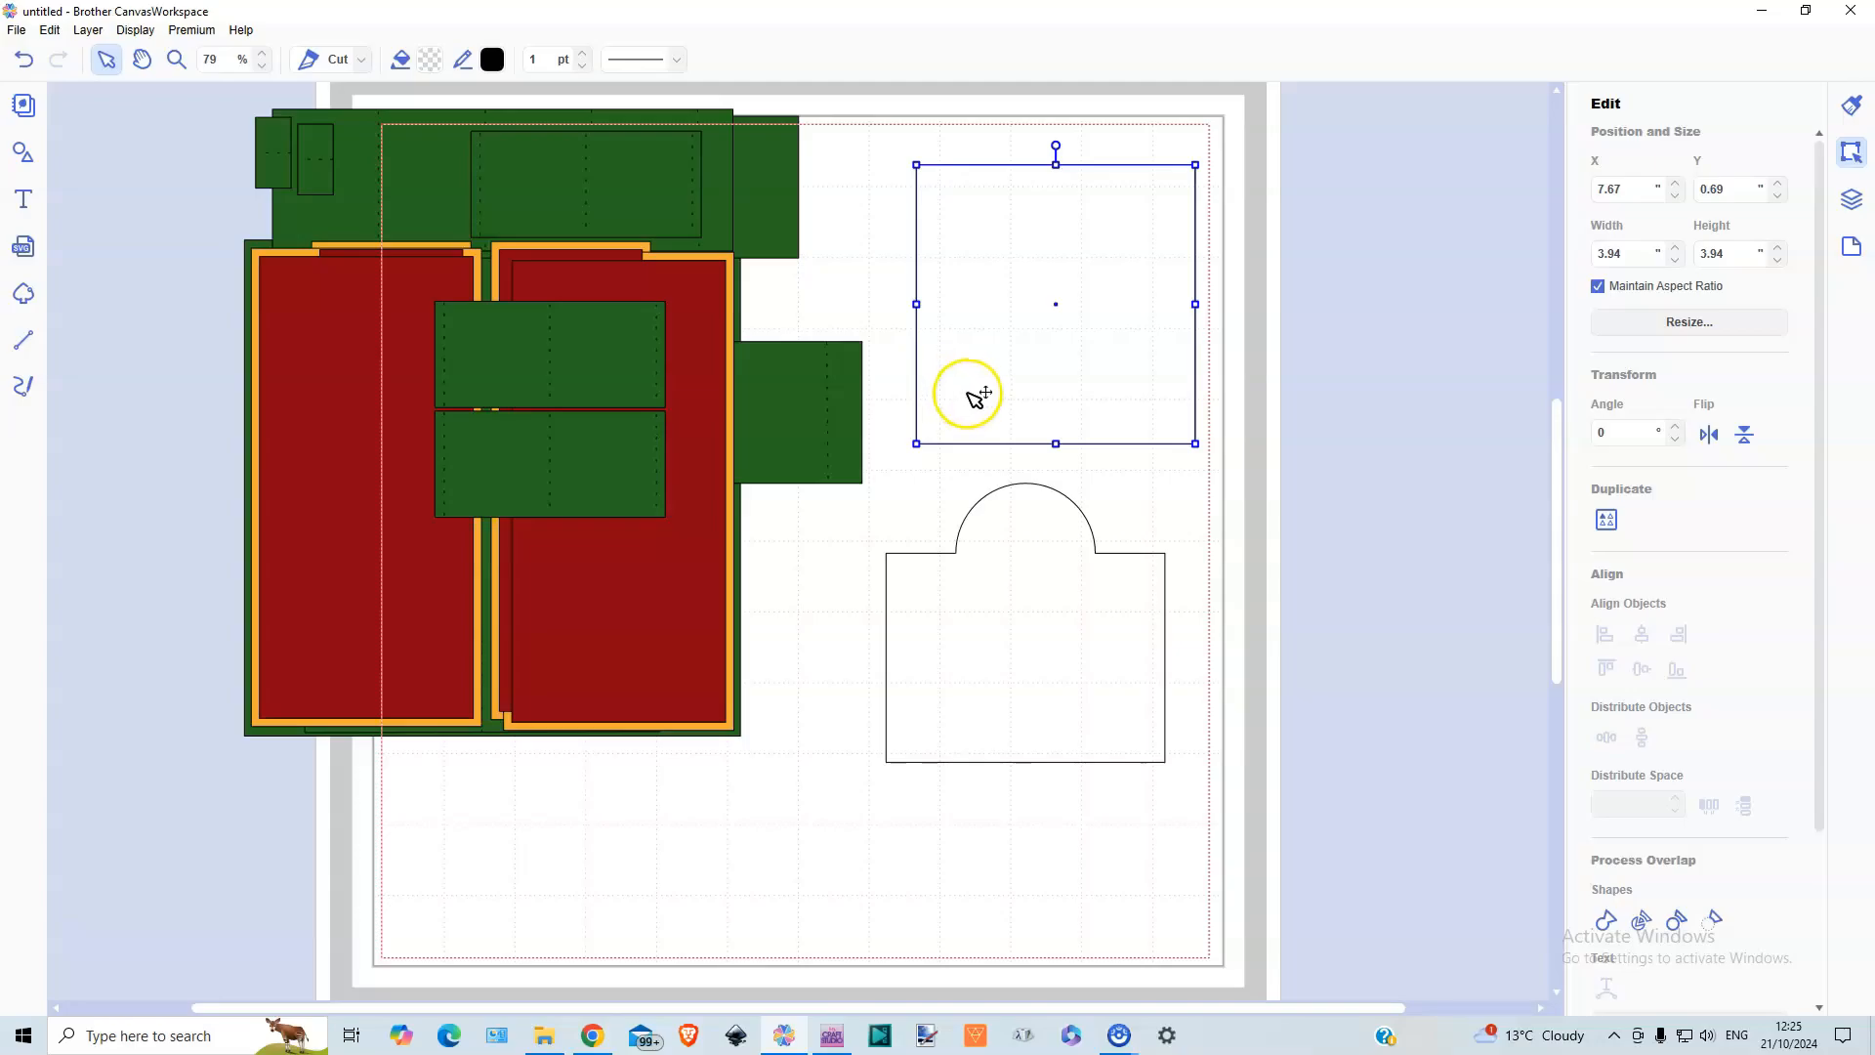
Scale the square to 5.50 × 5.50 in and move it down the mat, undoing the stray move of the green panel
drag(1631, 256, 1584, 261)
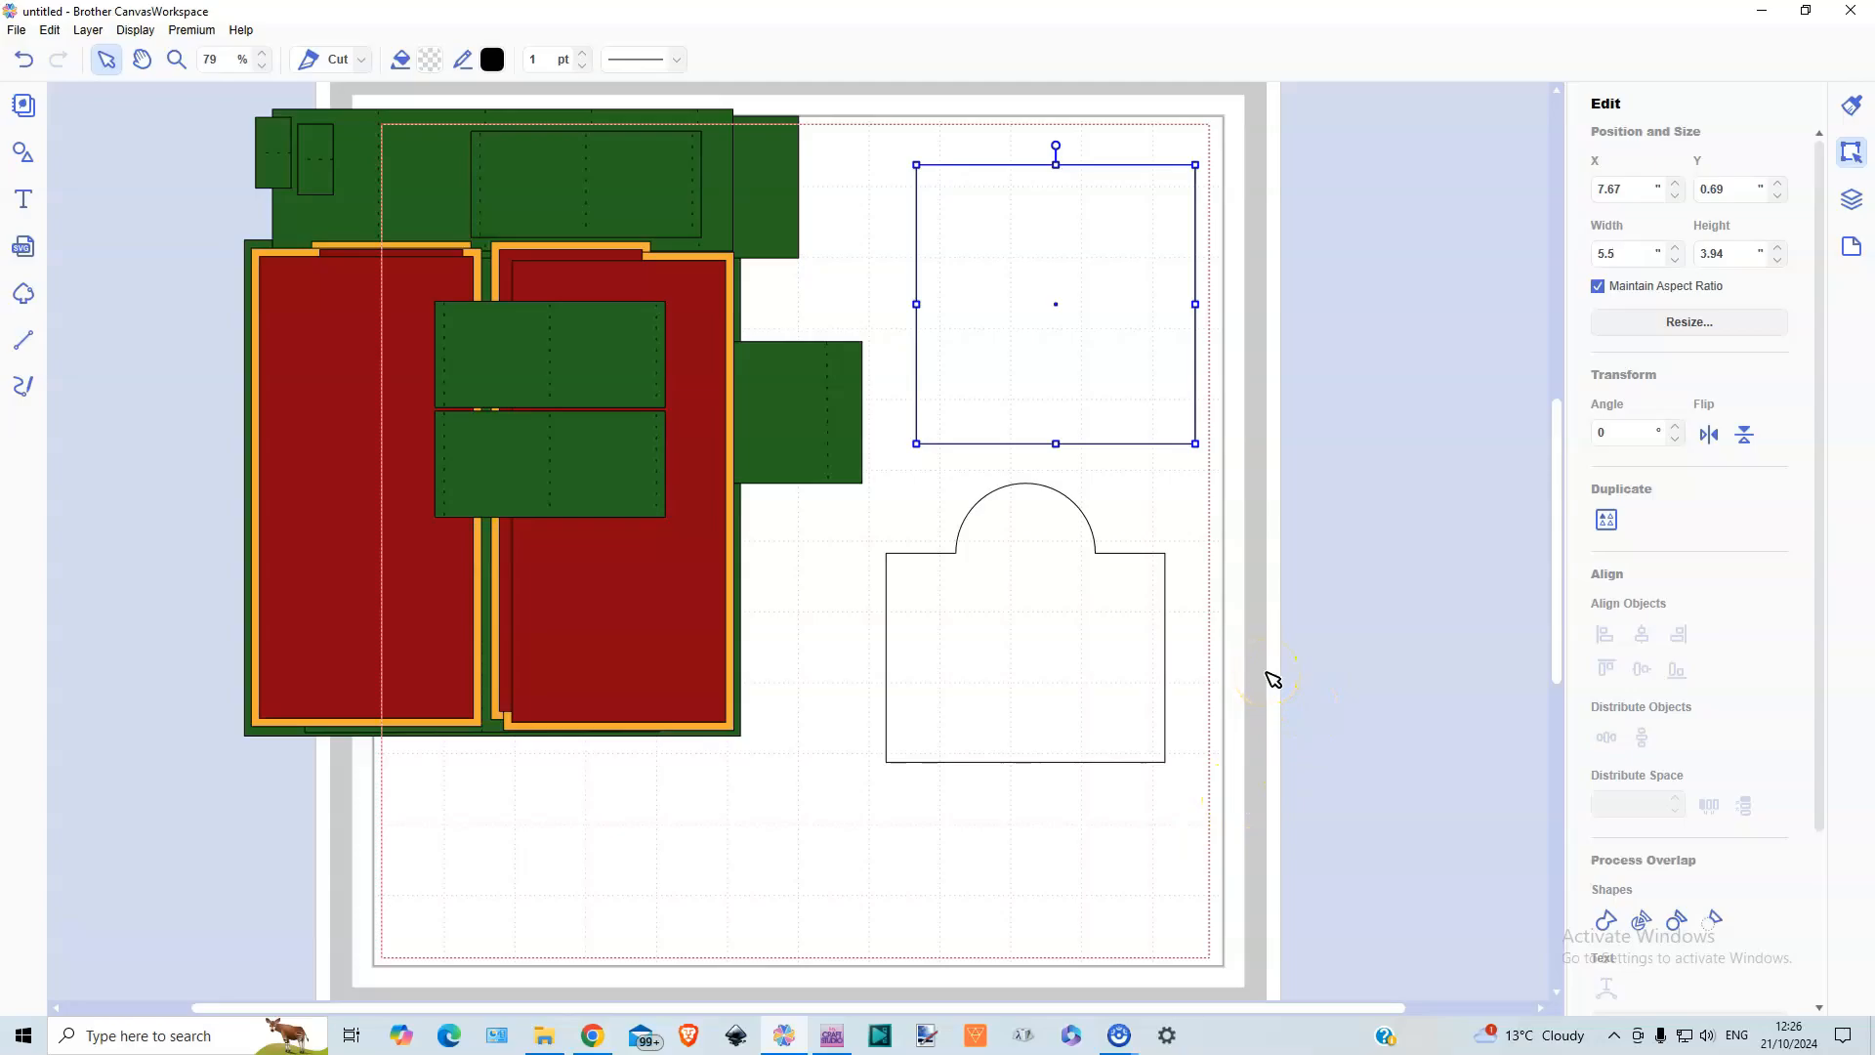
key(Return)
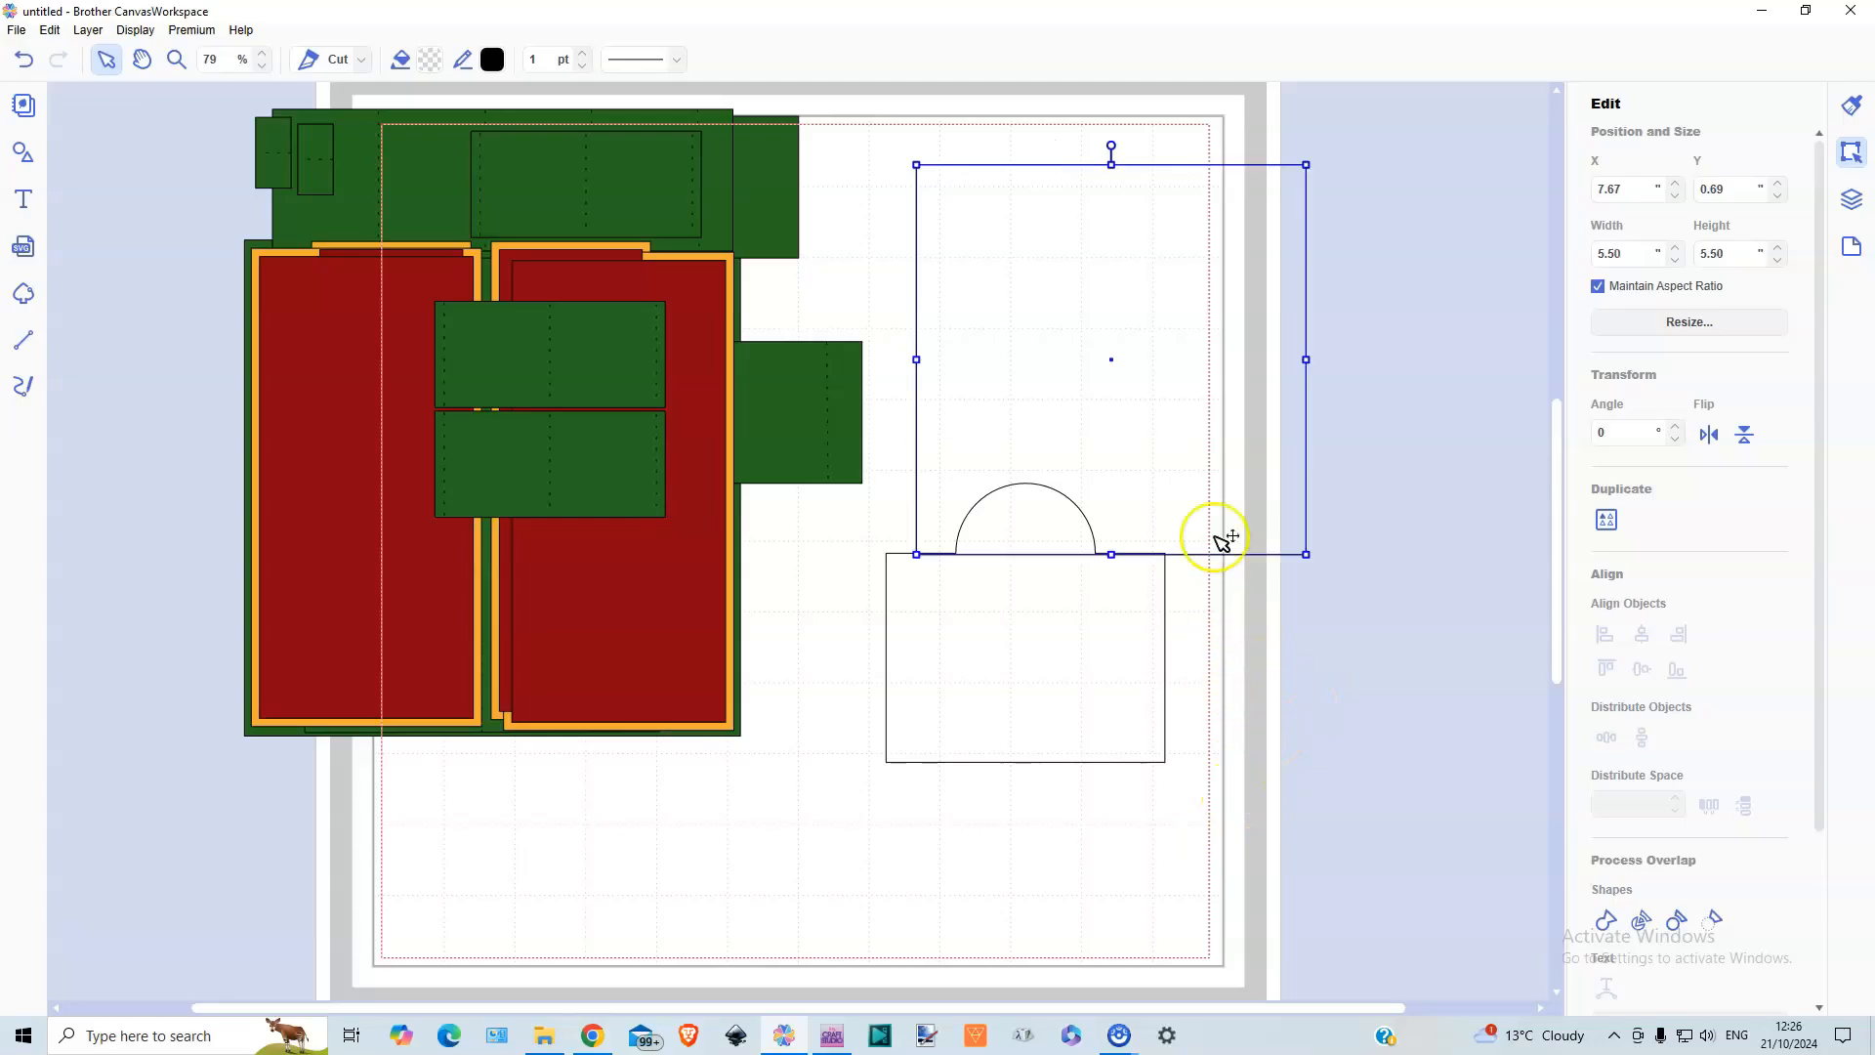
drag(259, 244, 877, 135)
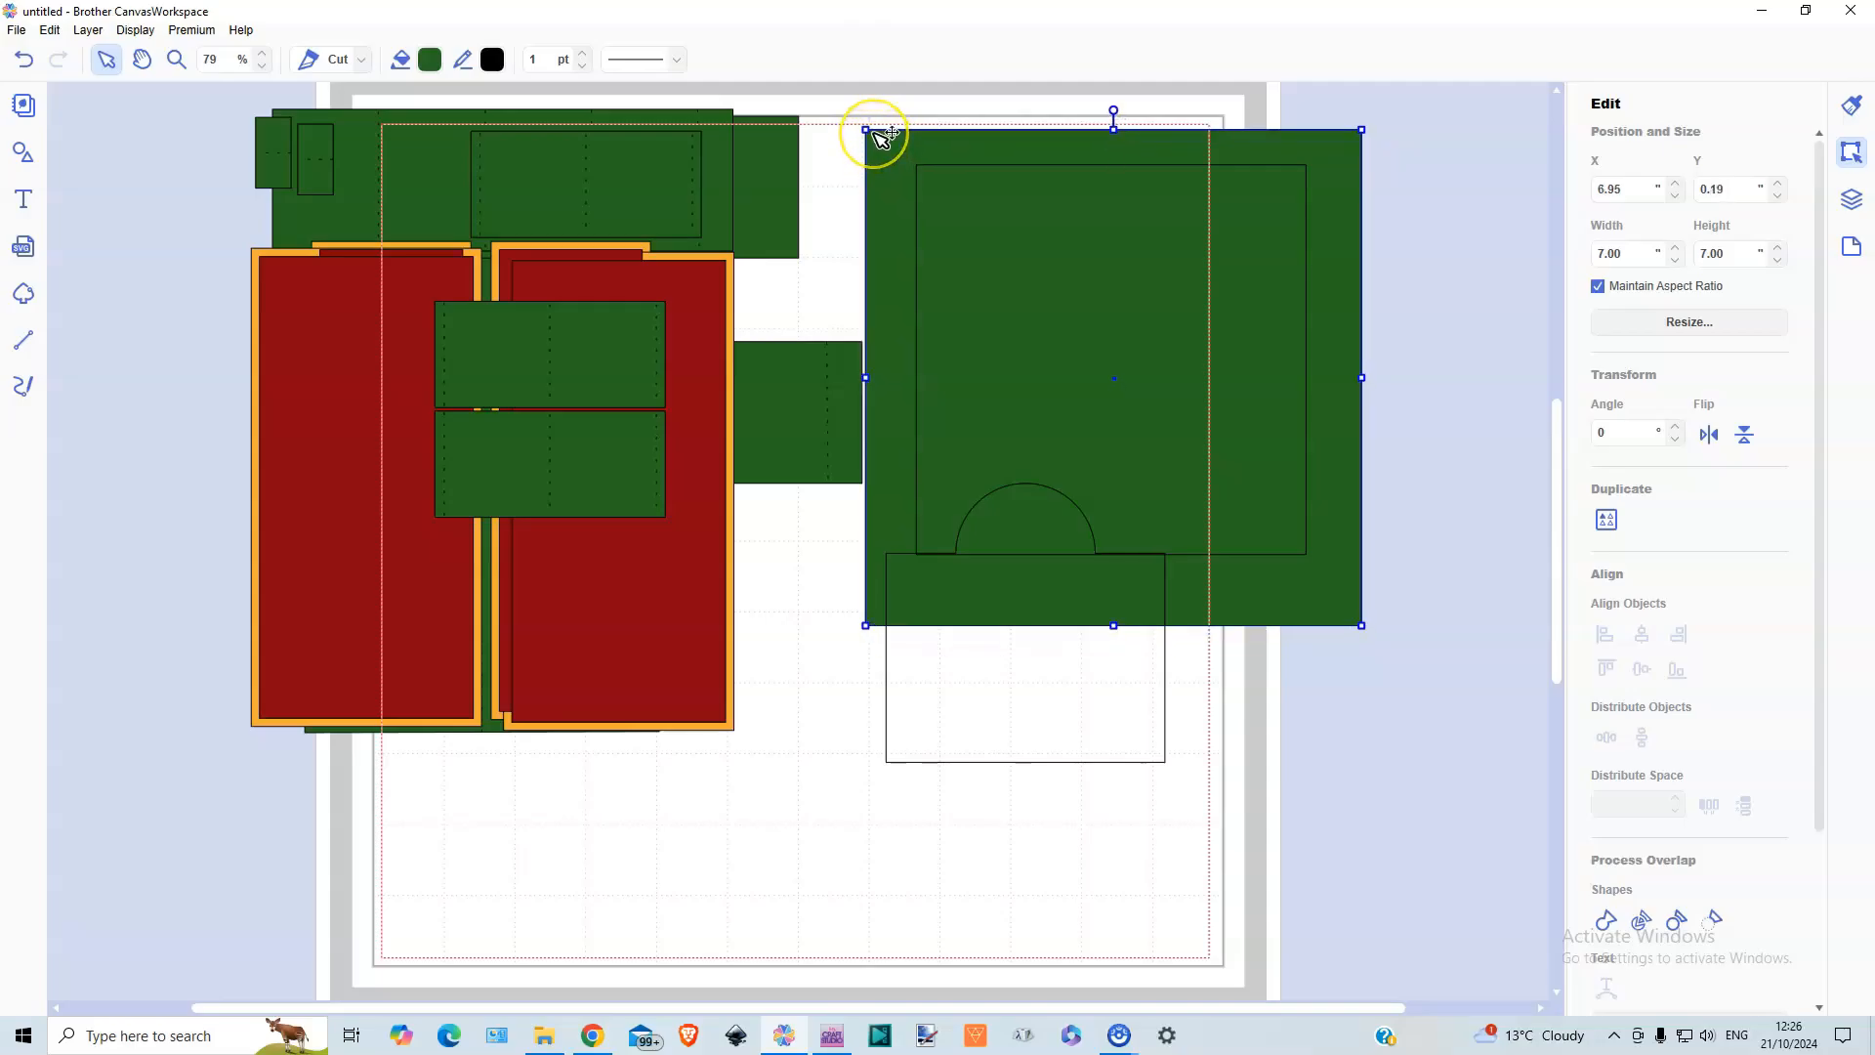
key(ctrl+z)
drag(1105, 334, 1130, 536)
Lift the arch-topped shape over the square's upper edge, unlock its proportions and set its width to 5.00 in
click(888, 643)
drag(893, 640, 996, 359)
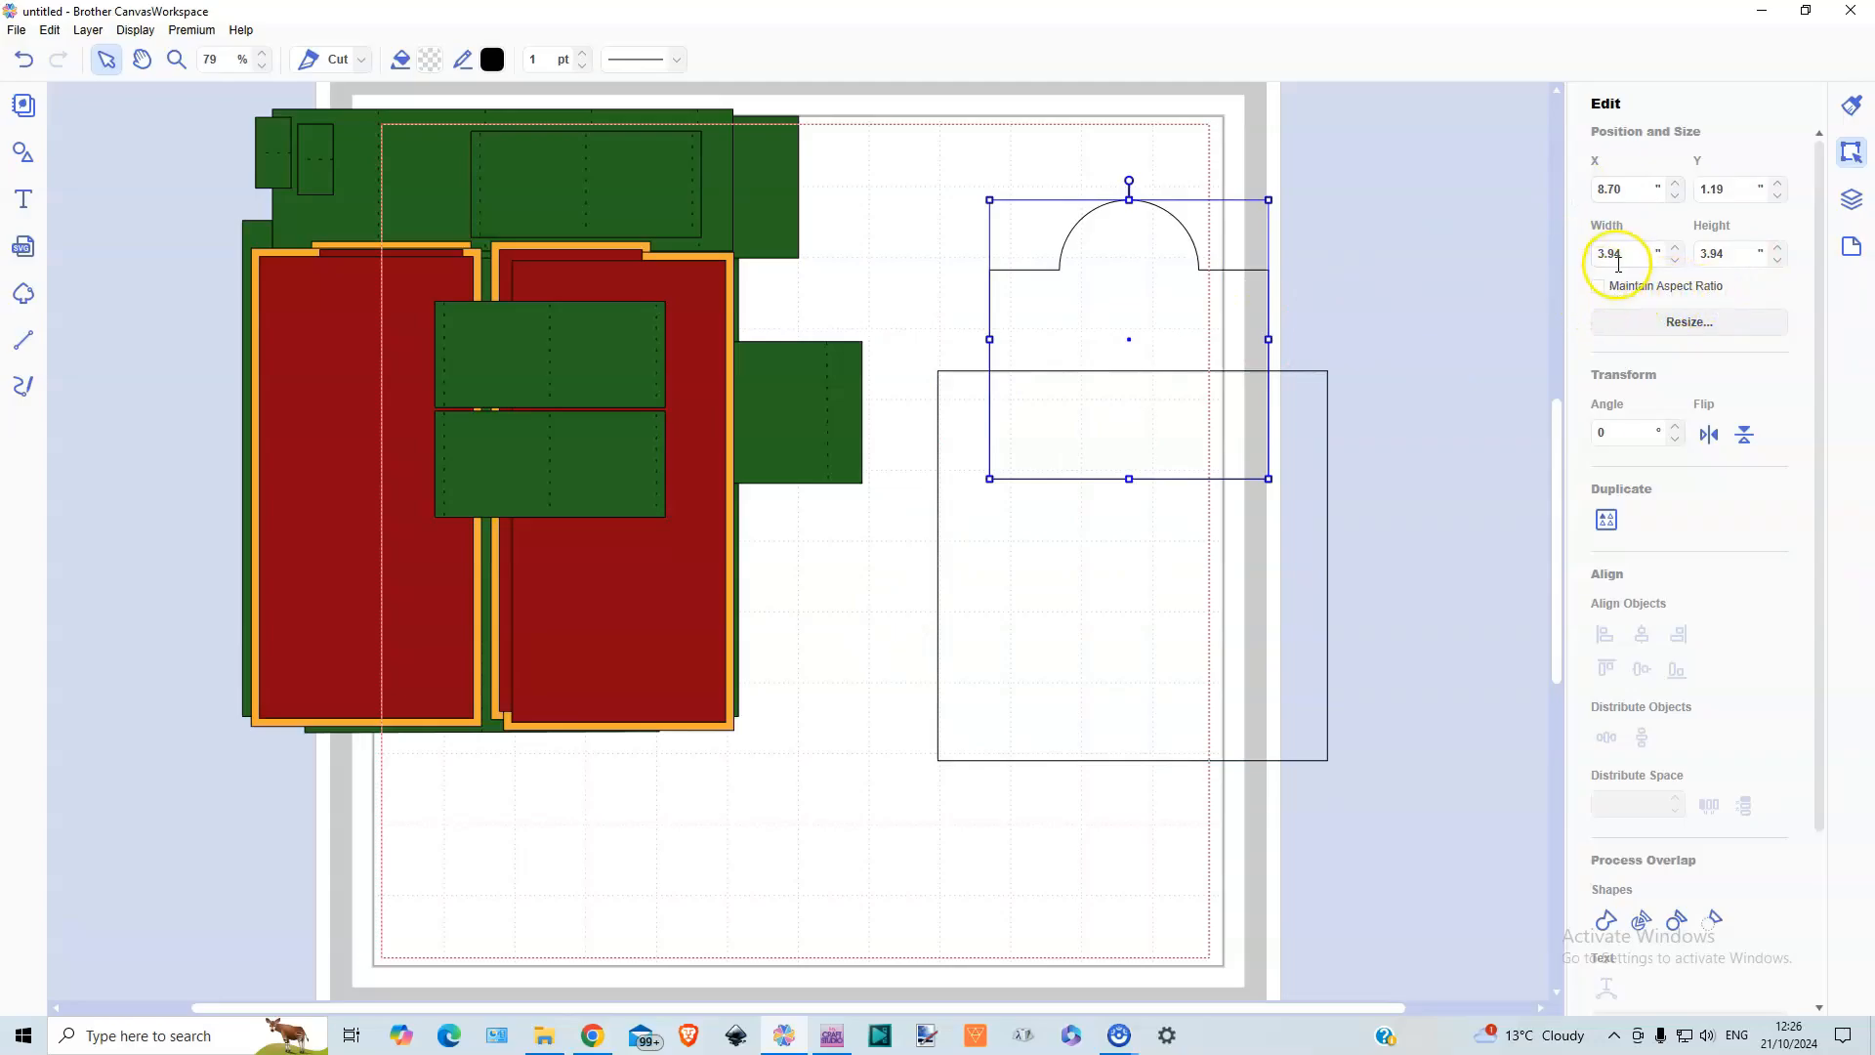
drag(1623, 253, 1588, 259)
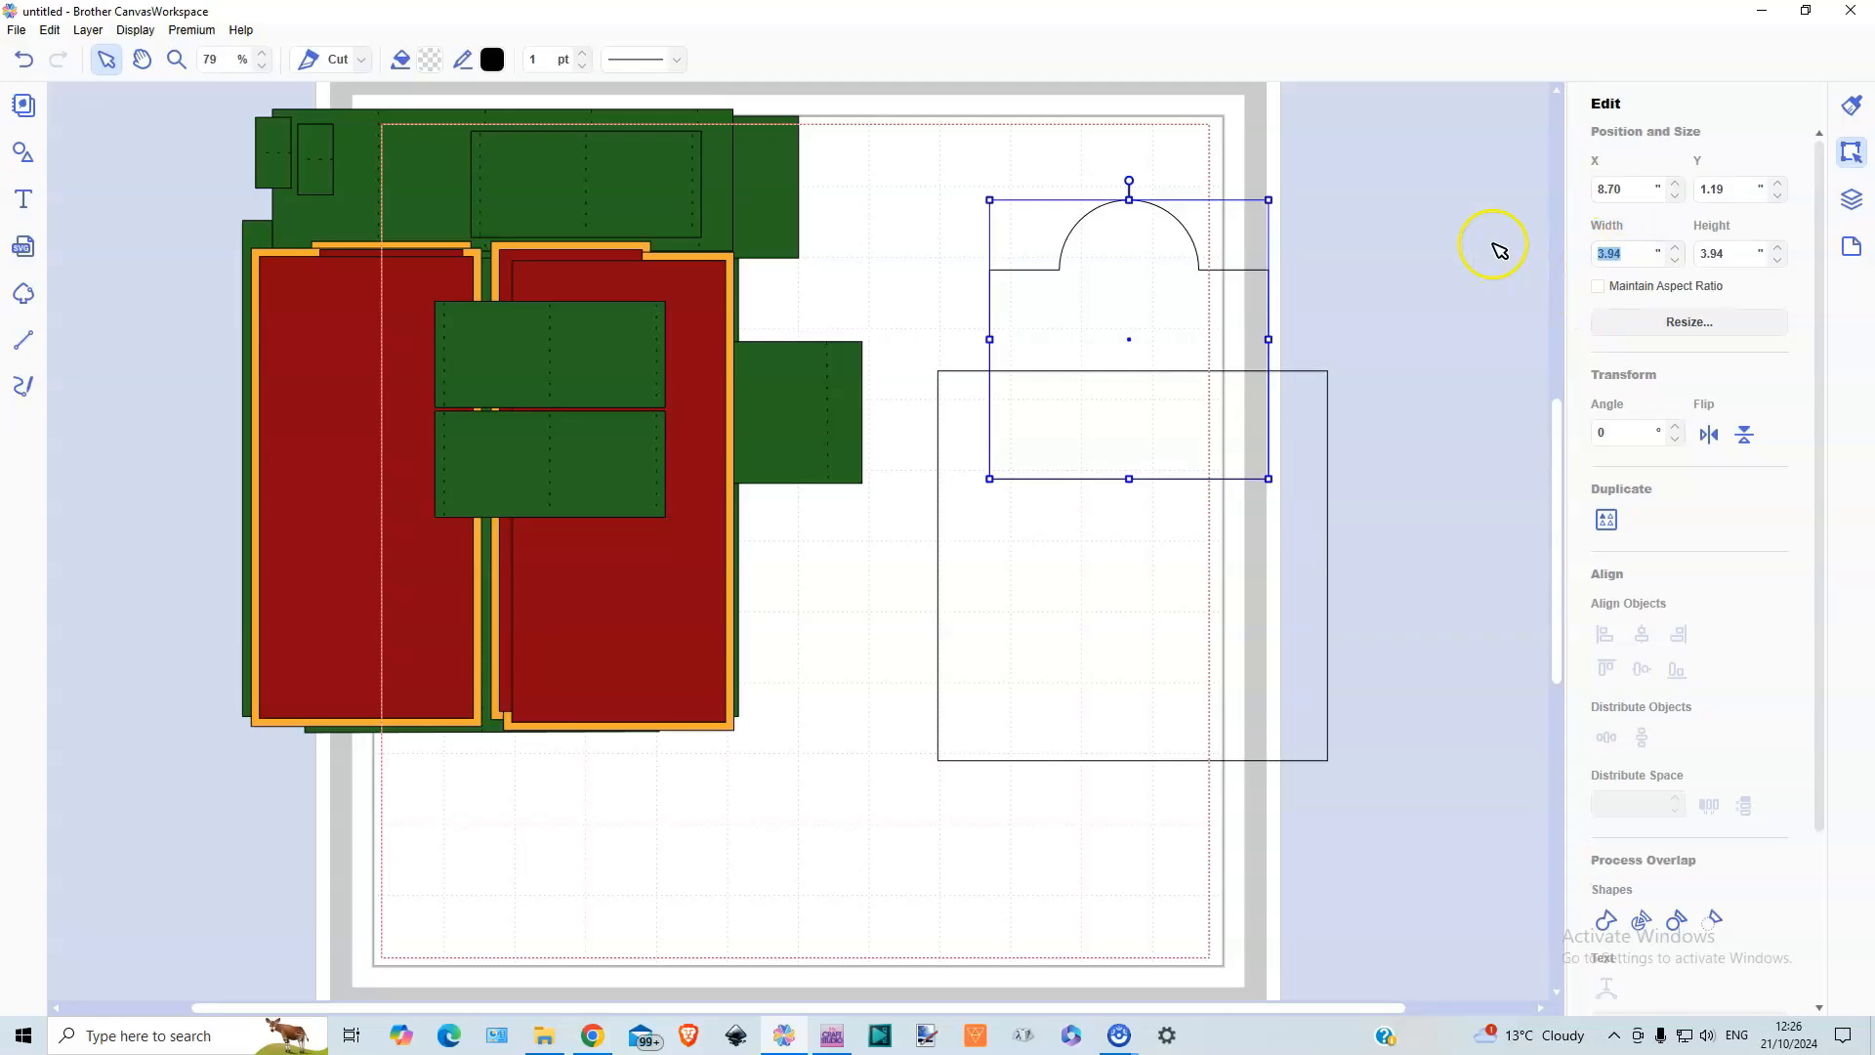
text(4.5)
key(Return)
key(Return)
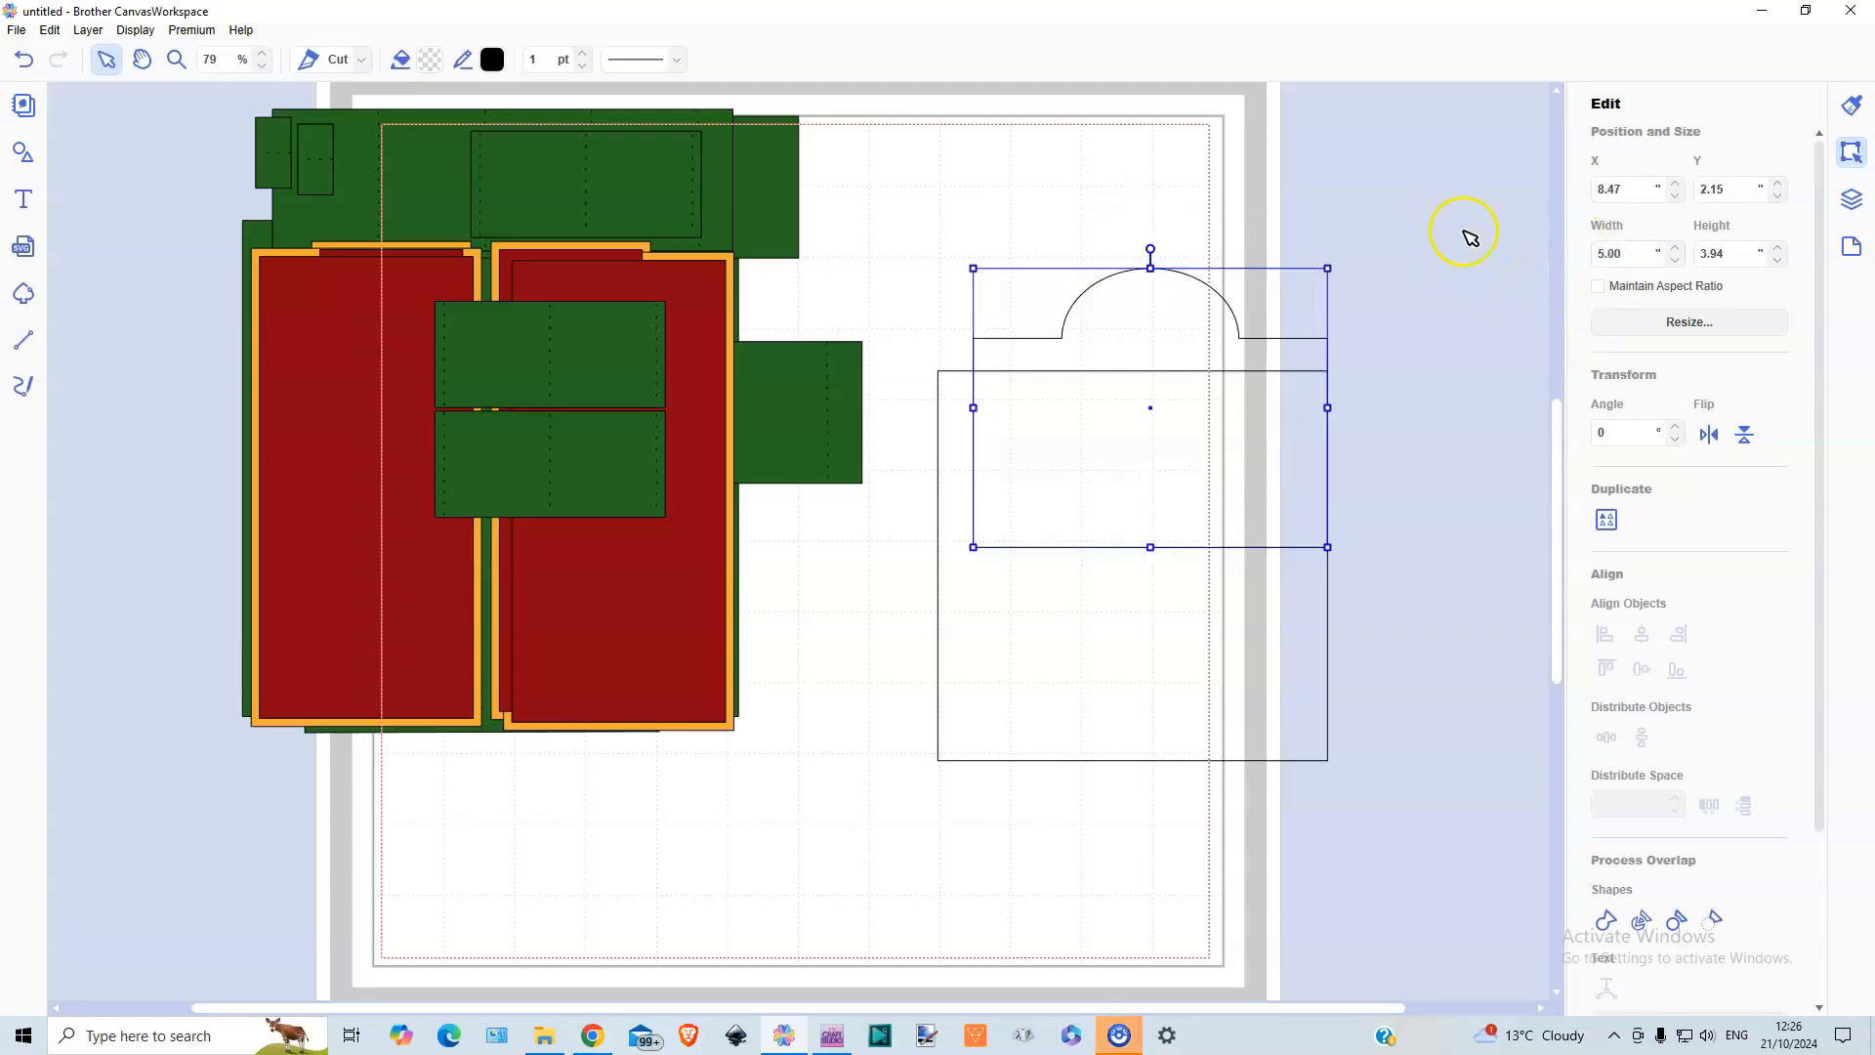
Centre the arch-topped shape and the square horizontally on each other and unite them into one outline
drag(1074, 232, 1201, 514)
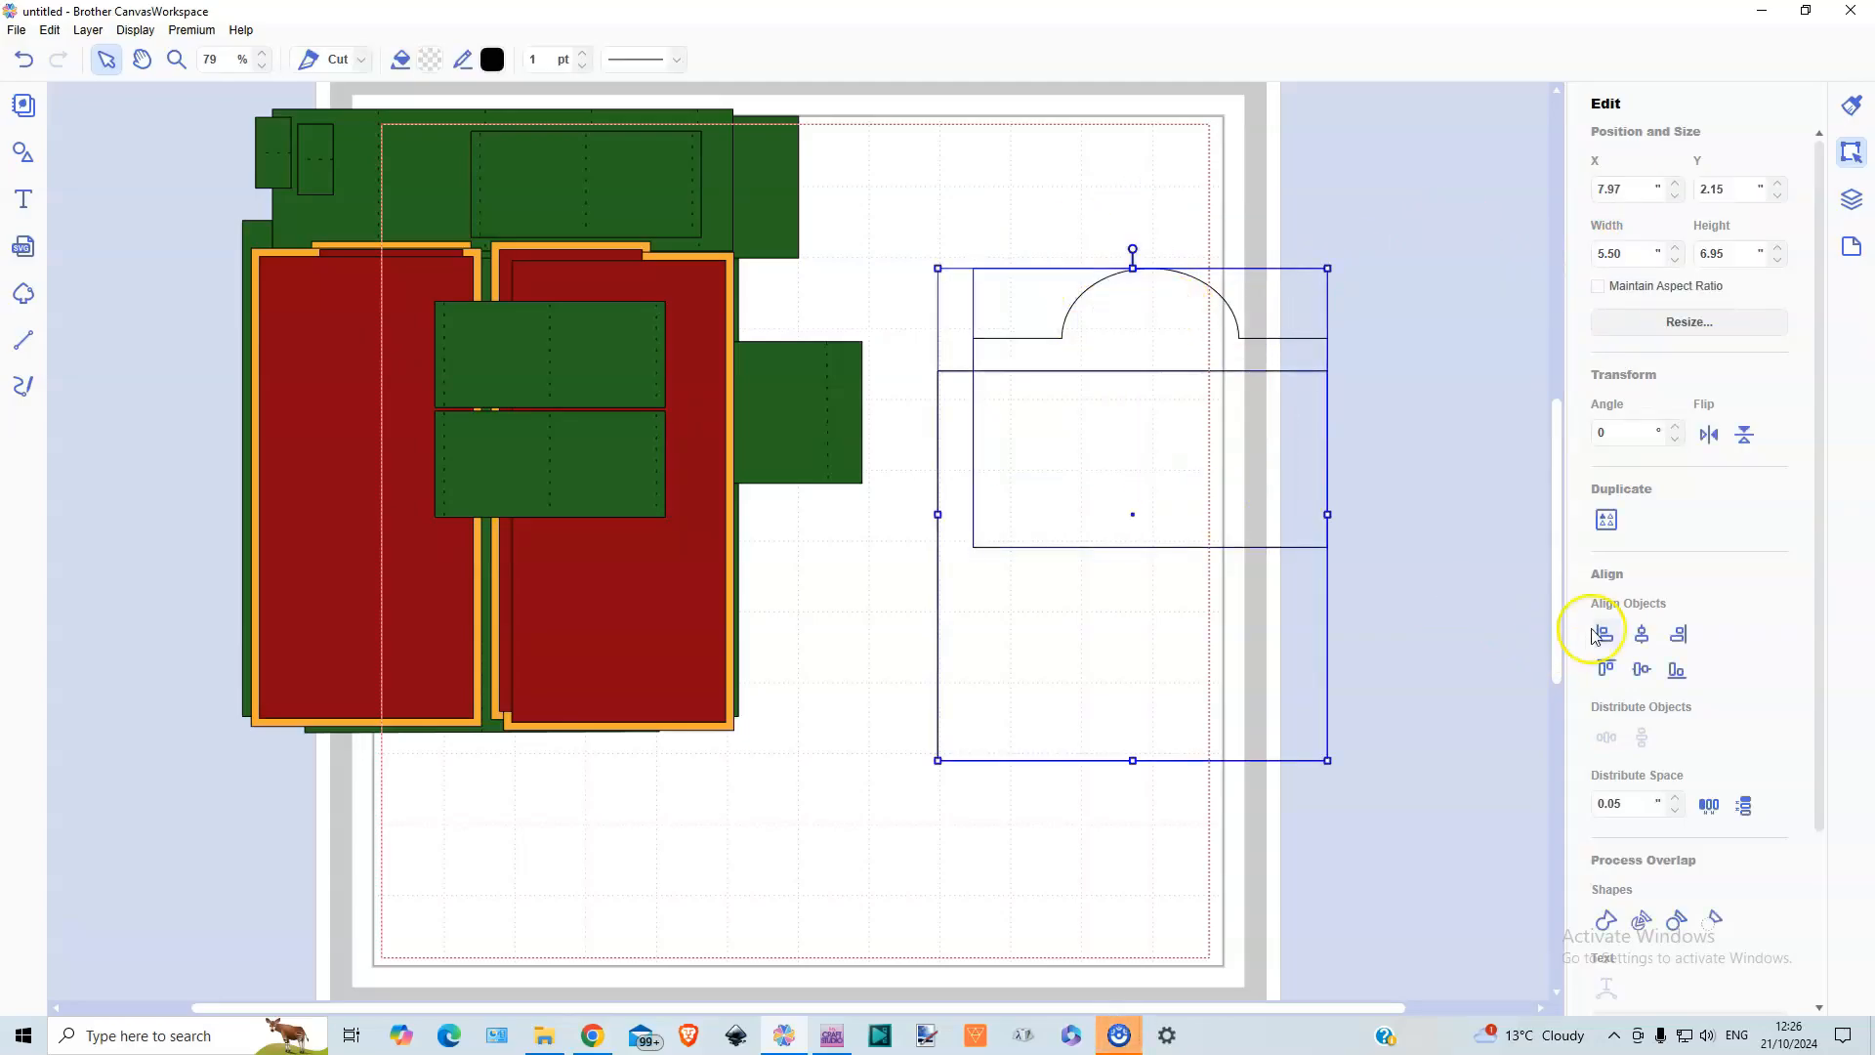
click(1642, 635)
click(1357, 590)
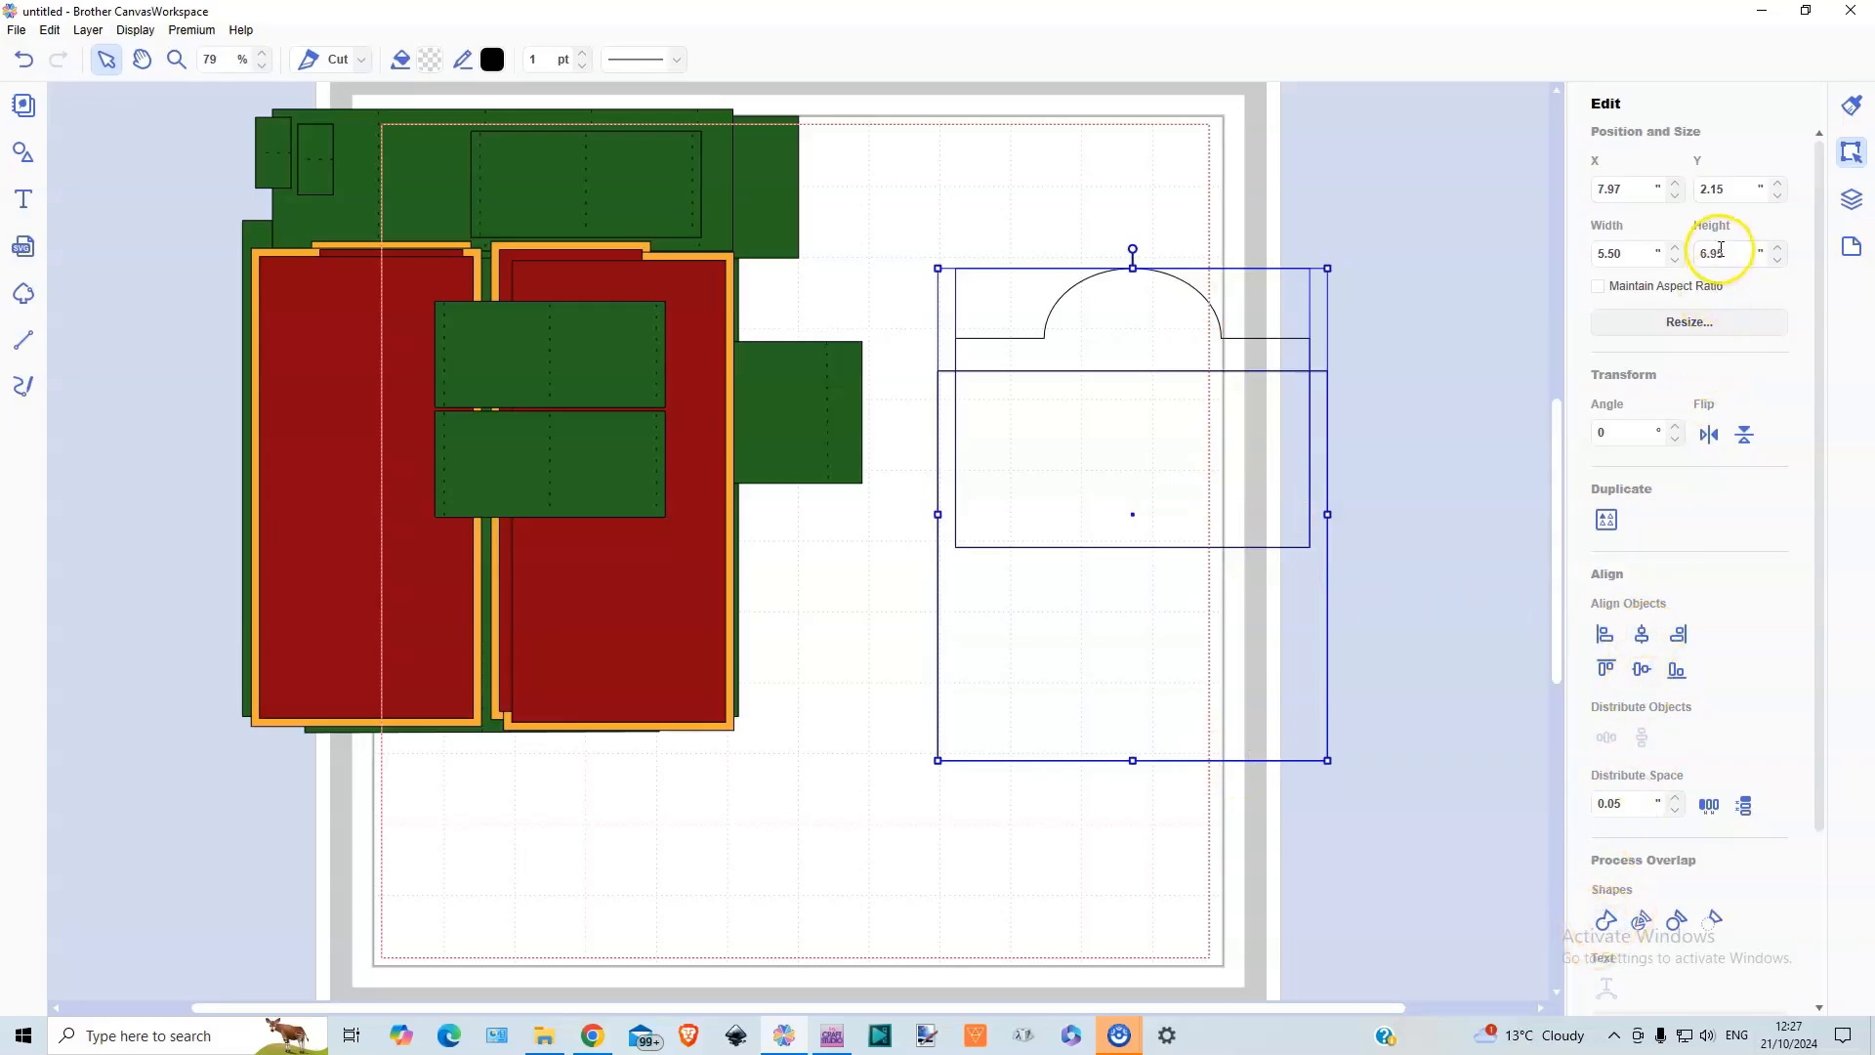
click(1606, 921)
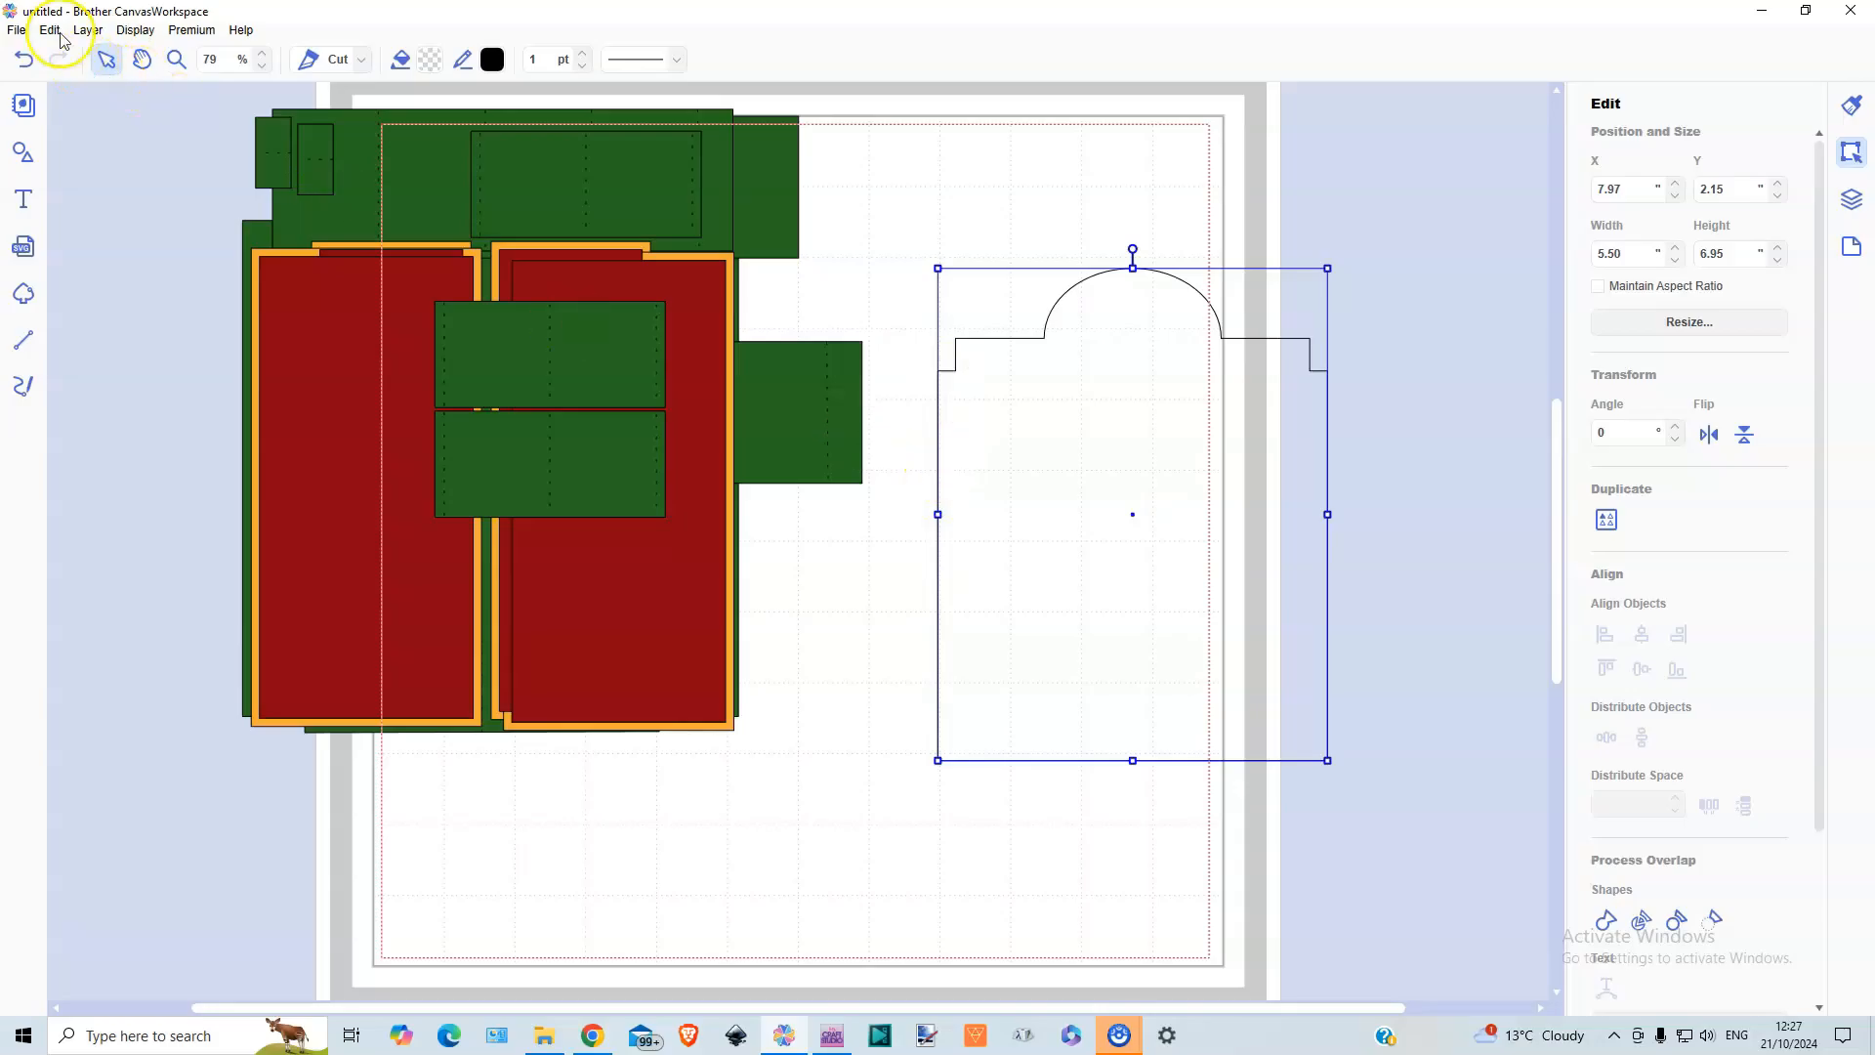
Duplicate the united arch-topped outline and move the copy to about X 8.21, Y 4.23
click(98, 33)
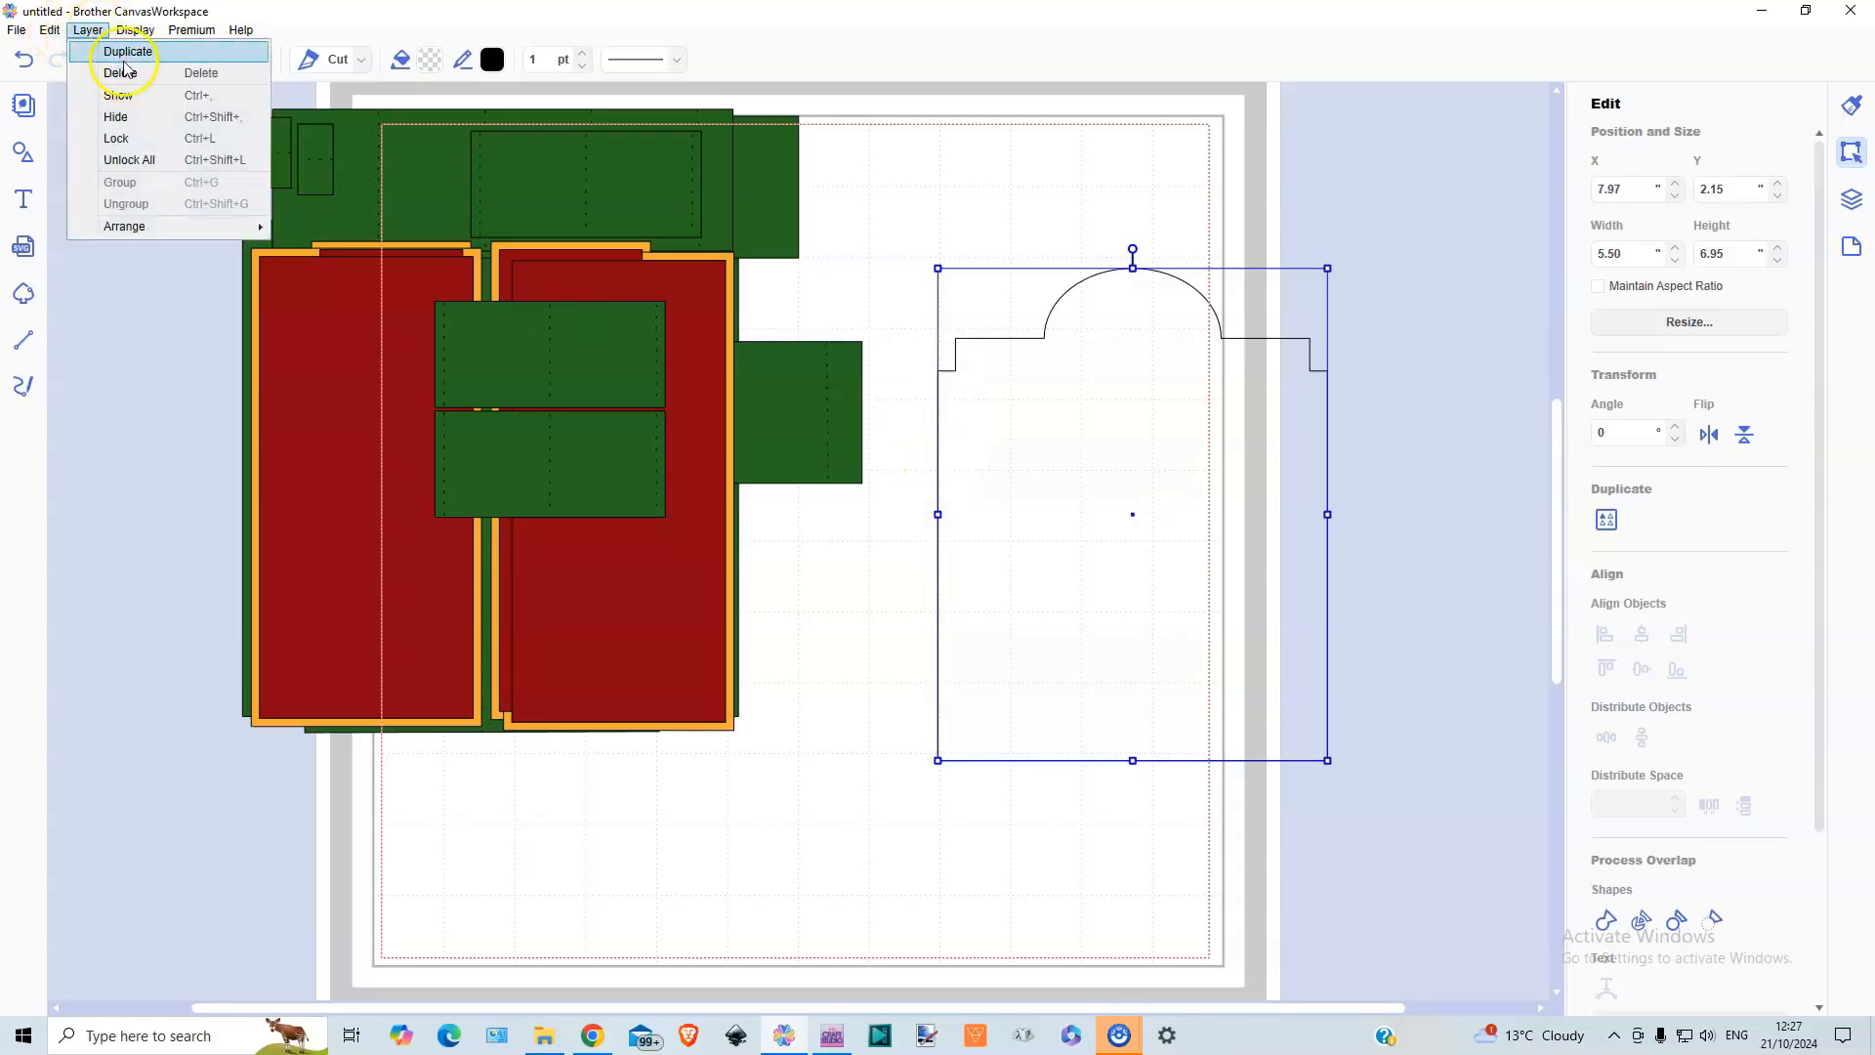
click(127, 52)
drag(1181, 648, 1134, 721)
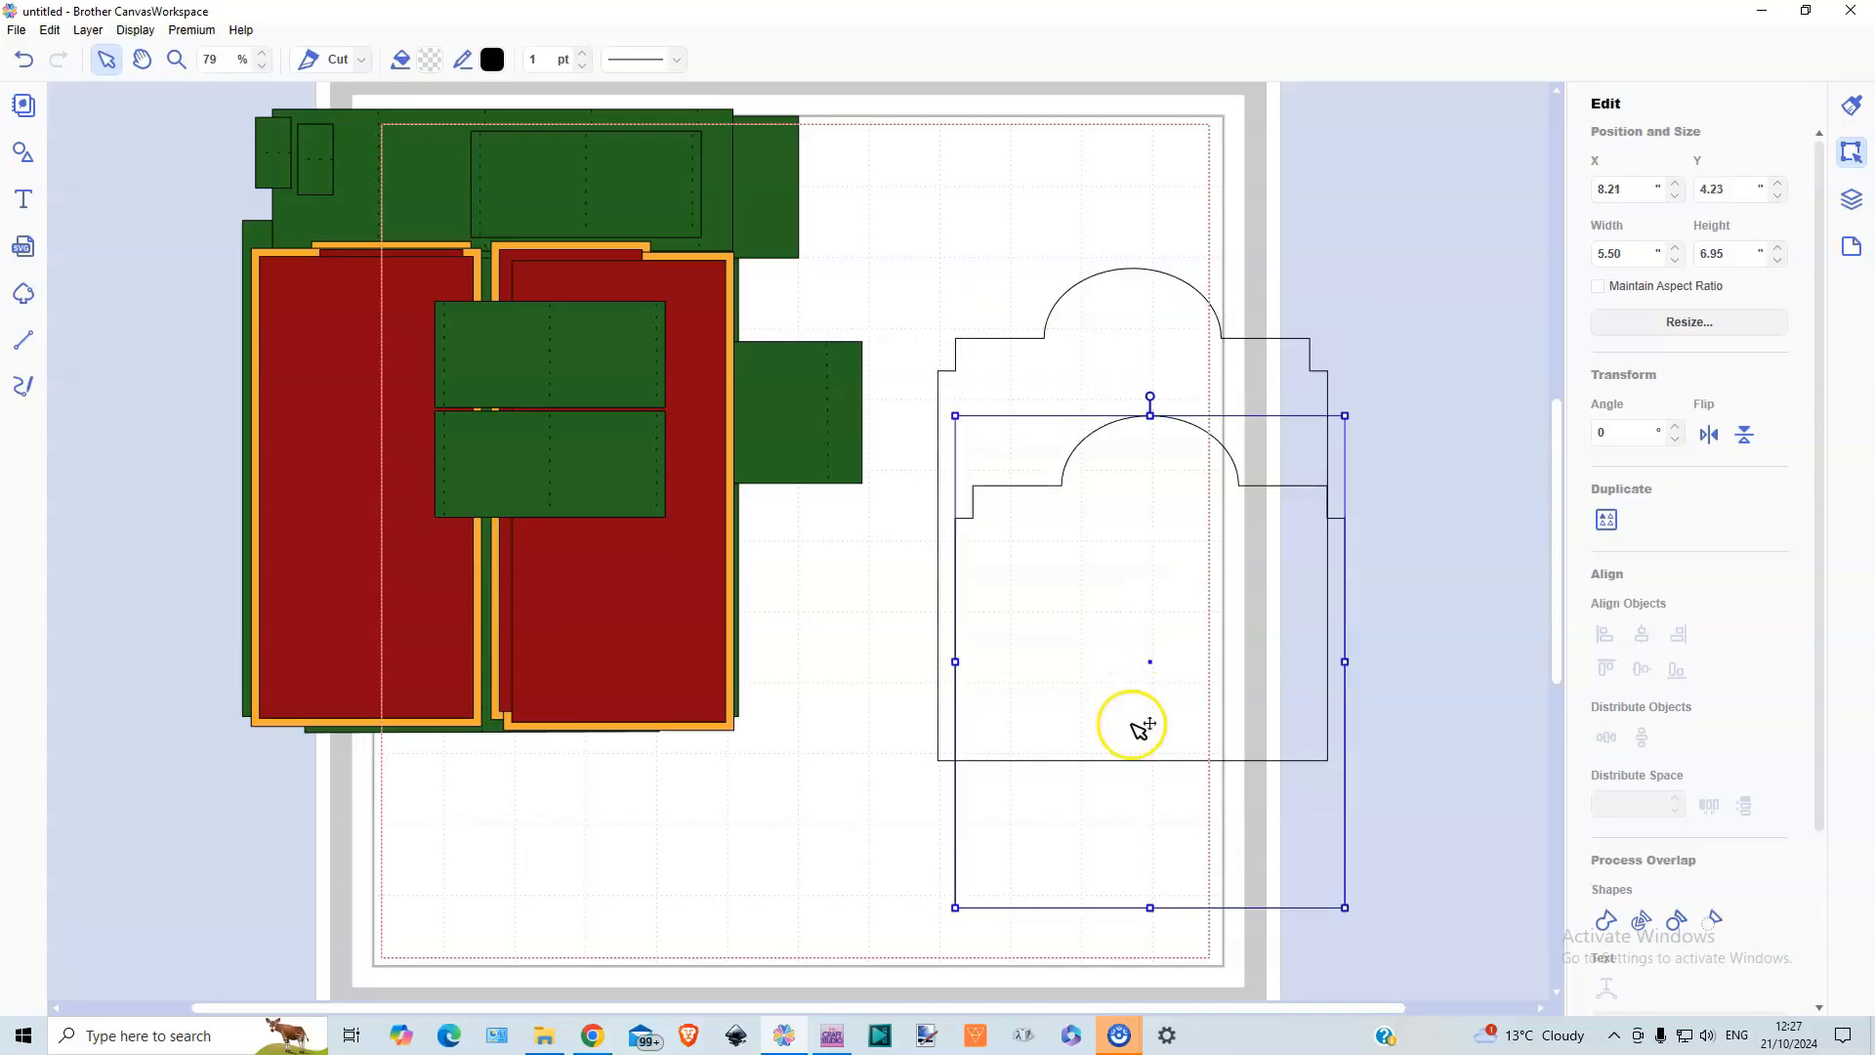
Move the original outline up and clear, then cover the copy's lower part with a new square stretched to about 6.89 in wide
click(22, 158)
drag(343, 846, 340, 147)
click(141, 177)
drag(509, 229, 1054, 706)
drag(1224, 736, 1315, 459)
drag(1303, 703, 1326, 863)
click(1013, 803)
drag(1014, 804, 1020, 859)
drag(1214, 799, 1422, 799)
drag(1179, 658, 1180, 618)
Subtract the covering rectangle from the copy and lay the remaining 5.50 × 2.62 in arched piece over the top of the full outline
drag(927, 569, 1020, 710)
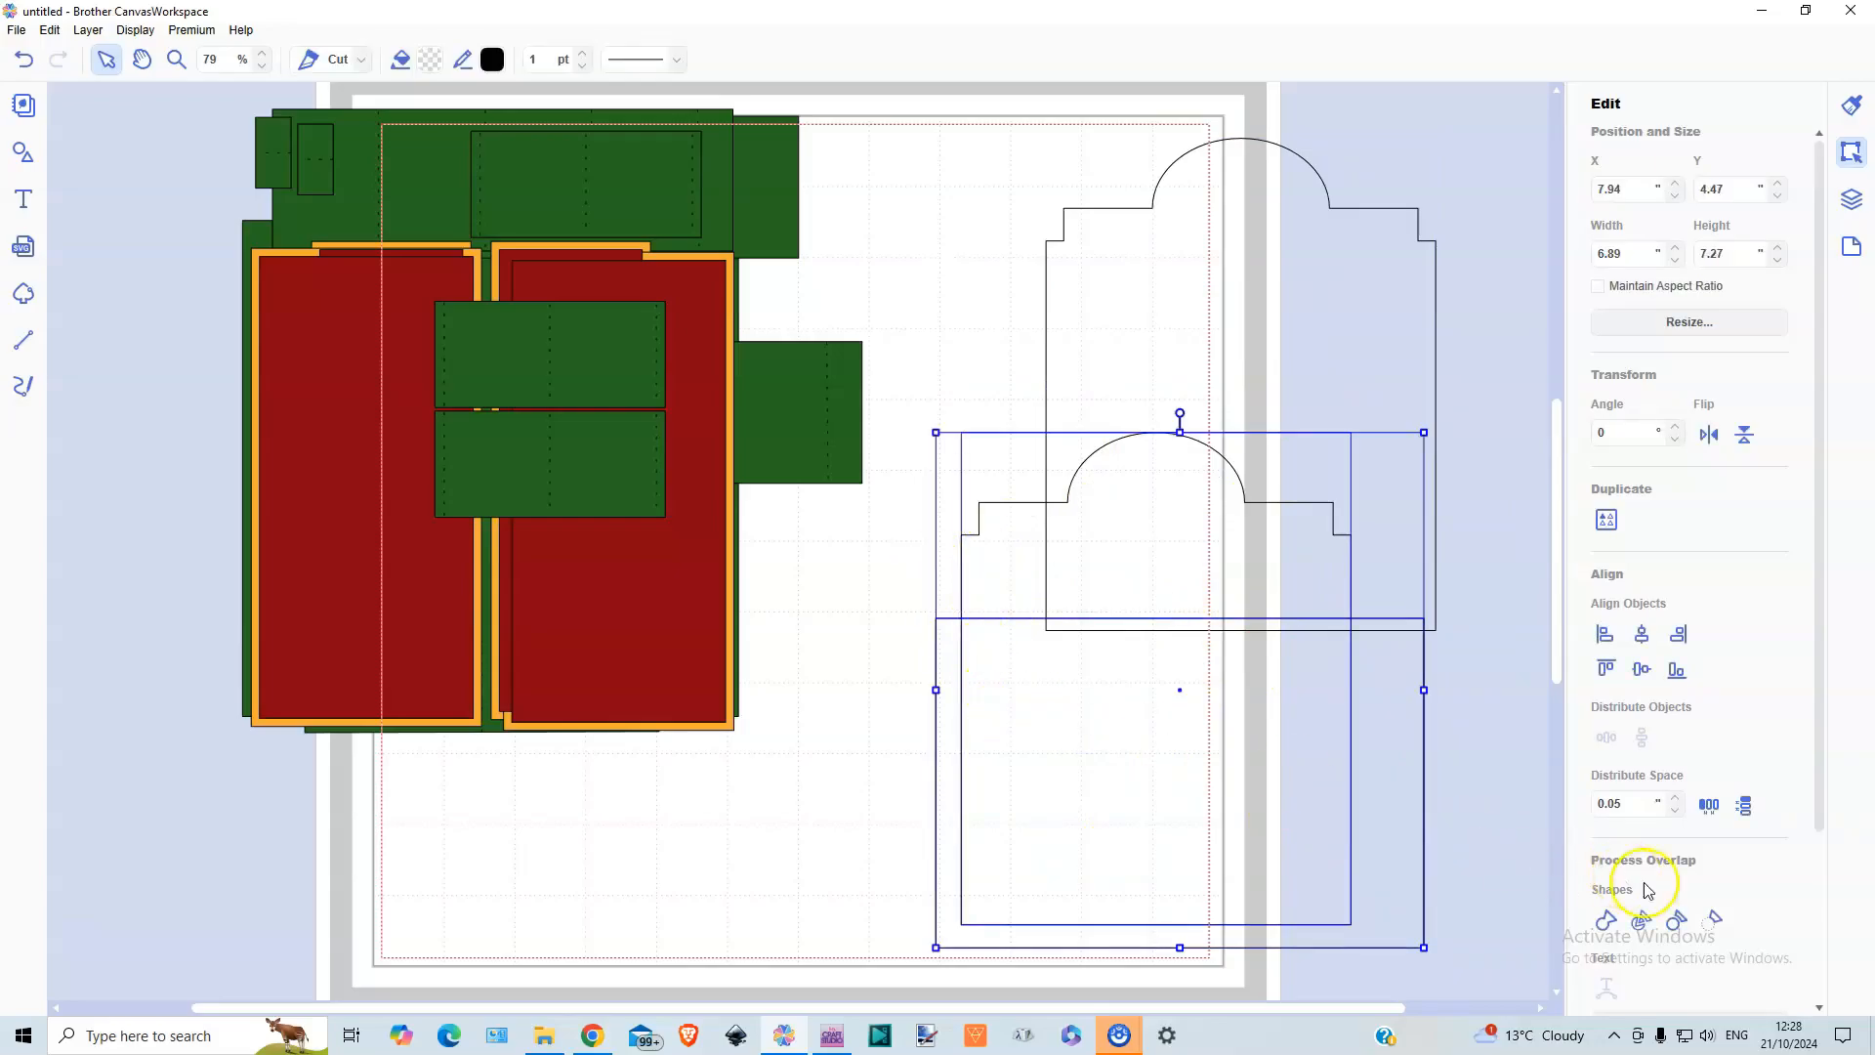
click(1714, 919)
drag(1152, 498, 1214, 202)
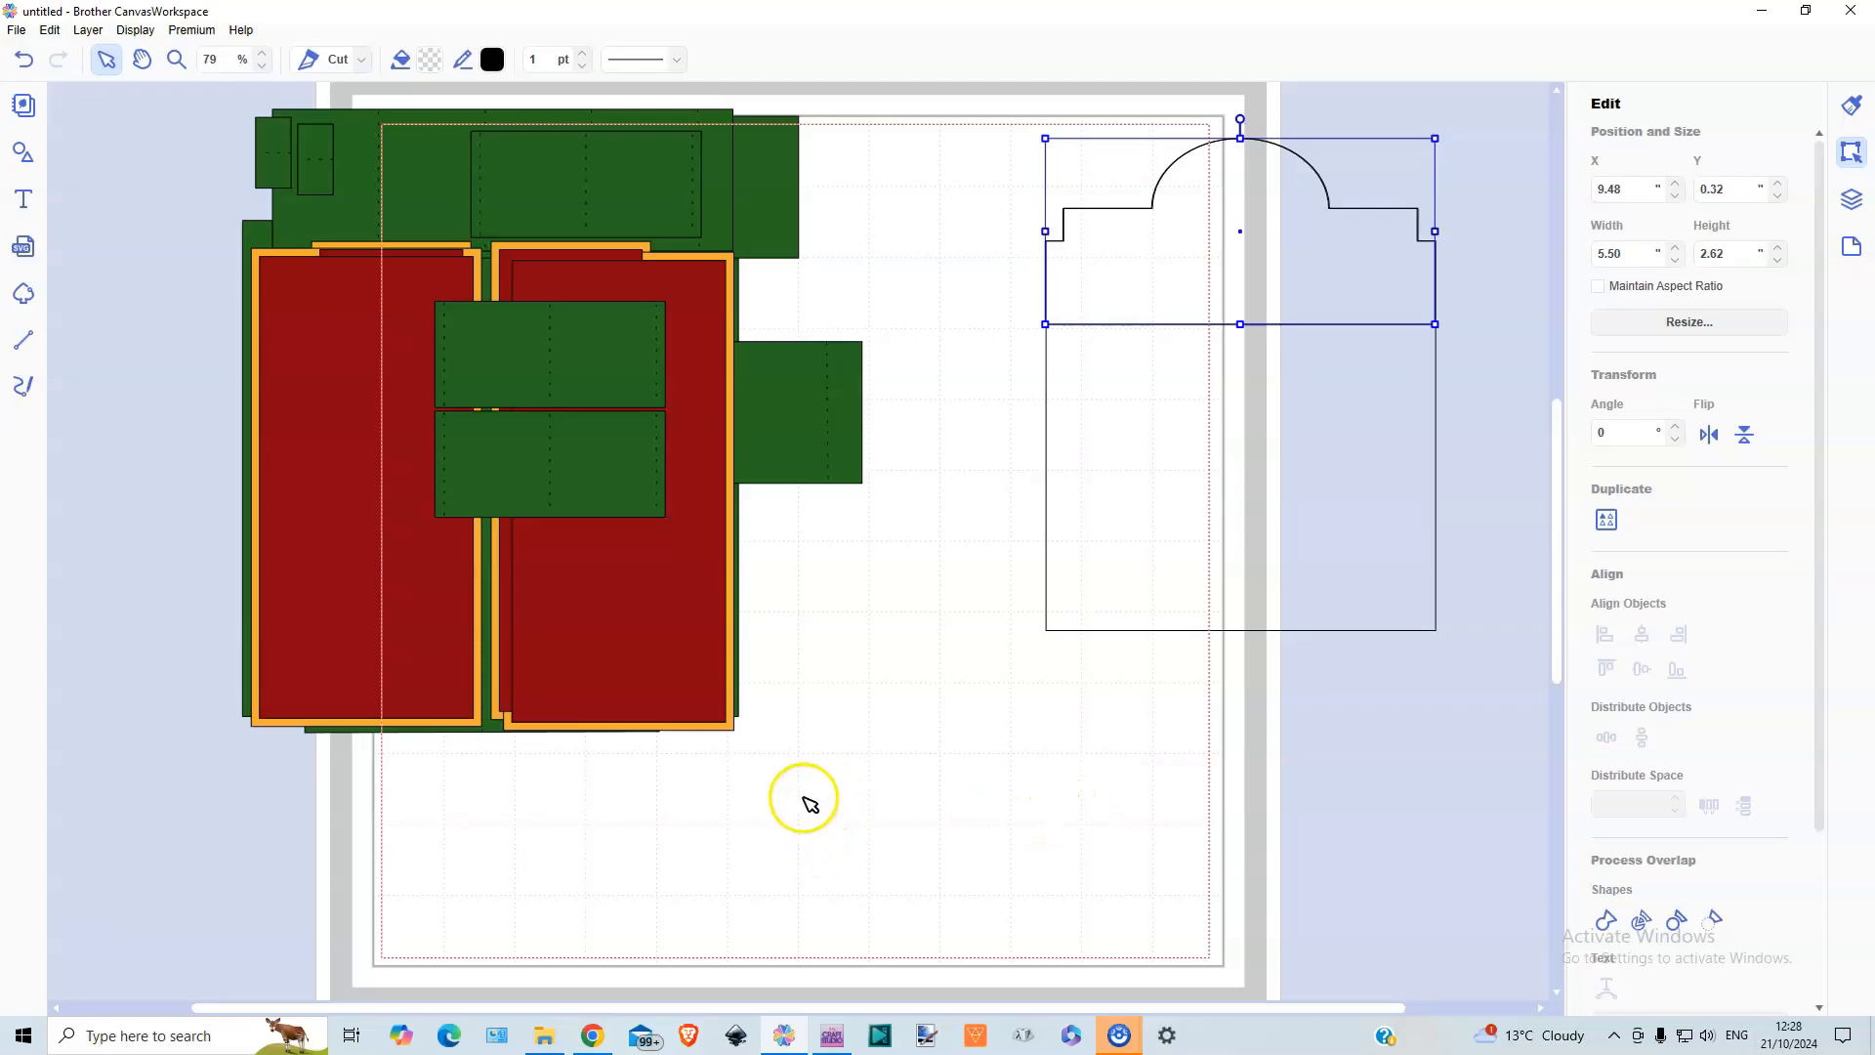
scroll(884, 662, up, 3)
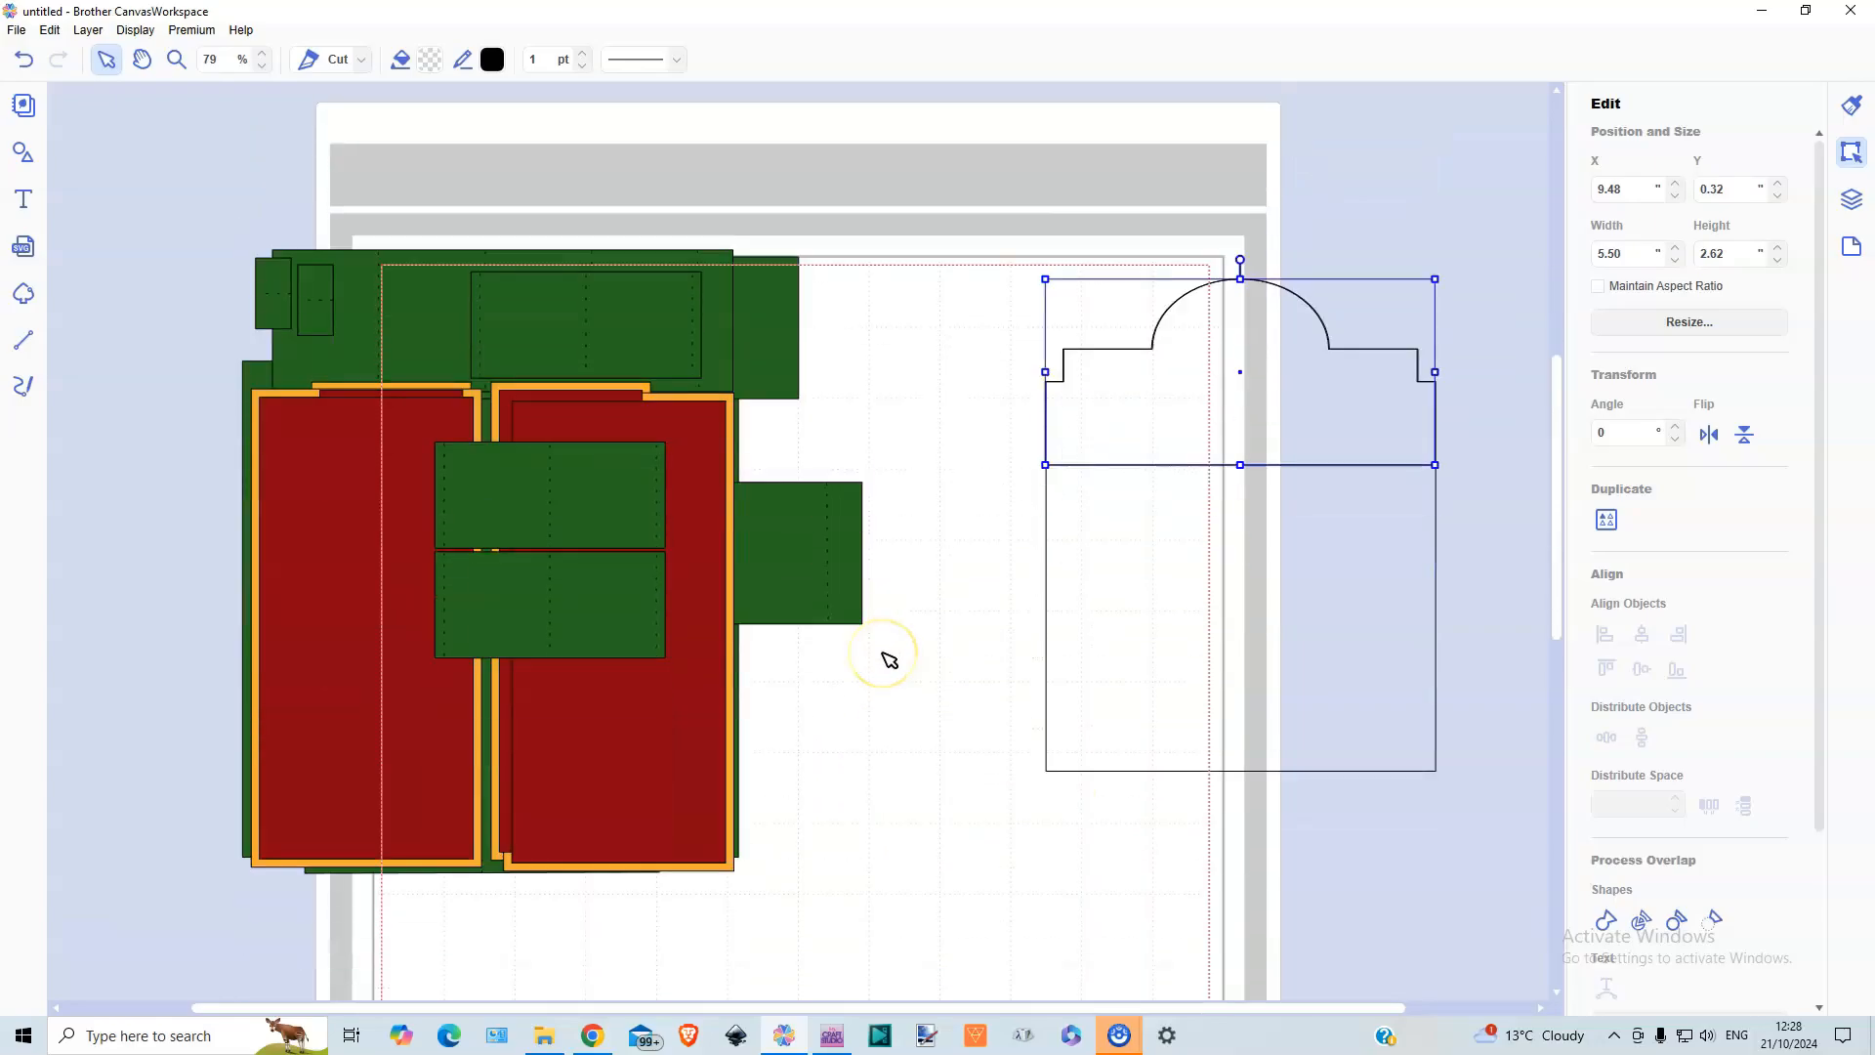
scroll(890, 660, down, 2)
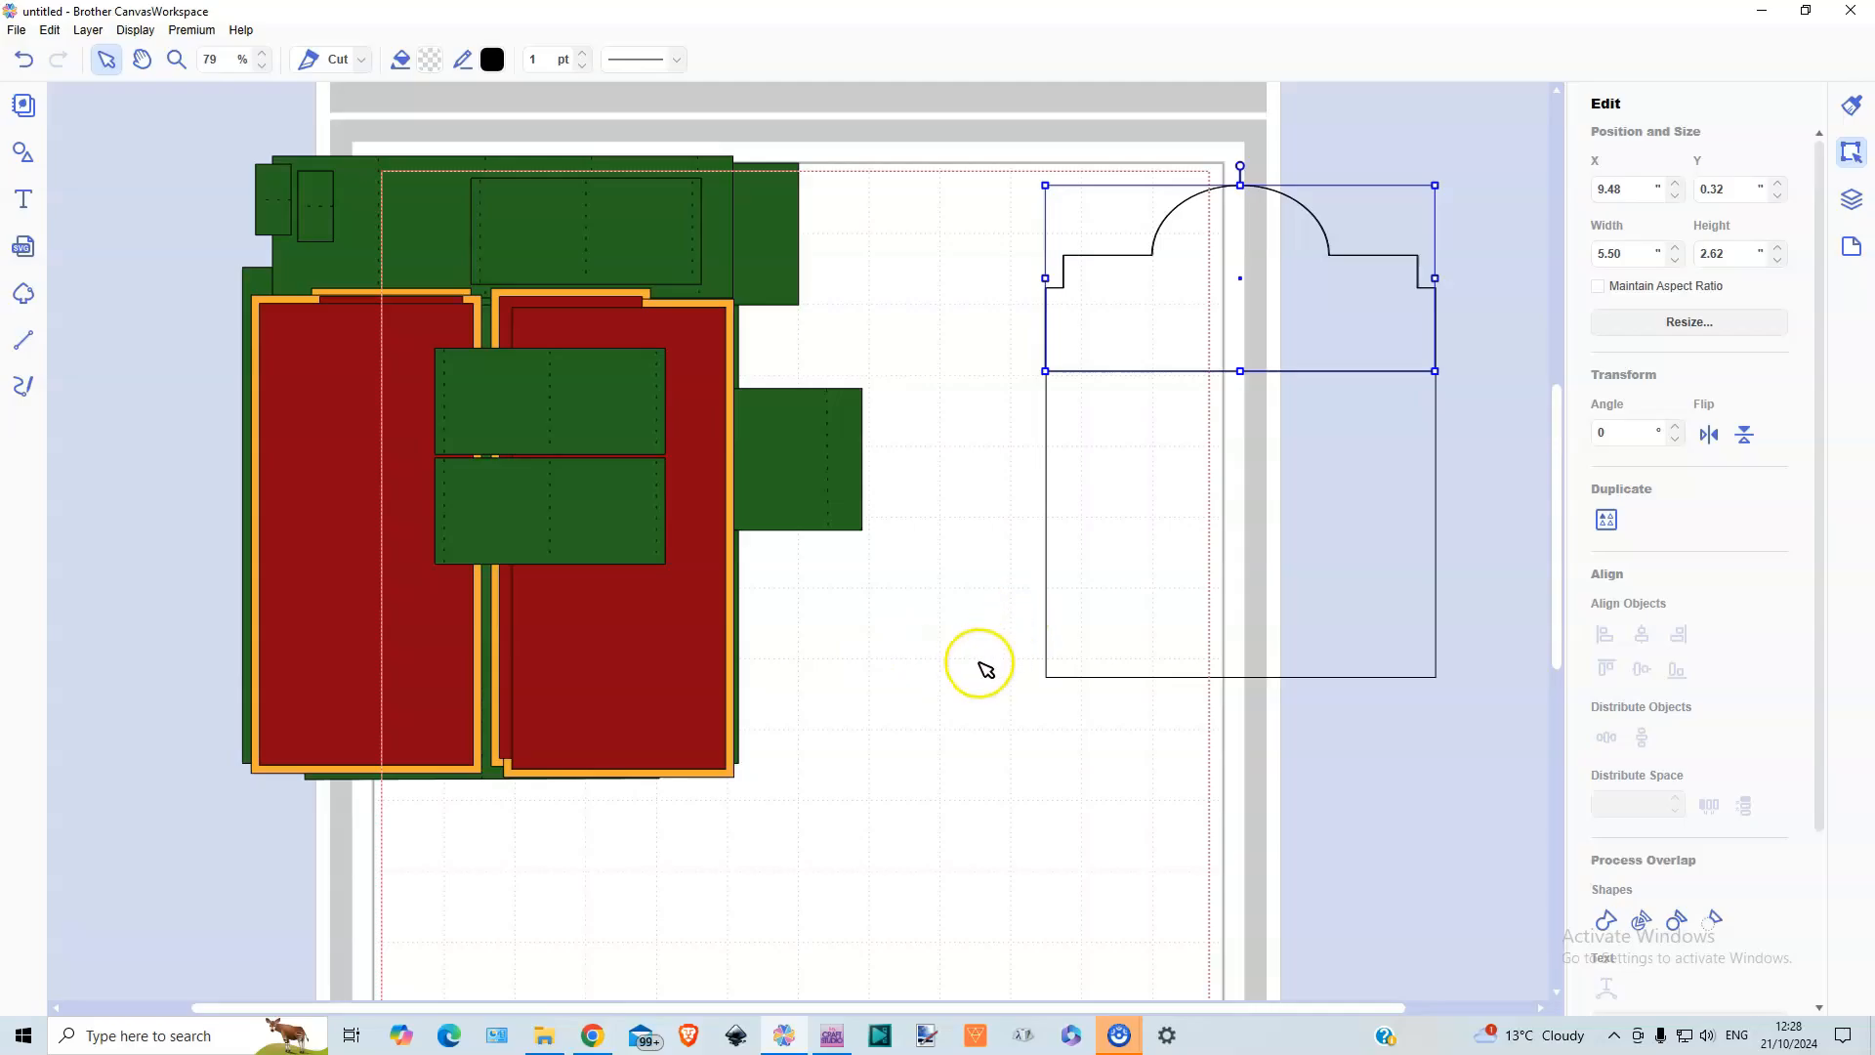